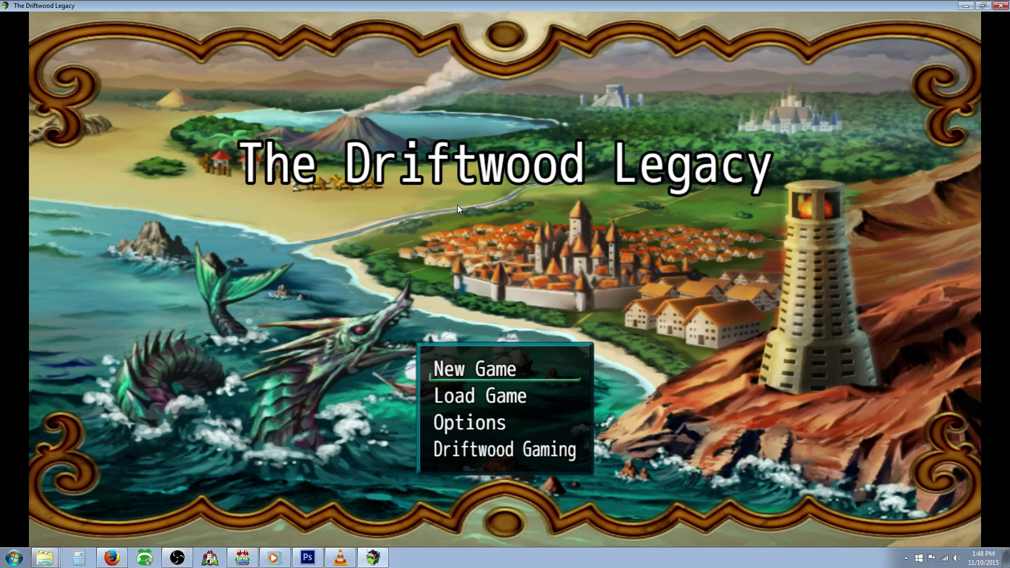
# Step: Start a new game and open Hellraizor's Morph abilities from the game menu
pyautogui.press('Return')
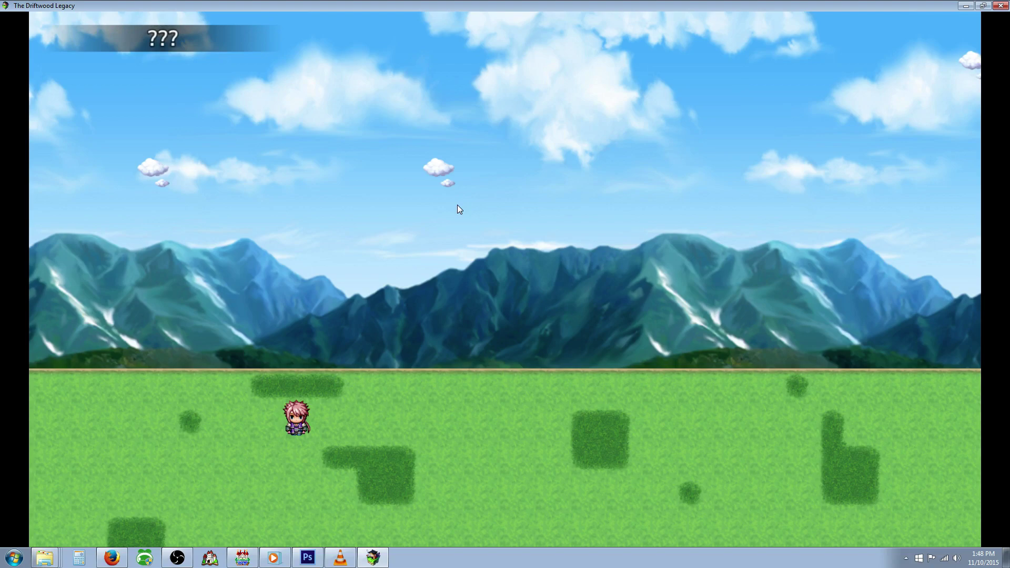
pyautogui.press('Escape')
pyautogui.press('Down')
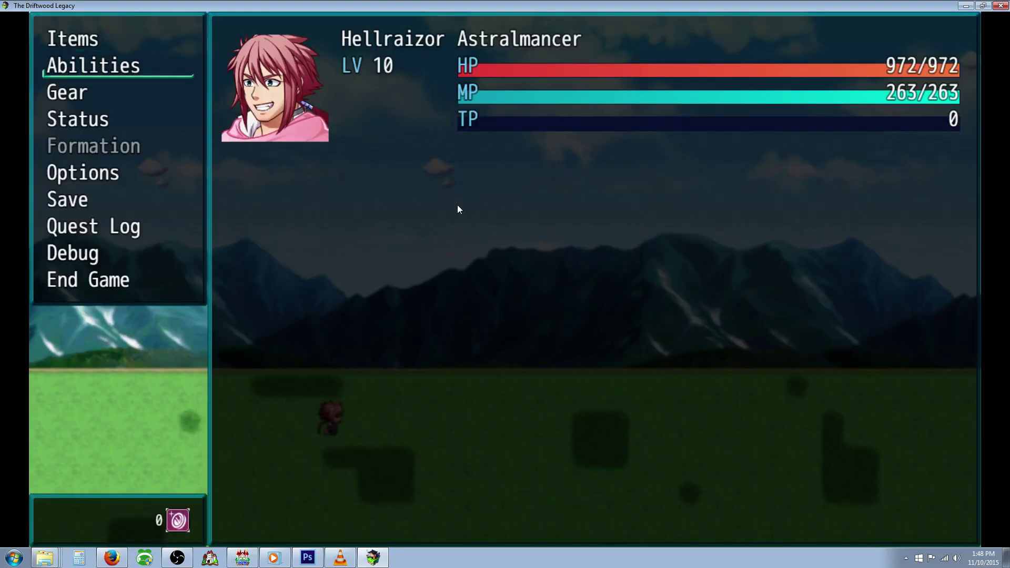
pyautogui.press('Return')
pyautogui.press('Return')
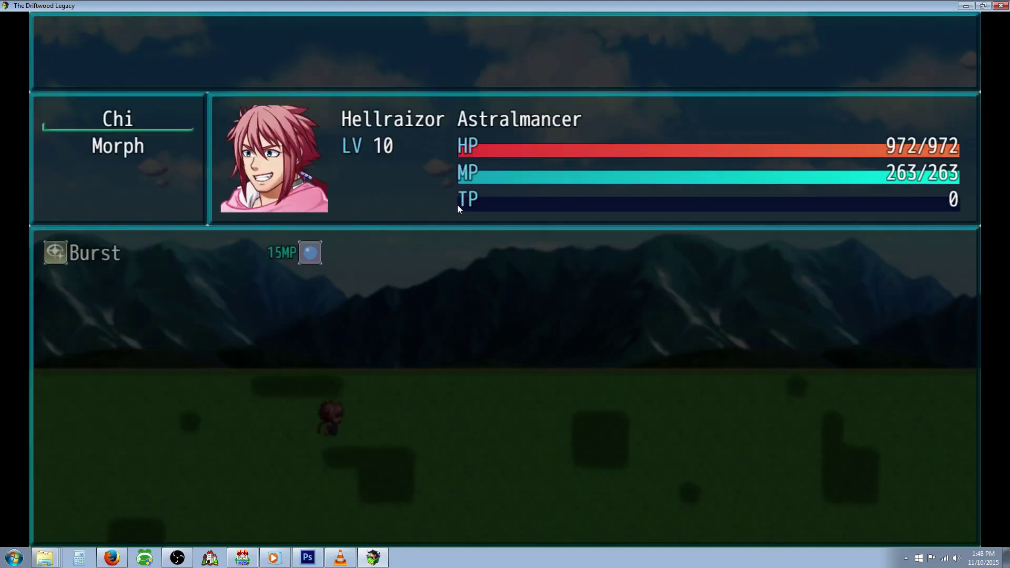
pyautogui.press('Down')
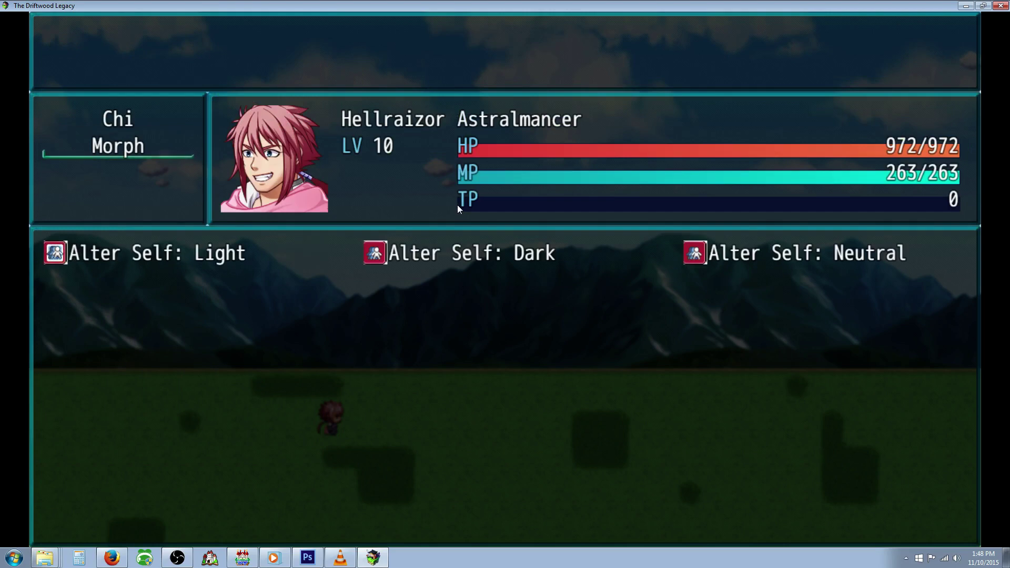
pyautogui.press('Return')
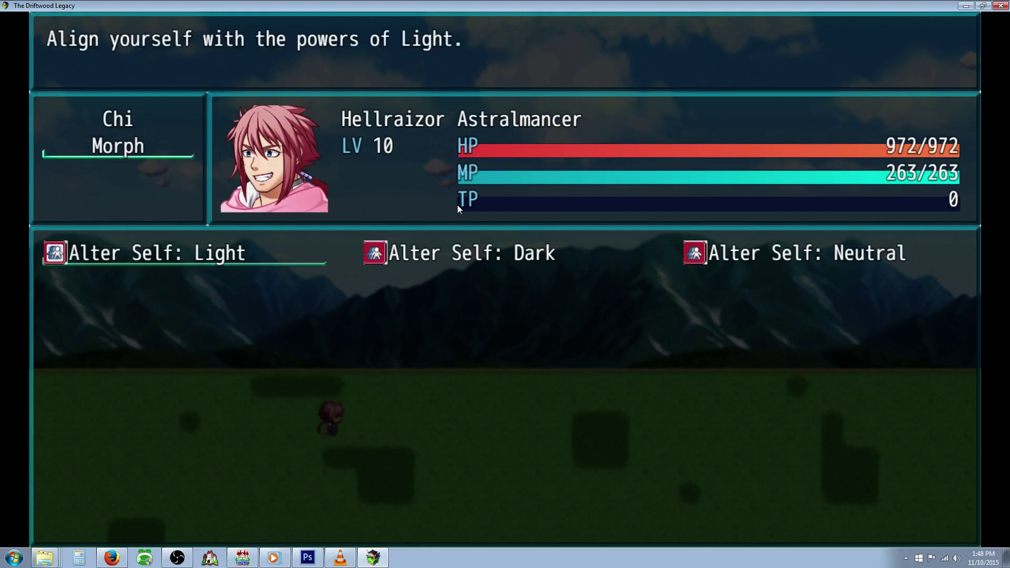
# Step: Read the Alter Self Light, Dark and Neutral forms, use Neutral, and reopen the menu
pyautogui.press('Right')
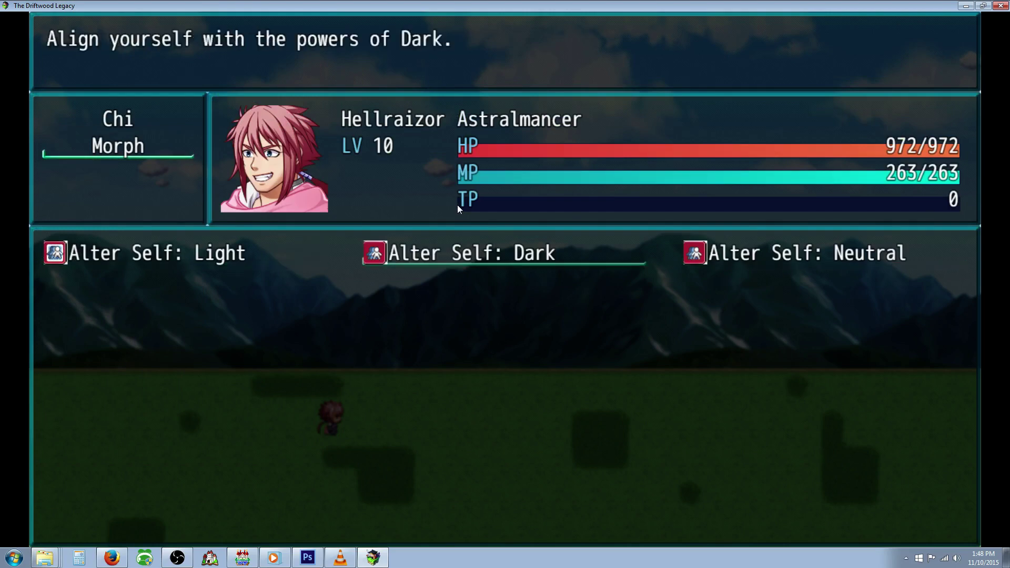
pyautogui.press('Right')
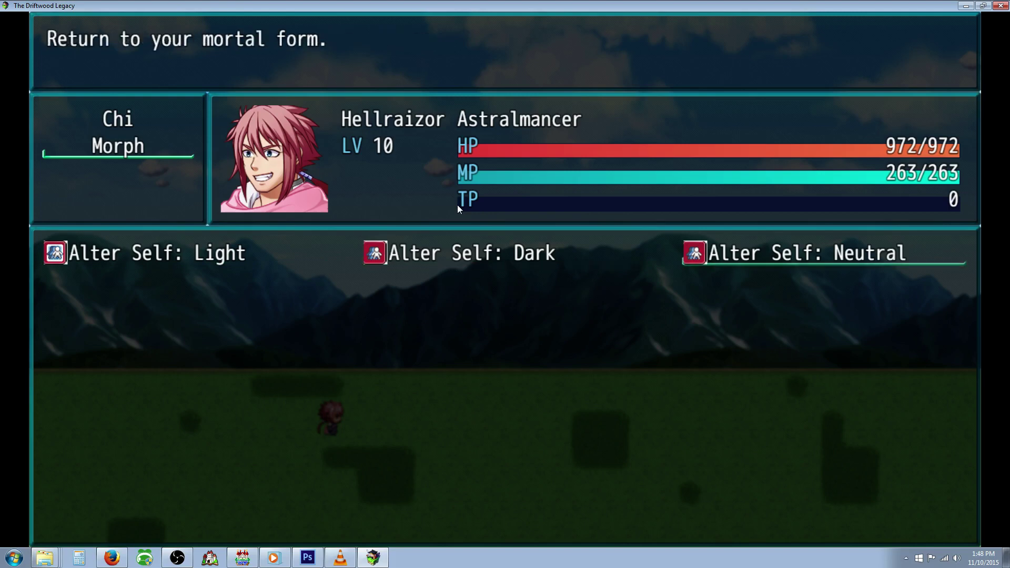
pyautogui.press('Left')
pyautogui.press('Left')
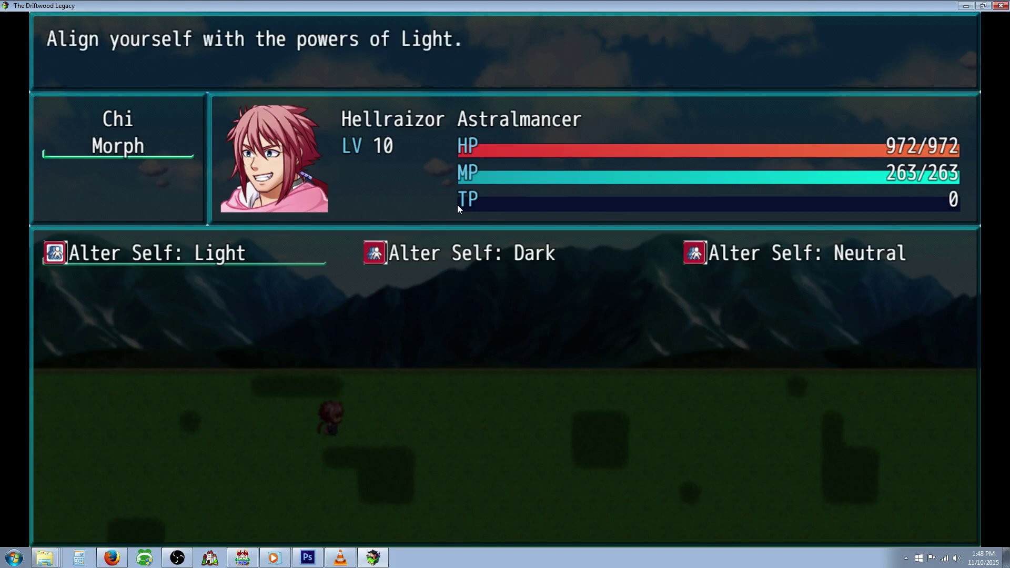
pyautogui.press('Right')
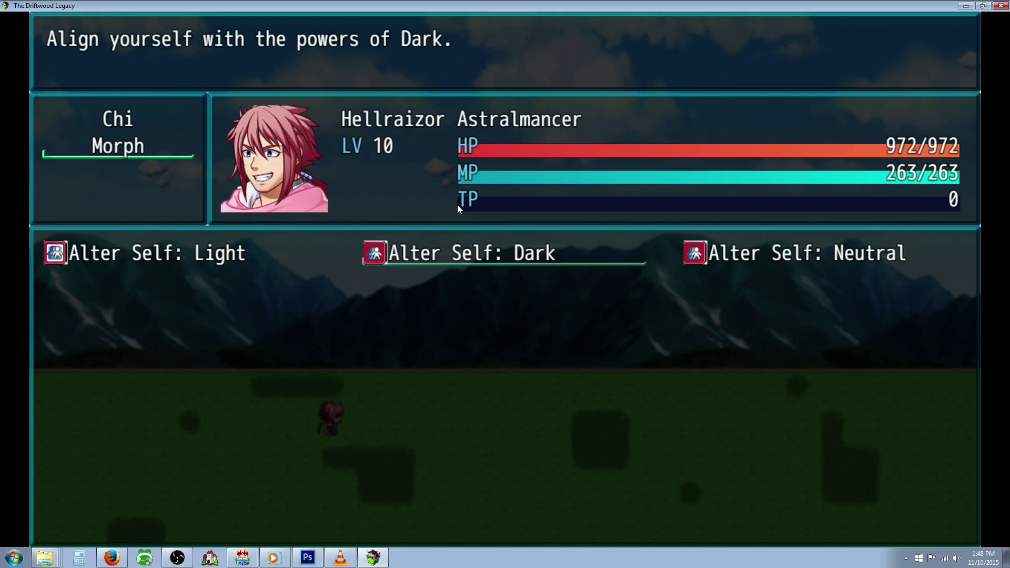
pyautogui.press('Right')
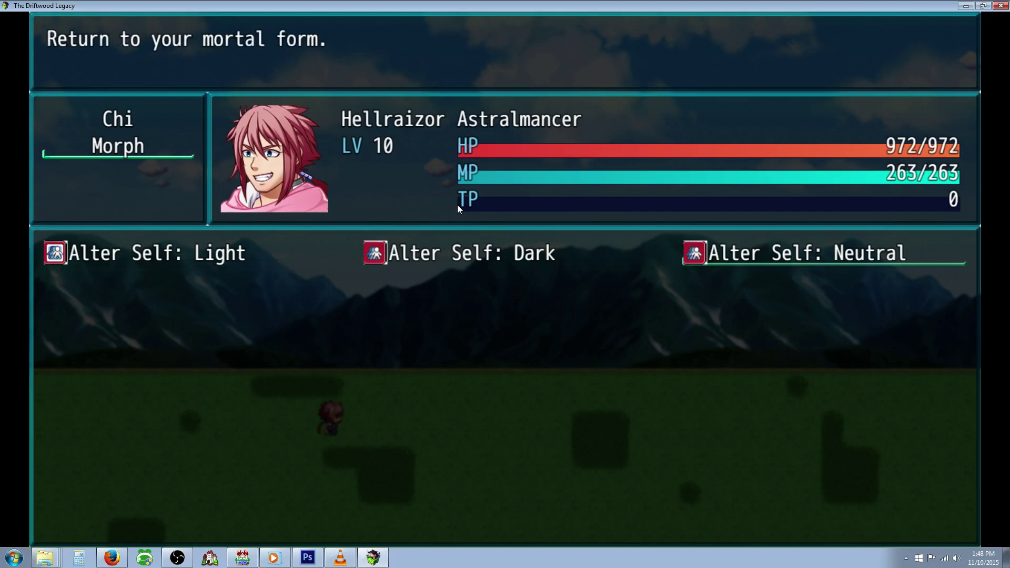
pyautogui.press('Return')
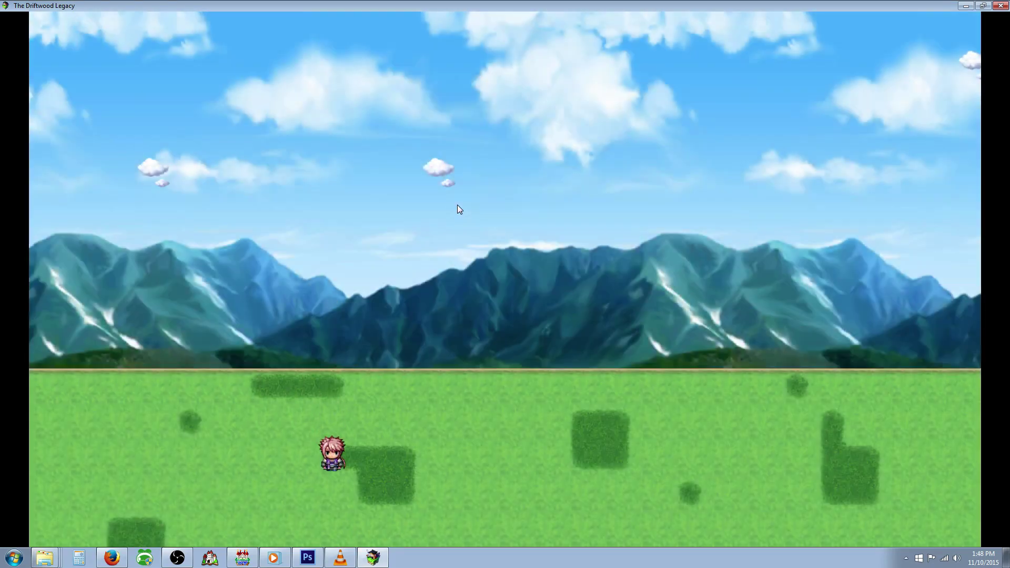
pyautogui.press('Escape')
# Step: Use Alter Self: Light on Hellraizor from the Morph abilities
pyautogui.press('Down')
pyautogui.press('Return')
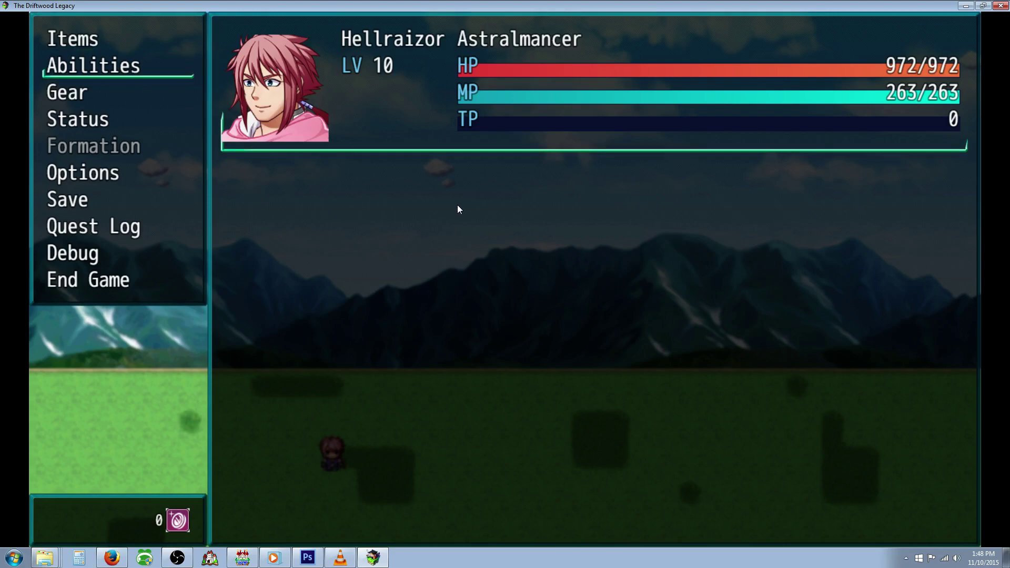
pyautogui.press('Return')
pyautogui.press('Left')
pyautogui.press('Left')
pyautogui.press('Return')
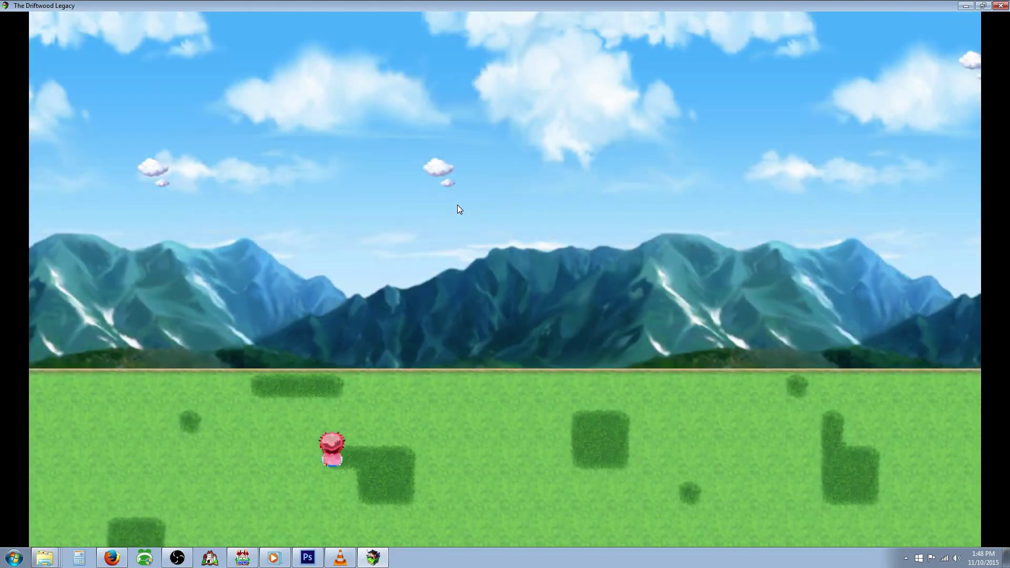
# Step: Compare Hellraizor's Chi skills Heal and Raise with the Morph skill list
pyautogui.press('Escape')
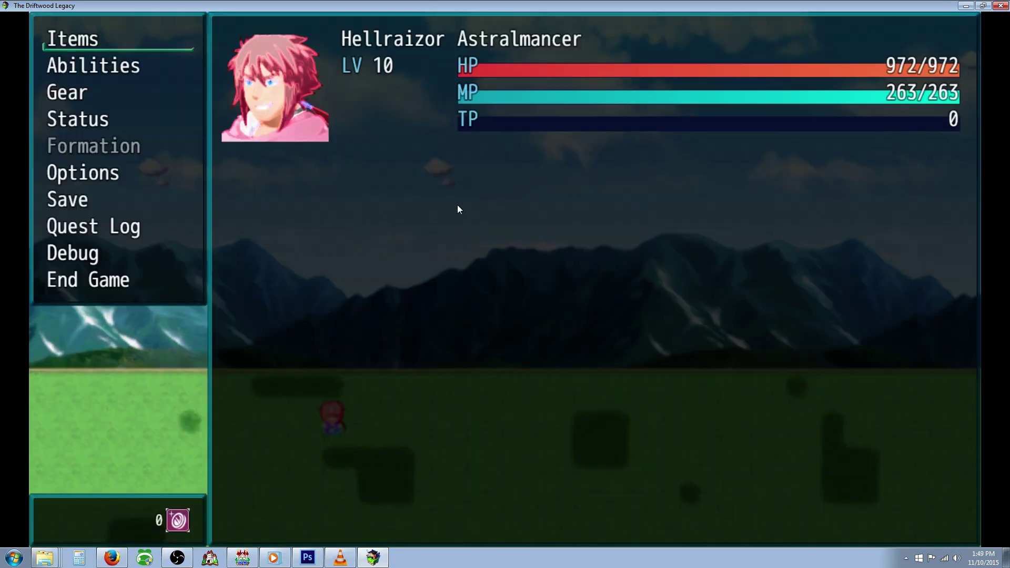
pyautogui.press('Down')
pyautogui.press('Return')
pyautogui.press('Return')
pyautogui.press('Down')
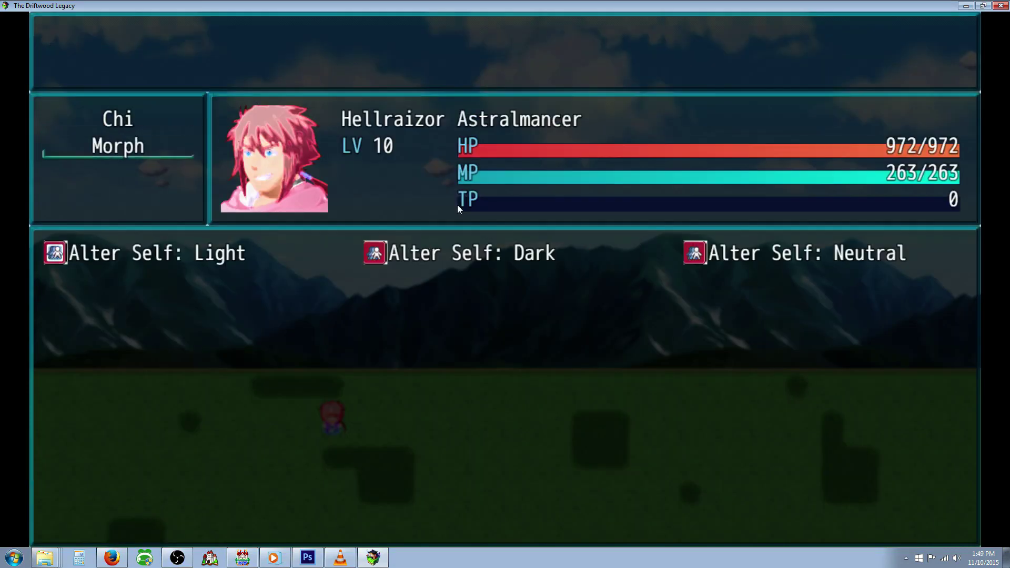
pyautogui.press('Up')
pyautogui.press('Down')
pyautogui.press('Up')
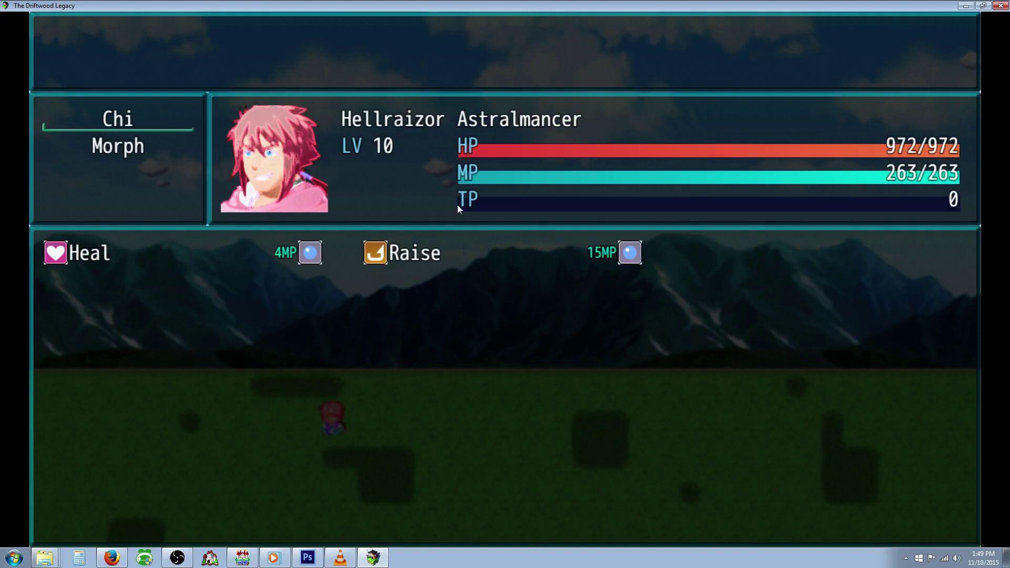
pyautogui.press('Down')
pyautogui.press('Up')
# Step: Use Alter Self: Dark on Hellraizor
pyautogui.press('Down')
pyautogui.press('Return')
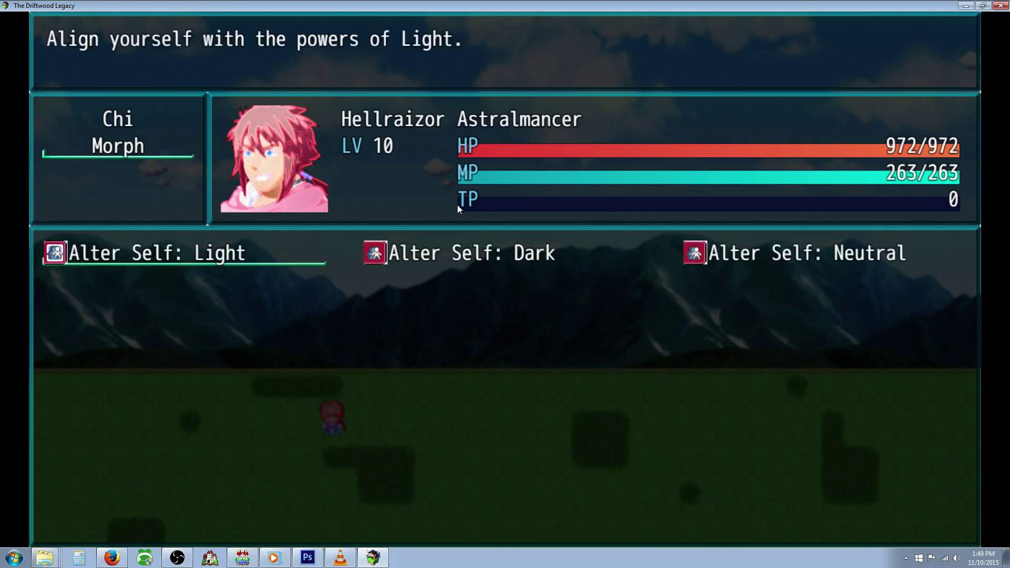
pyautogui.press('Right')
pyautogui.press('Return')
pyautogui.press('Return')
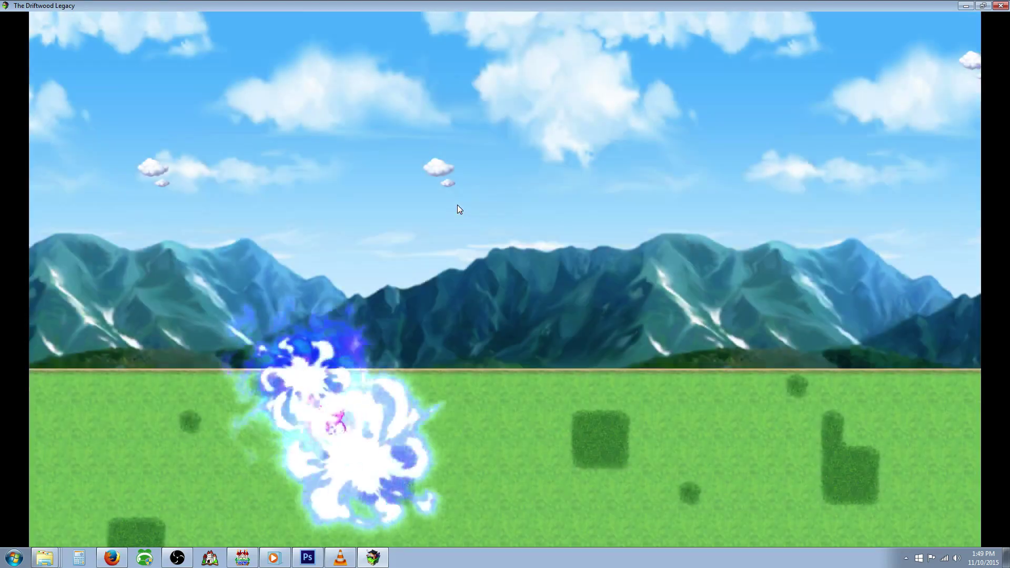
# Step: Confirm the Chi skills now show Life Drain and Darkness, then back out
pyautogui.press('Escape')
pyautogui.press('Down')
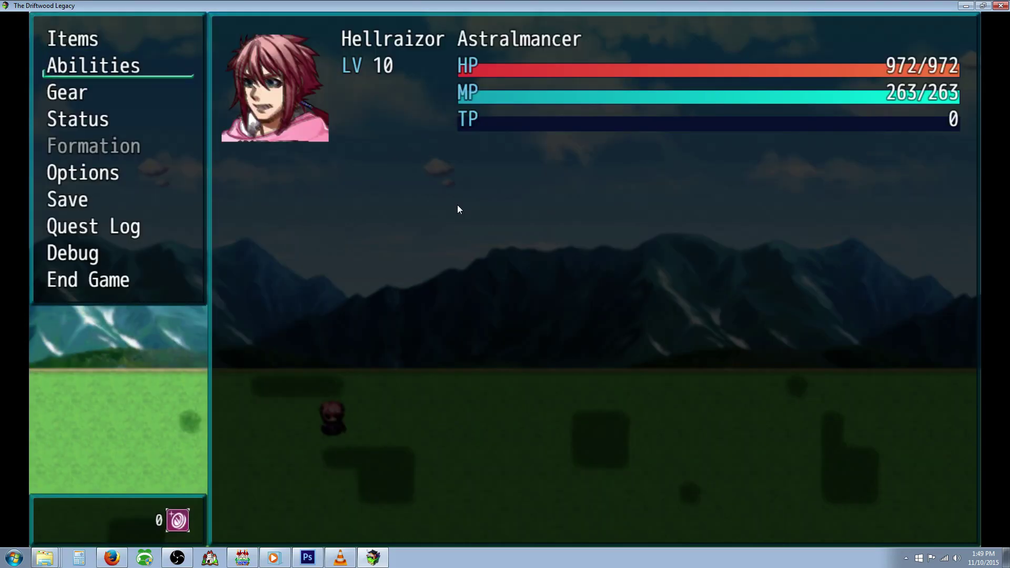
pyautogui.press('Return')
pyautogui.press('Return')
pyautogui.press('Up')
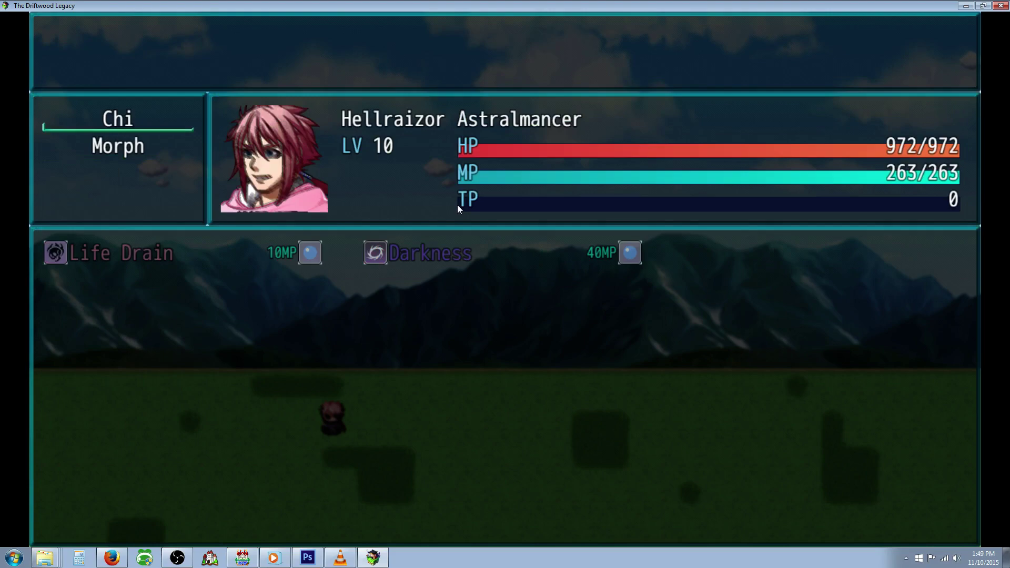
pyautogui.press('Escape')
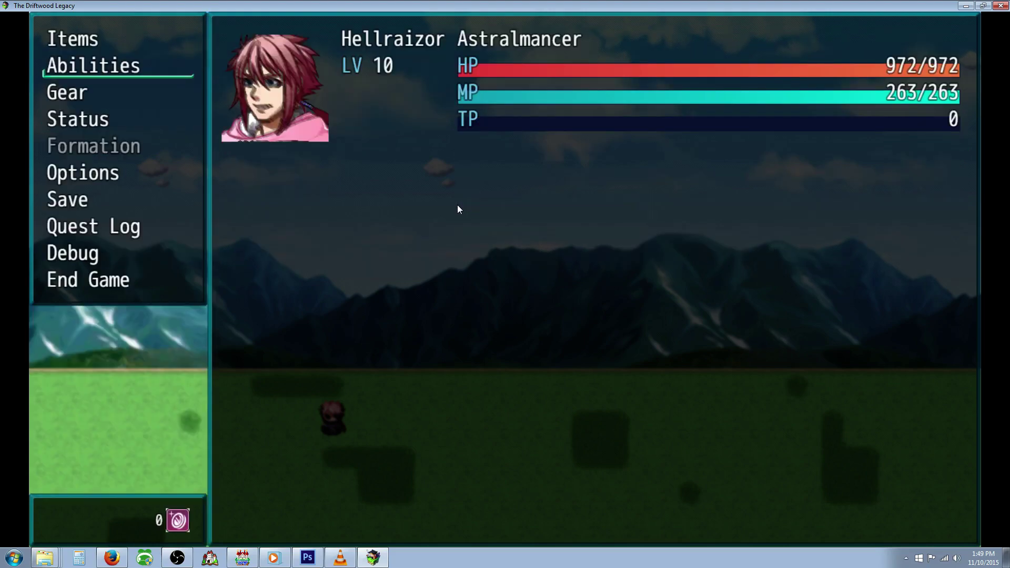
# Step: Leave the menu, walk right into the slime battle, and browse the Alter Self skills
pyautogui.press('Escape')
pyautogui.press('Right')
pyautogui.press('Right')
pyautogui.press('Right')
pyautogui.press('Right')
pyautogui.press('Right')
pyautogui.press('Right')
pyautogui.press('Right')
pyautogui.press('Right')
pyautogui.press('Right')
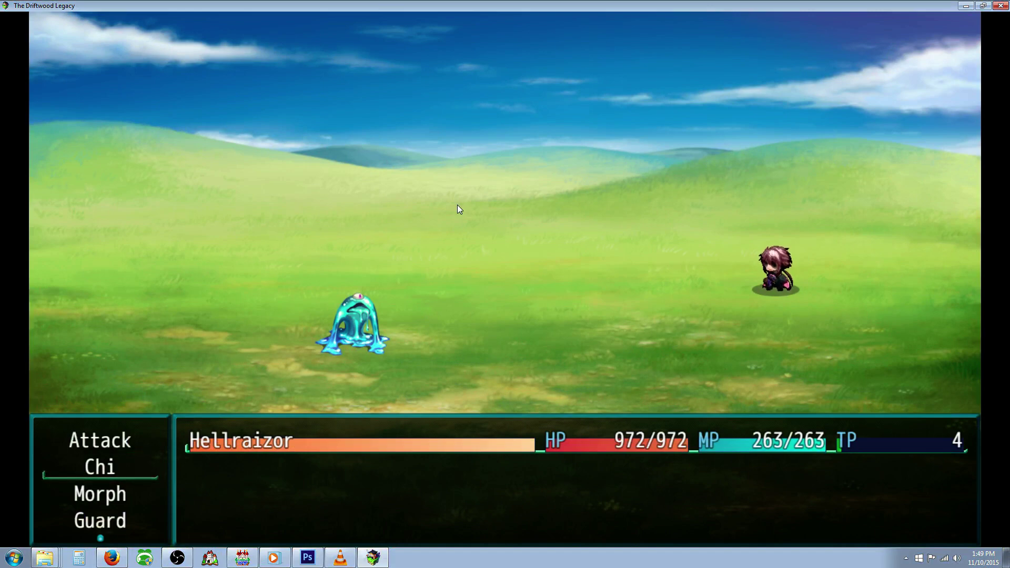
pyautogui.press('Down')
pyautogui.press('Return')
pyautogui.press('Right')
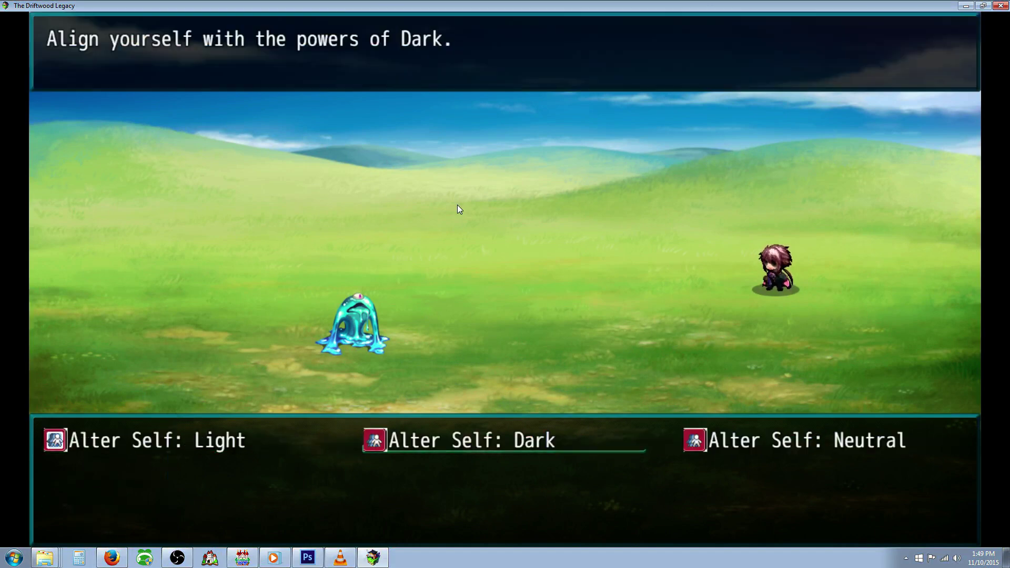
pyautogui.press('Left')
pyautogui.press('Escape')
pyautogui.press('Return')
pyautogui.press('Escape')
# Step: Check the Chi skills Life Drain and Darkness, then reopen the Alter Self list
pyautogui.press('Up')
pyautogui.press('Return')
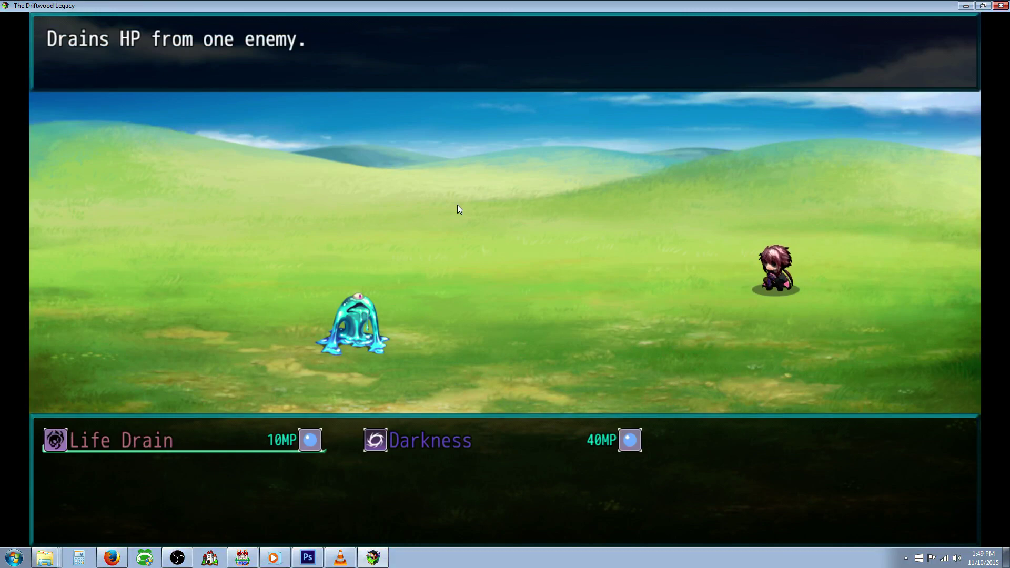
pyautogui.press('Right')
pyautogui.press('Escape')
pyautogui.press('Down')
pyautogui.press('Return')
pyautogui.press('Return')
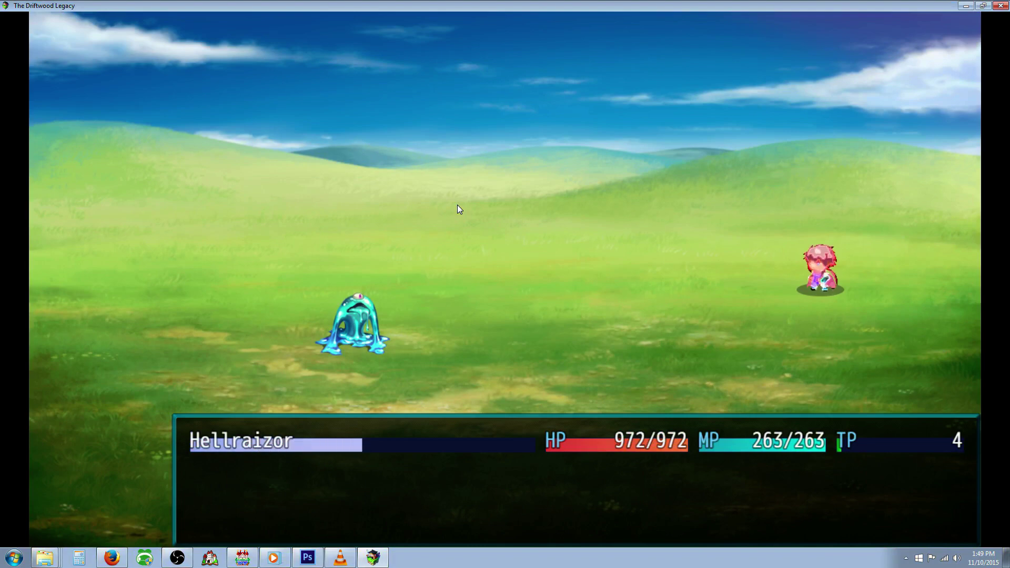
# Step: Use Alter Self: Neutral in battle, cast Burst to defeat the slime, and close the playtest
pyautogui.press('Down')
pyautogui.press('Return')
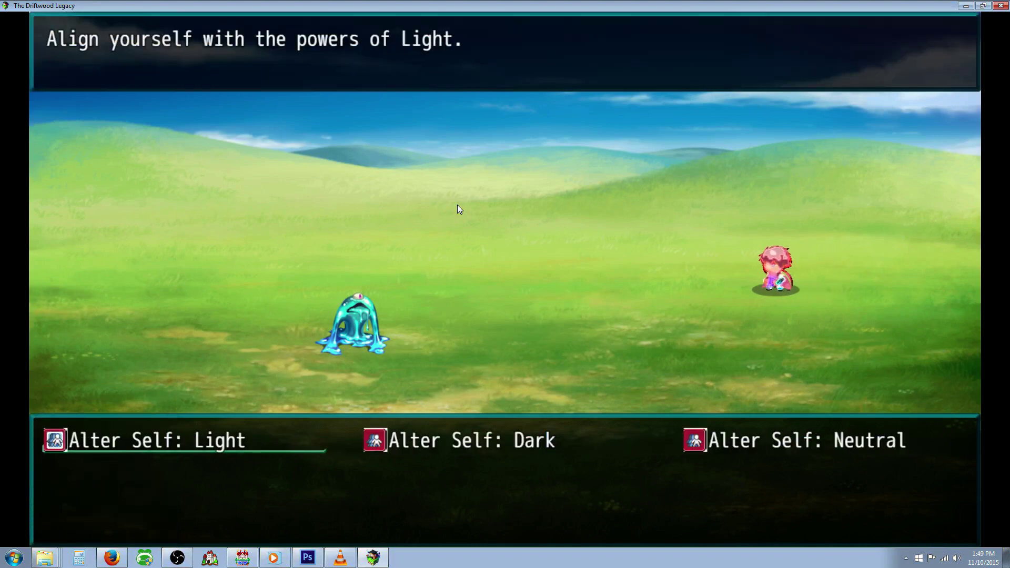
pyautogui.press('Left')
pyautogui.press('Escape')
pyautogui.press('Down')
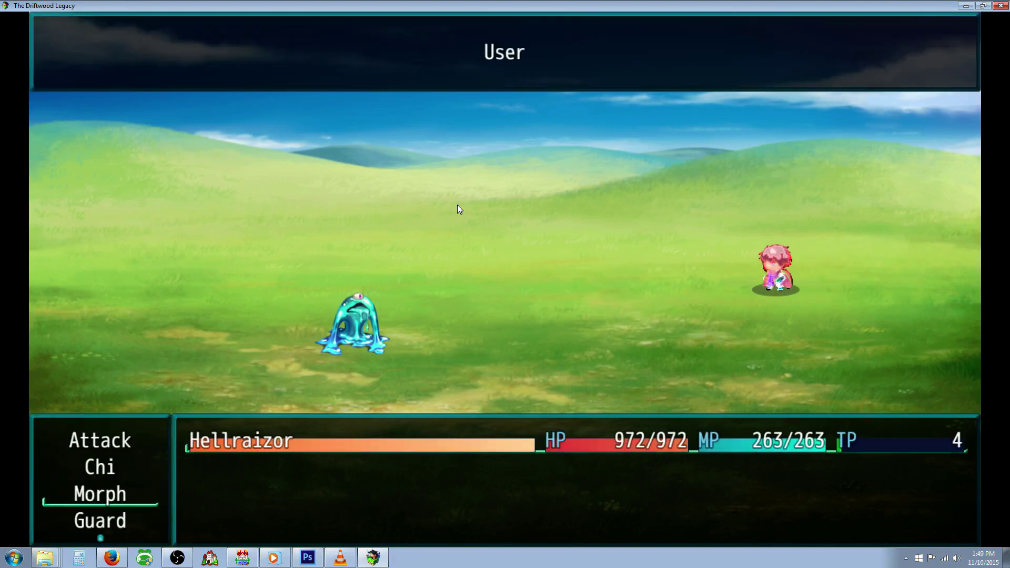
pyautogui.press('Return')
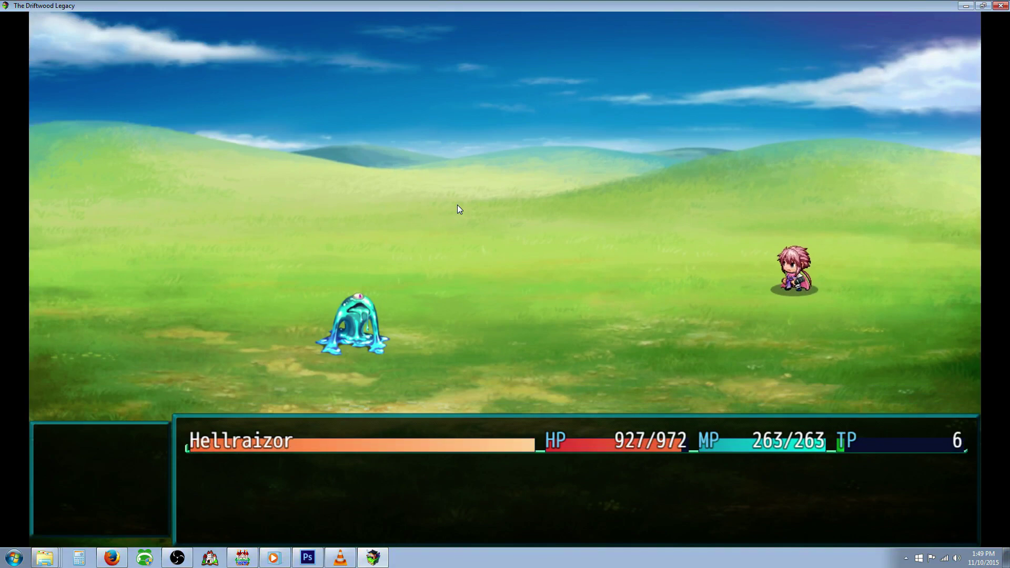
pyautogui.press('Return')
pyautogui.press('Return')
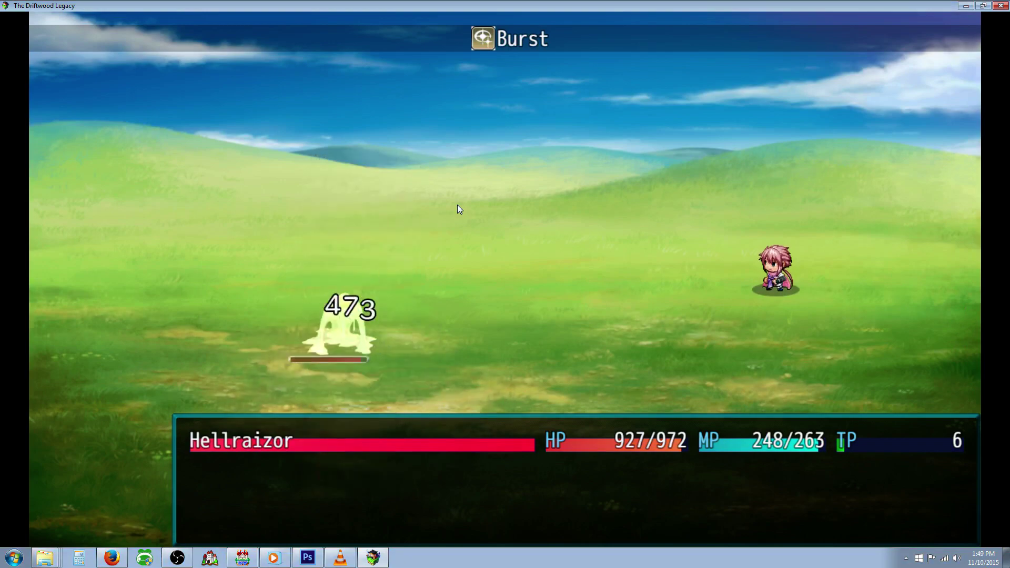
pyautogui.click(1000, 6)
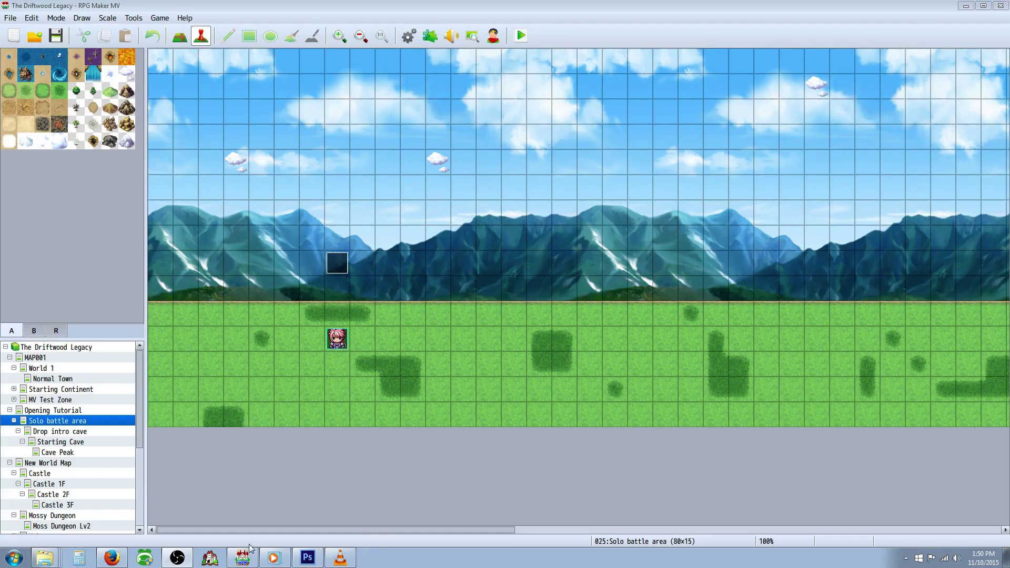
# Step: Open the Database on the Actors tab listing Hellraizor, Ryo and Rowen
pyautogui.click(341, 557)
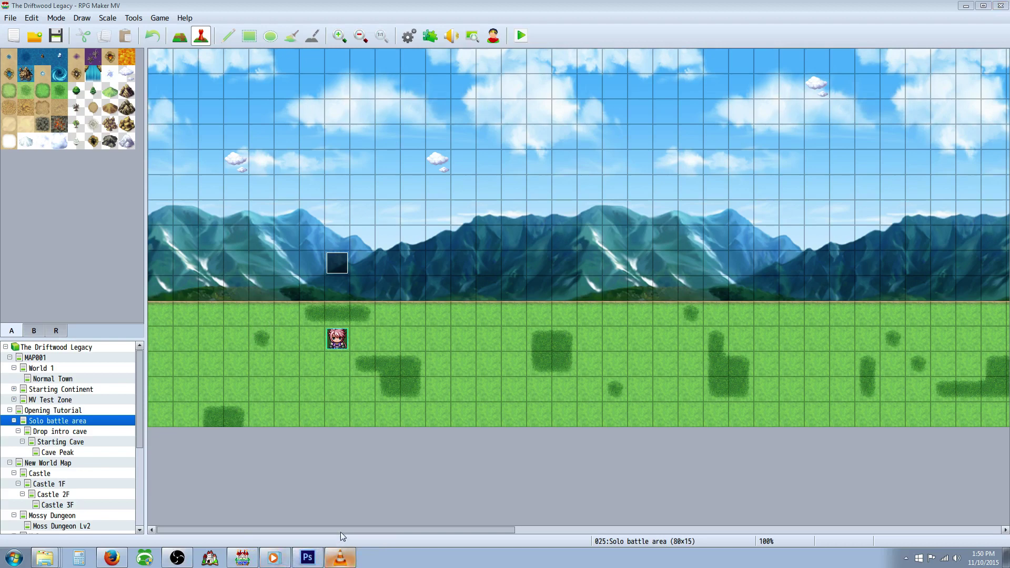
pyautogui.click(410, 35)
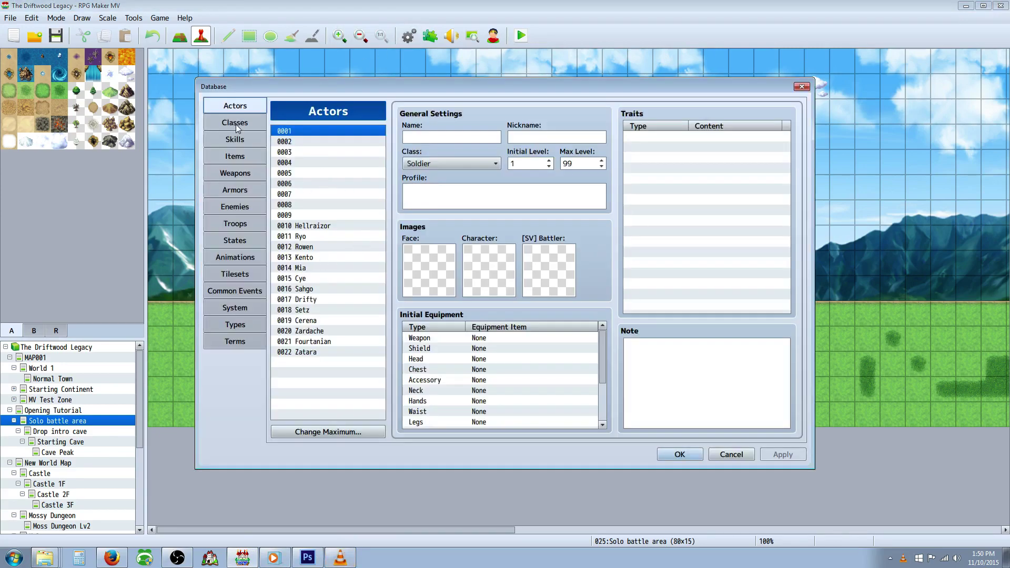
# Step: Check actor 0010 Hellraizor, then view common events 0061–0063, ending on Alter Self: Light
pyautogui.click(307, 225)
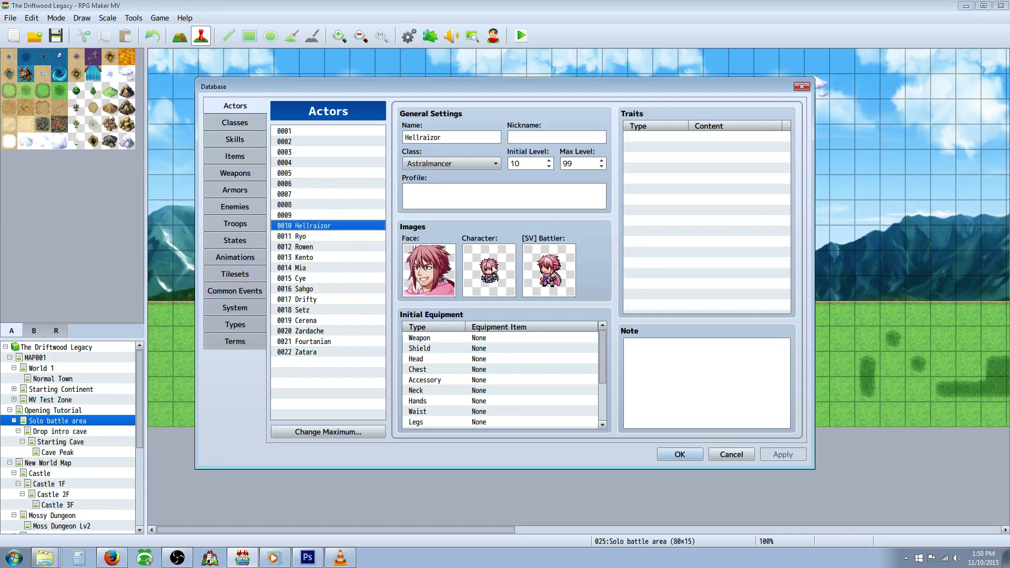
pyautogui.click(251, 293)
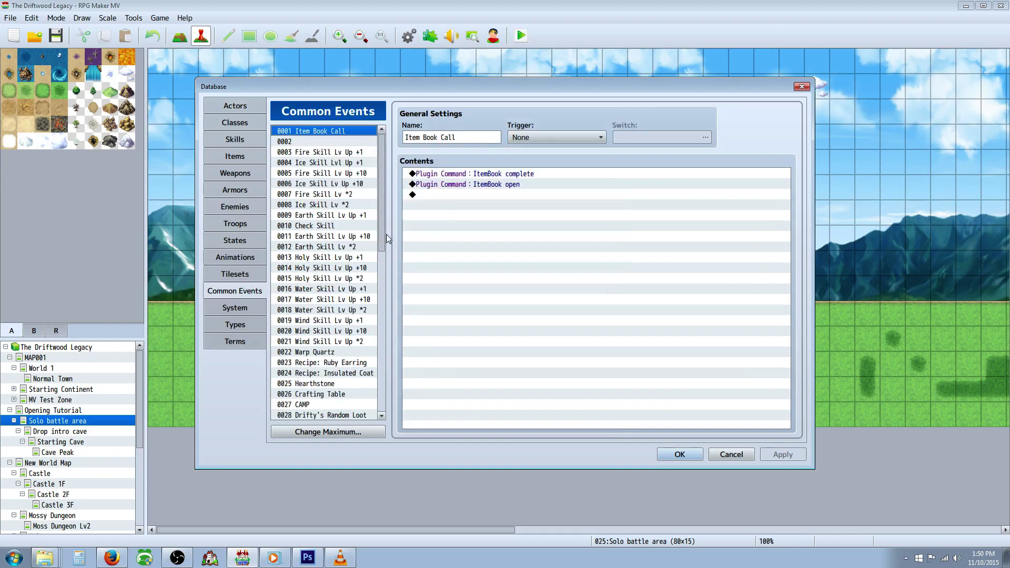
pyautogui.moveTo(381, 235); pyautogui.dragTo(381, 399)
pyautogui.click(343, 376)
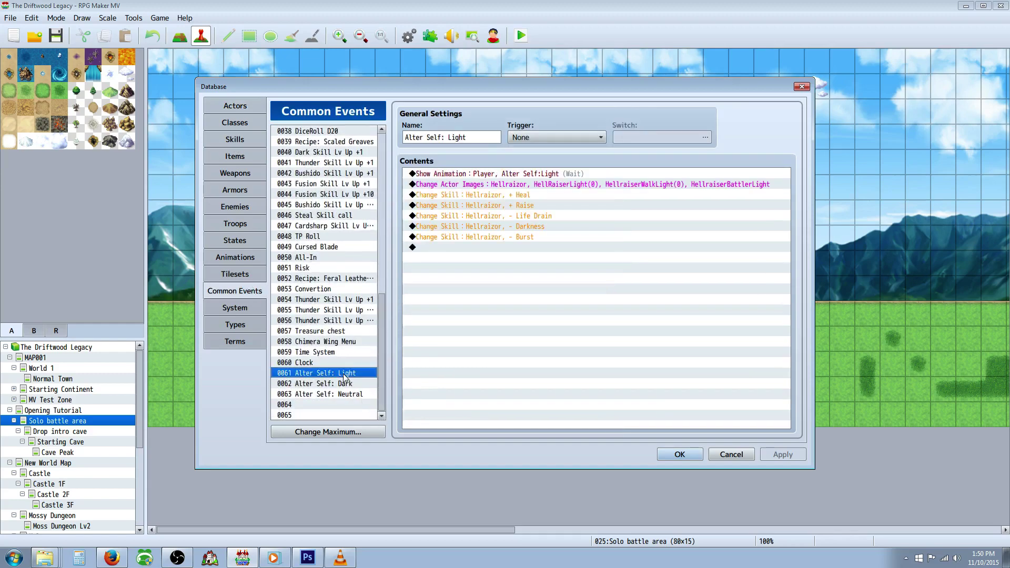
pyautogui.click(341, 385)
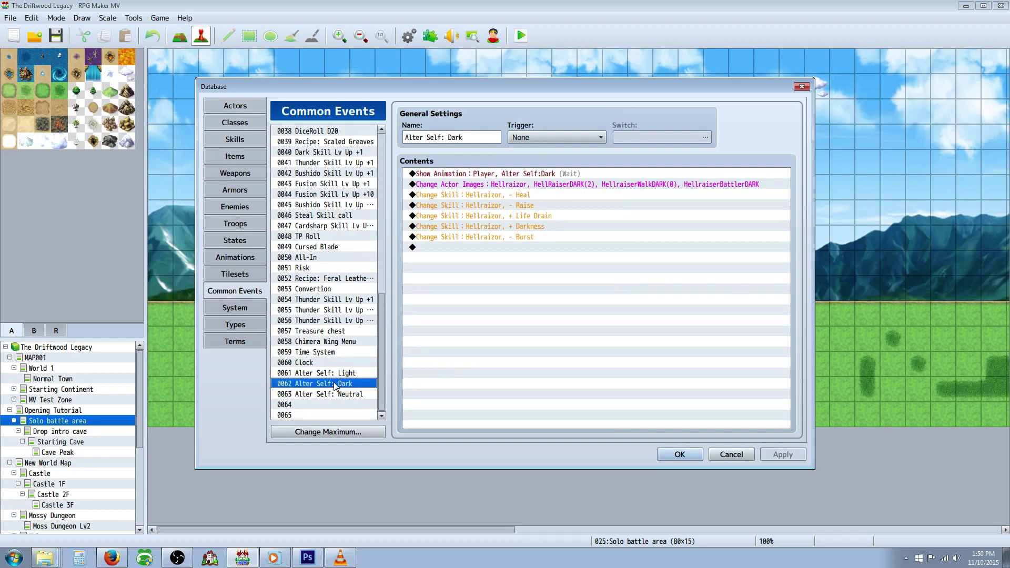
pyautogui.click(355, 374)
pyautogui.click(353, 394)
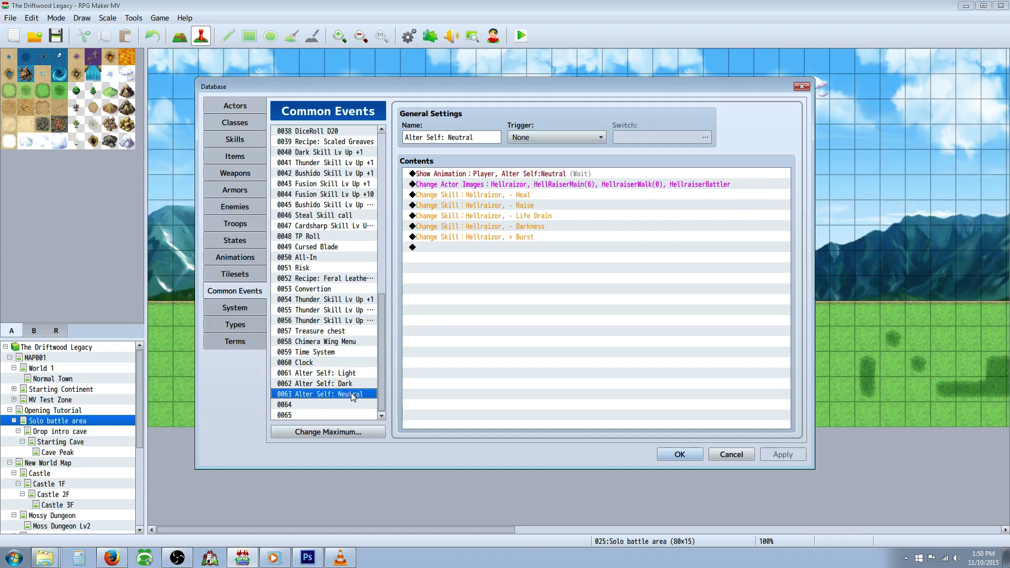
pyautogui.click(351, 385)
pyautogui.click(354, 375)
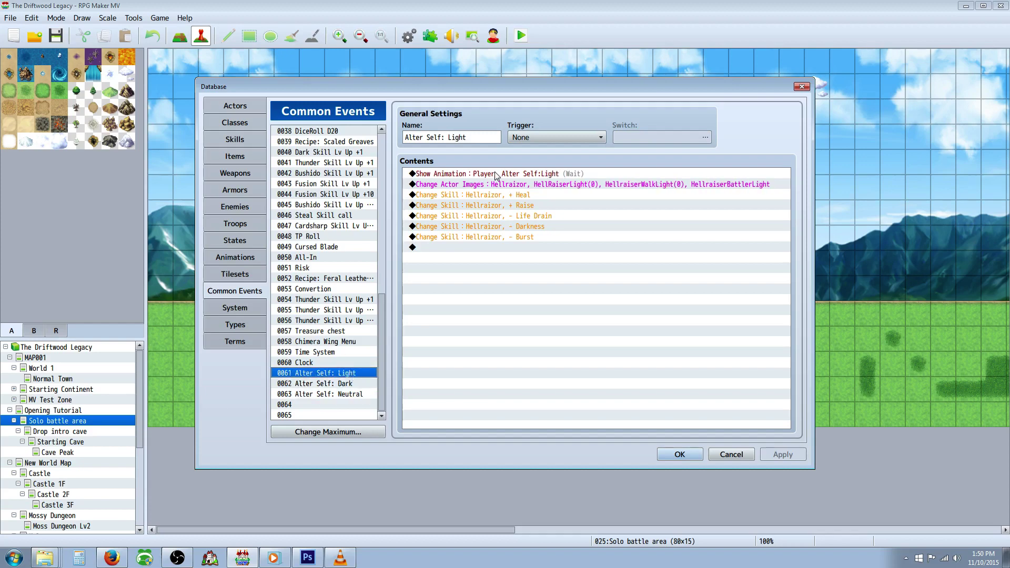
pyautogui.click(494, 186)
pyautogui.rightClick(436, 256)
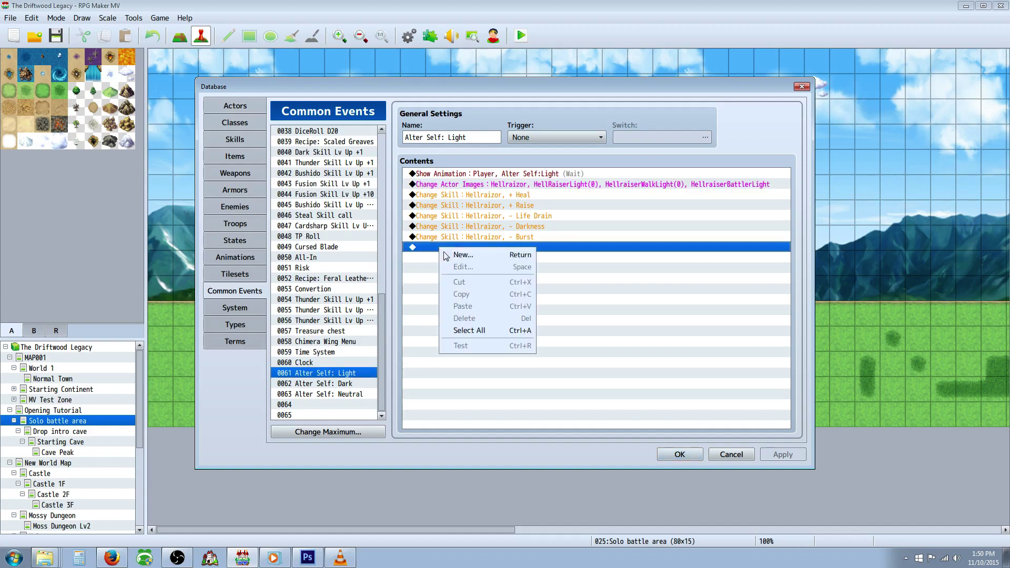
pyautogui.click(453, 256)
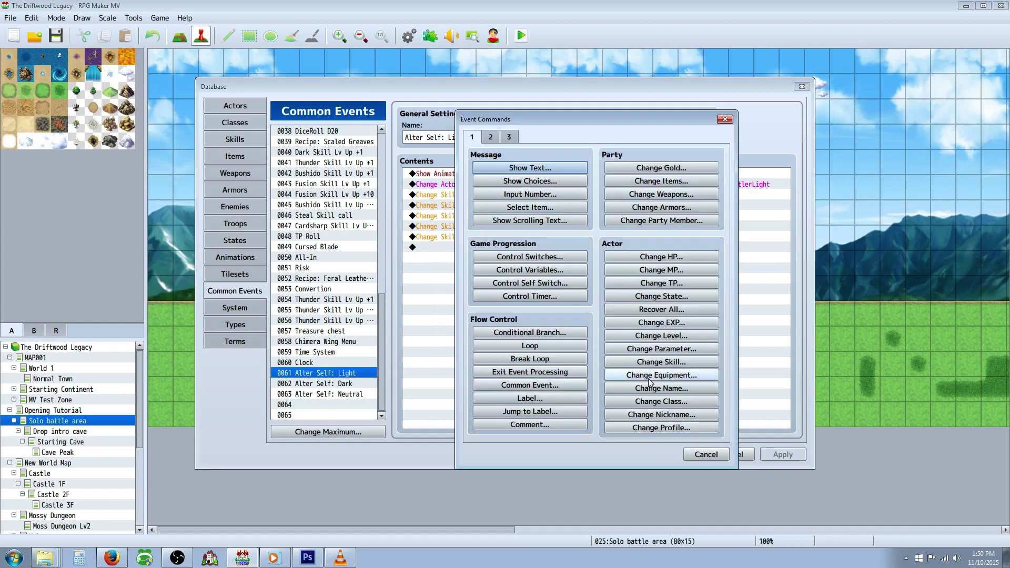
pyautogui.moveTo(568, 120); pyautogui.dragTo(549, 201)
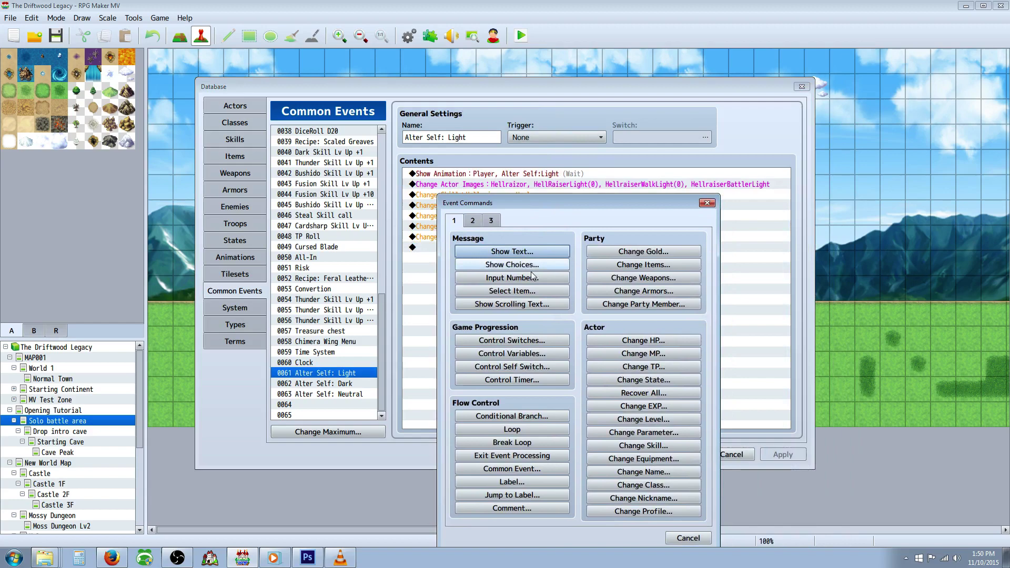
pyautogui.click(476, 221)
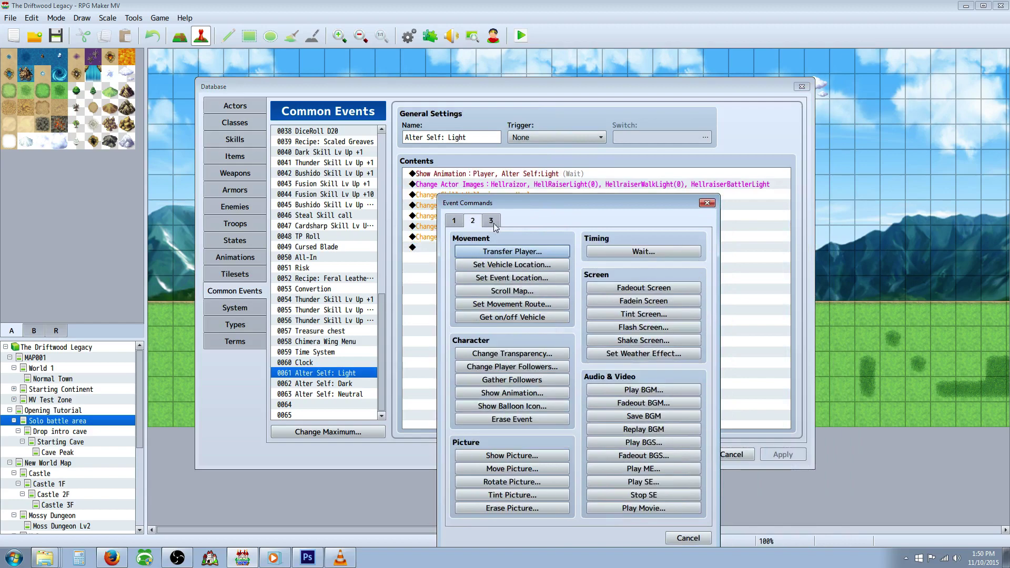
pyautogui.click(499, 225)
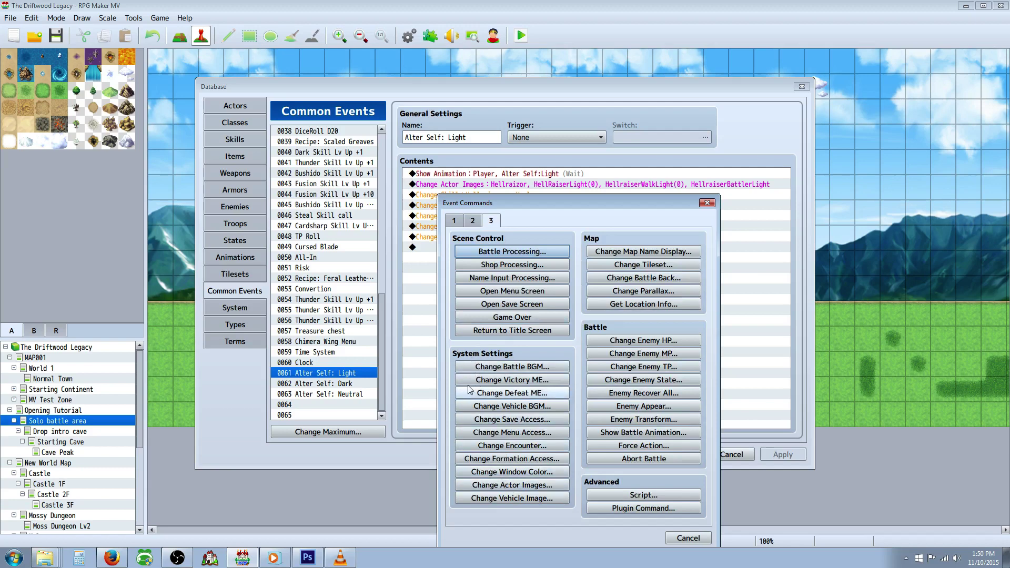
pyautogui.click(510, 487)
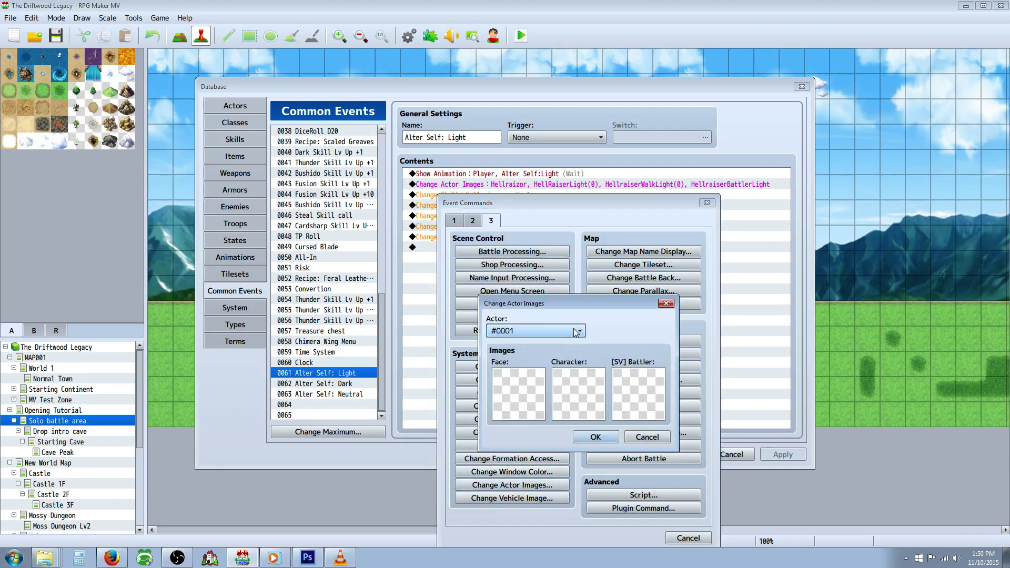
pyautogui.click(576, 332)
pyautogui.click(529, 417)
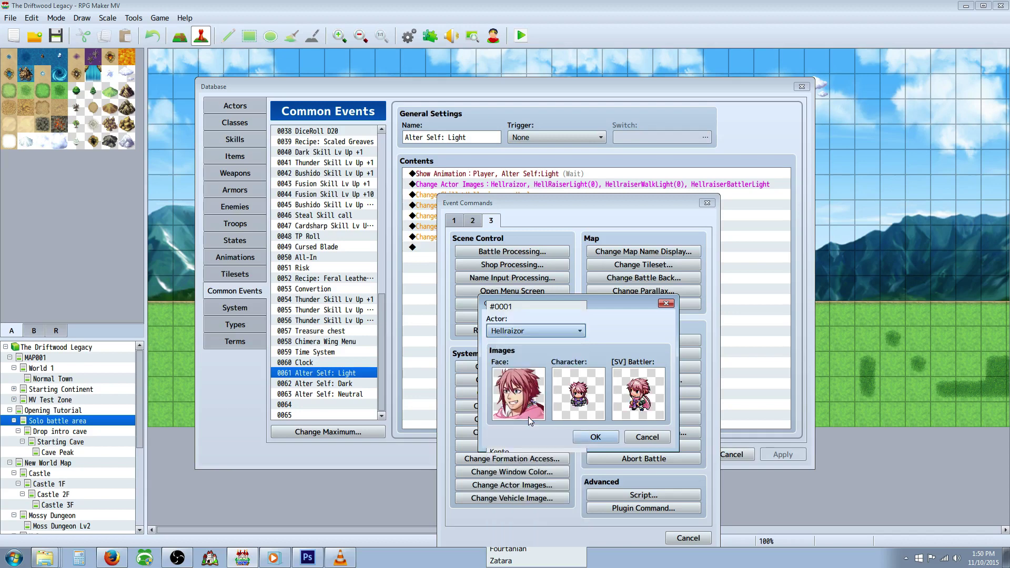
pyautogui.click(647, 438)
pyautogui.click(688, 539)
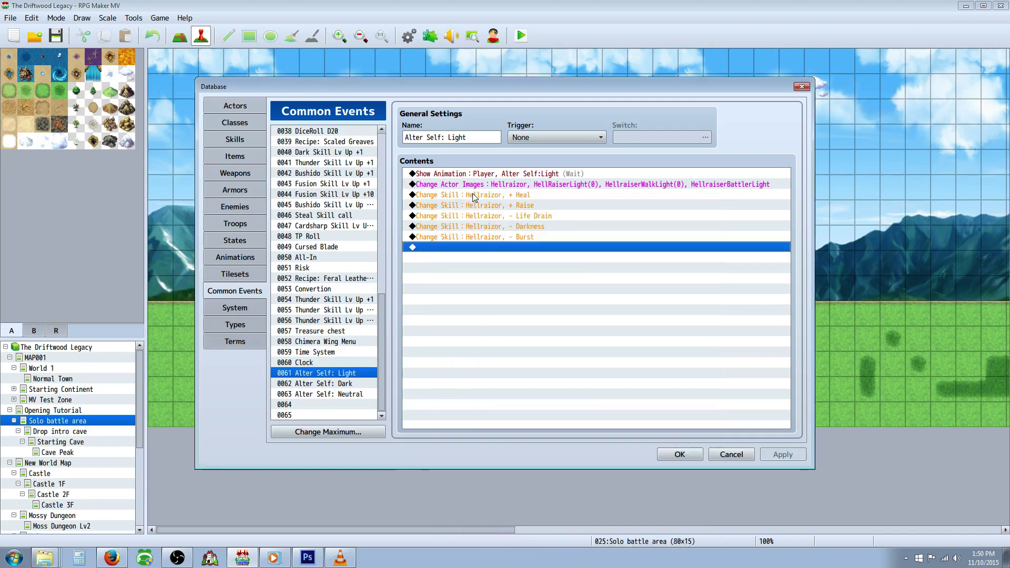
pyautogui.click(486, 187)
pyautogui.click(497, 198)
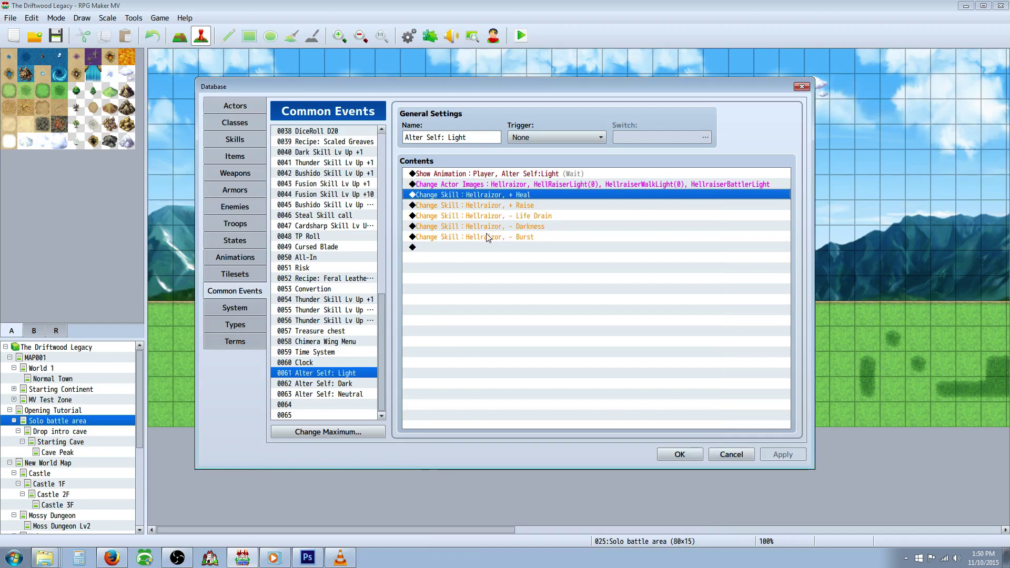
pyautogui.click(340, 385)
pyautogui.click(343, 394)
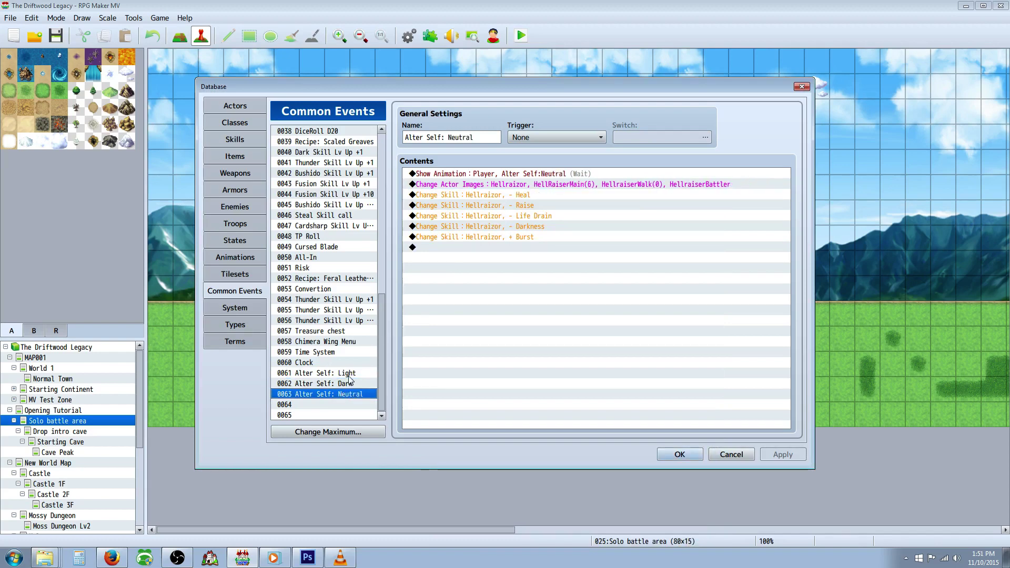
pyautogui.click(349, 375)
pyautogui.click(526, 195)
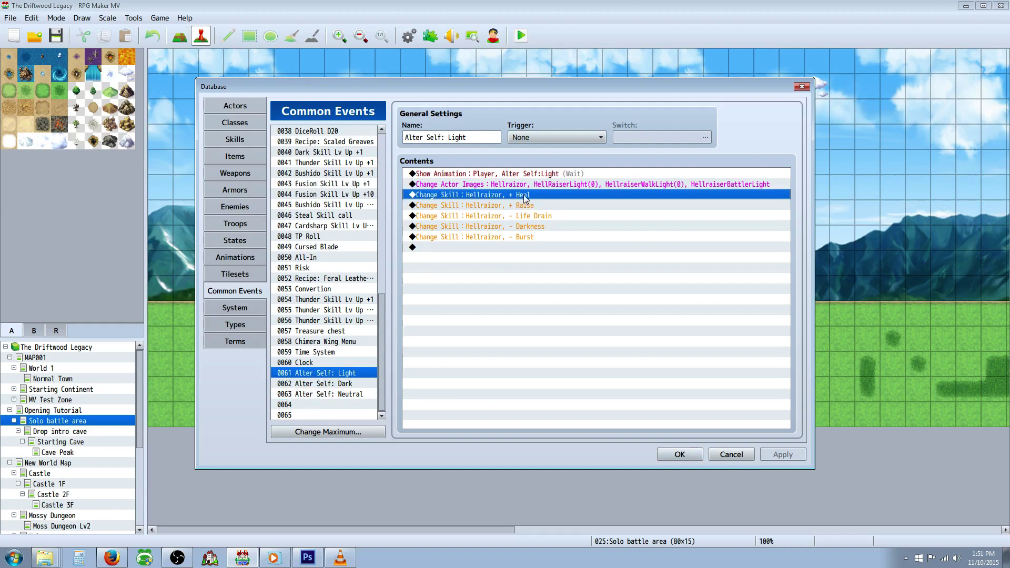
# Step: Start inserting a new command on the empty last line of Alter Self: Light
pyautogui.click(471, 249)
pyautogui.rightClick(470, 252)
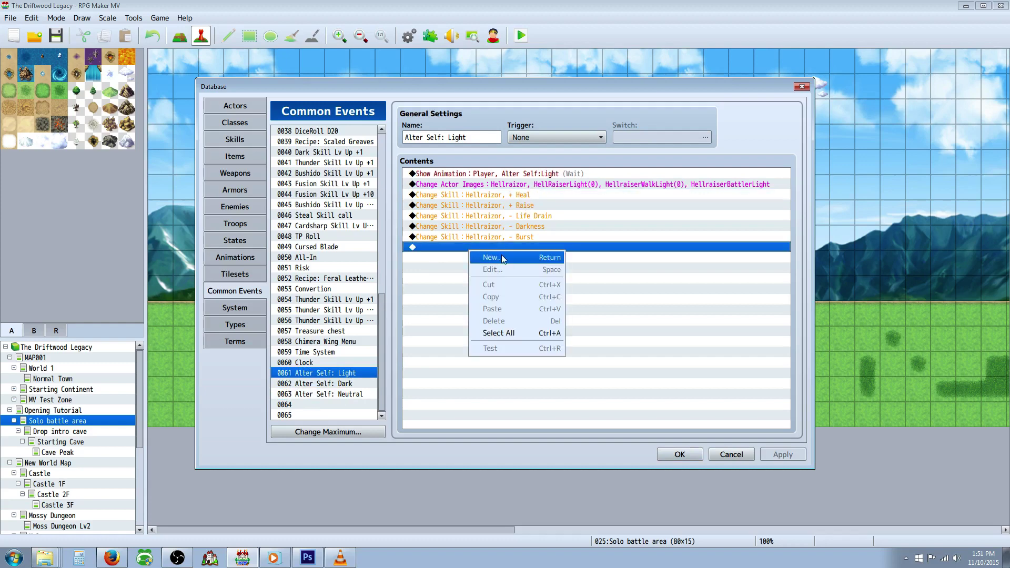
pyautogui.click(483, 258)
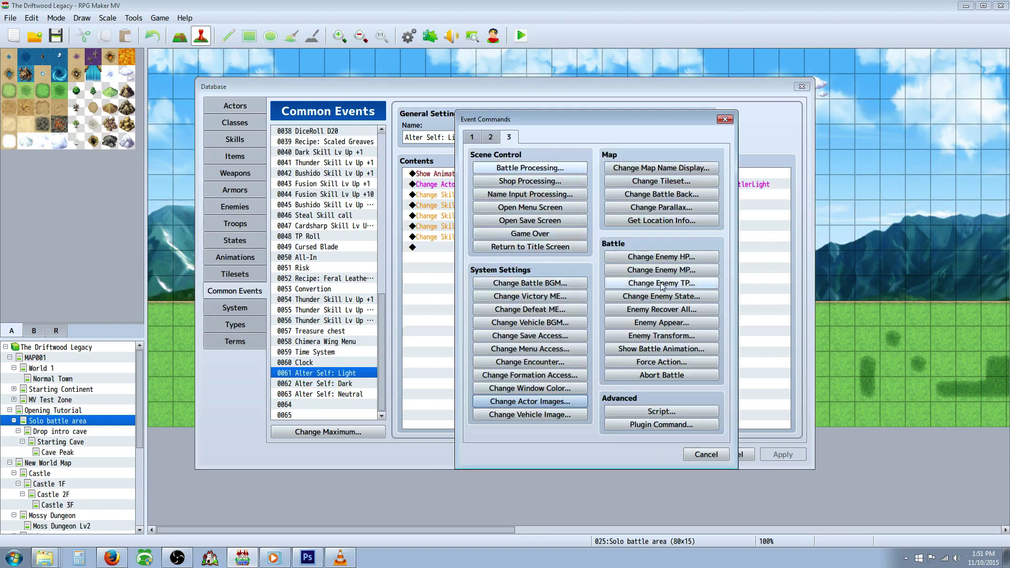
pyautogui.click(494, 141)
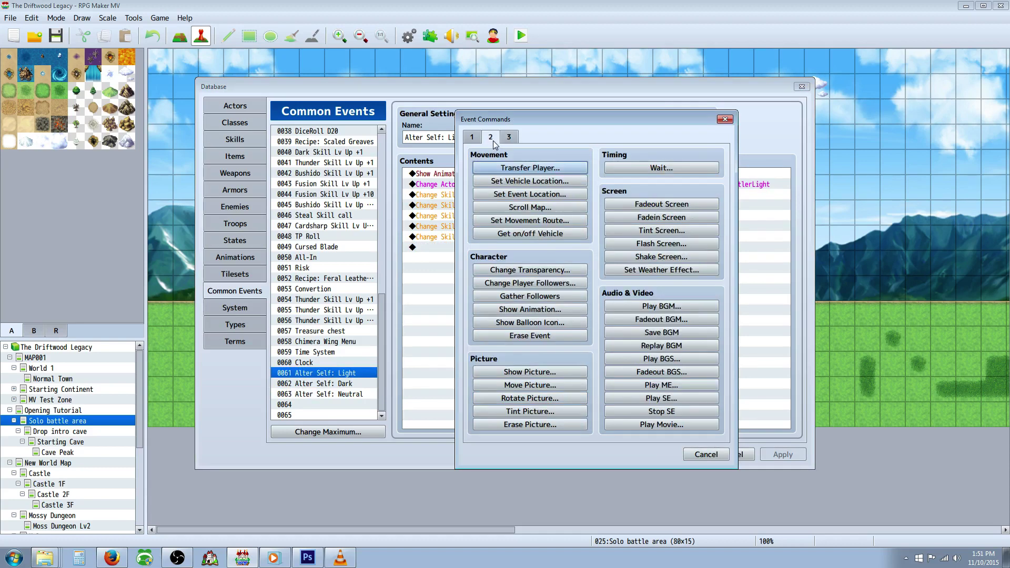
pyautogui.click(471, 140)
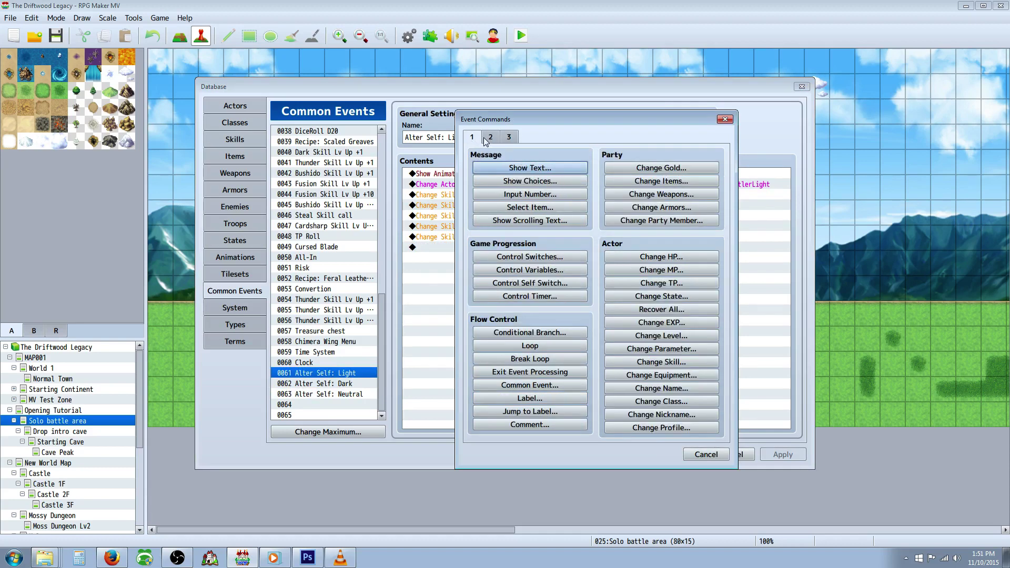
# Step: Set up a Change Skill command for Hellraizor set to Forget, browsing the skill list
pyautogui.click(662, 362)
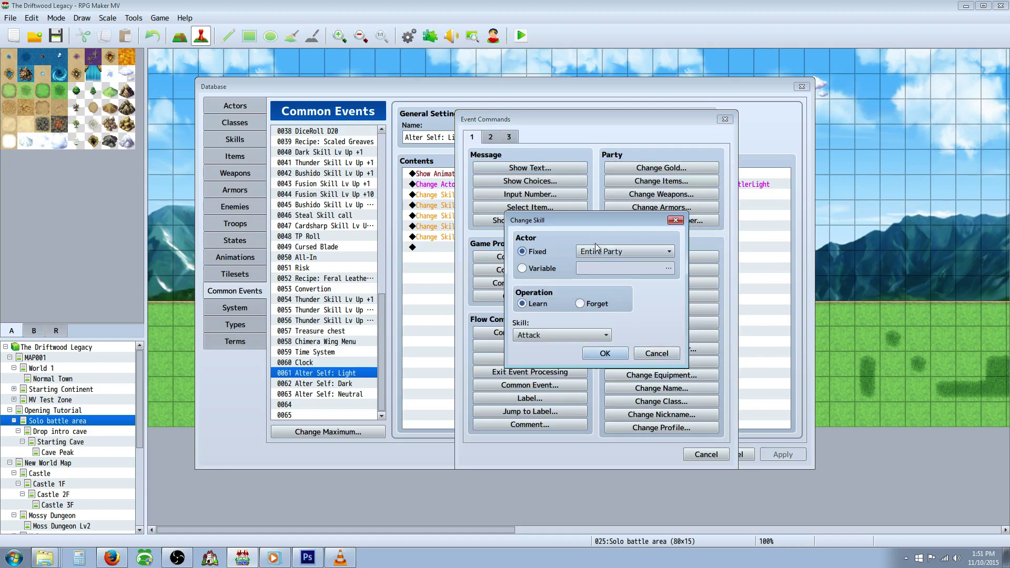
pyautogui.click(596, 250)
pyautogui.click(611, 384)
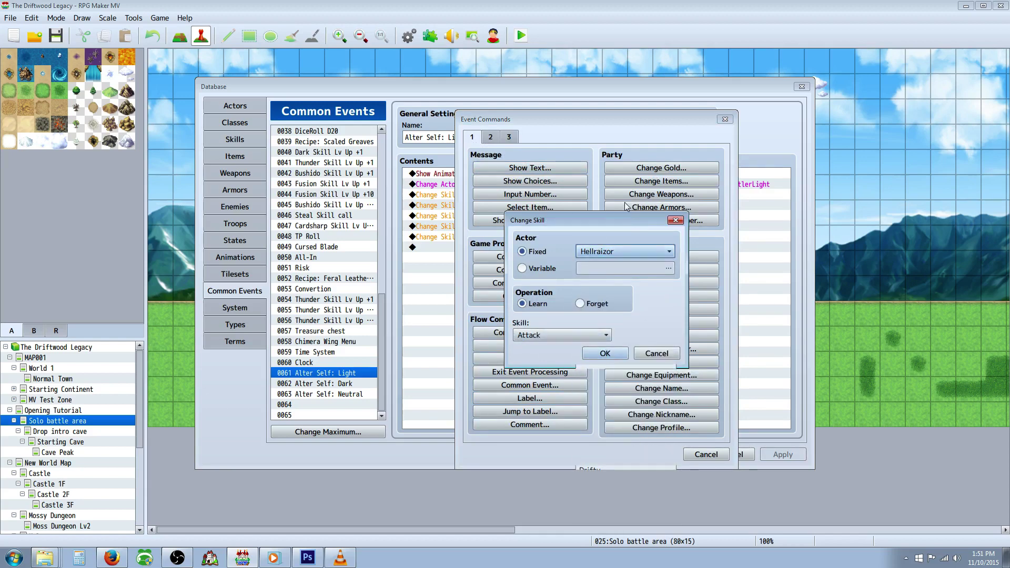
pyautogui.click(598, 303)
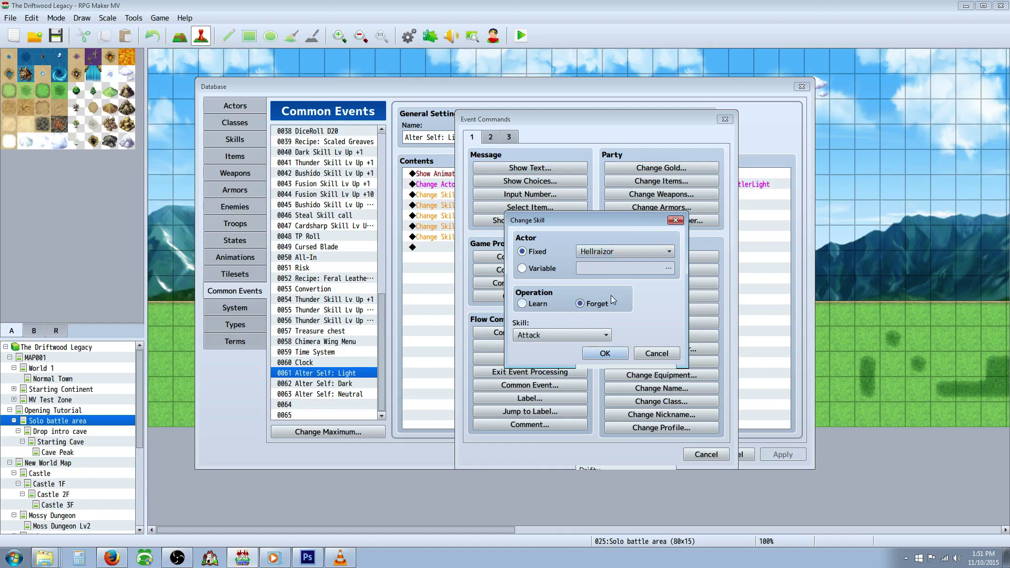
pyautogui.click(559, 336)
pyautogui.scroll(-5, 559, 400)
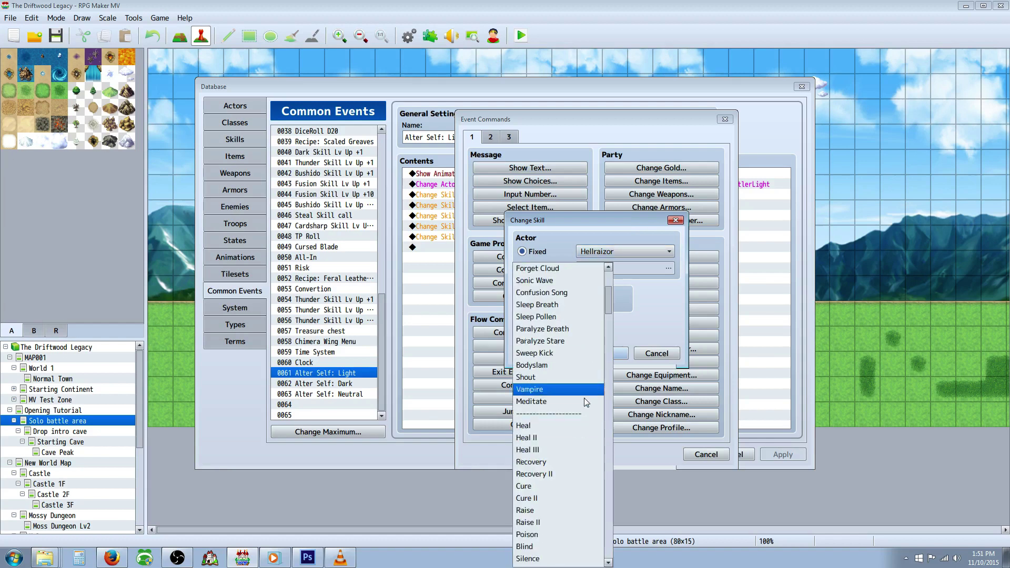
pyautogui.click(601, 233)
# Step: Switch it to Learn, cancel without adding anything, and recheck the Life Drain and Heal commands
pyautogui.click(537, 304)
pyautogui.click(560, 335)
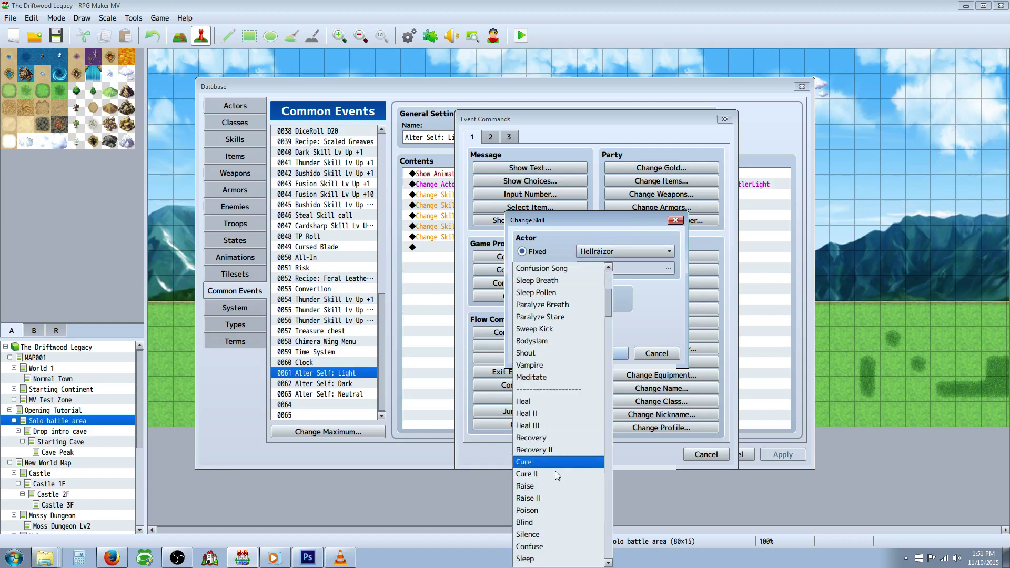
pyautogui.click(623, 266)
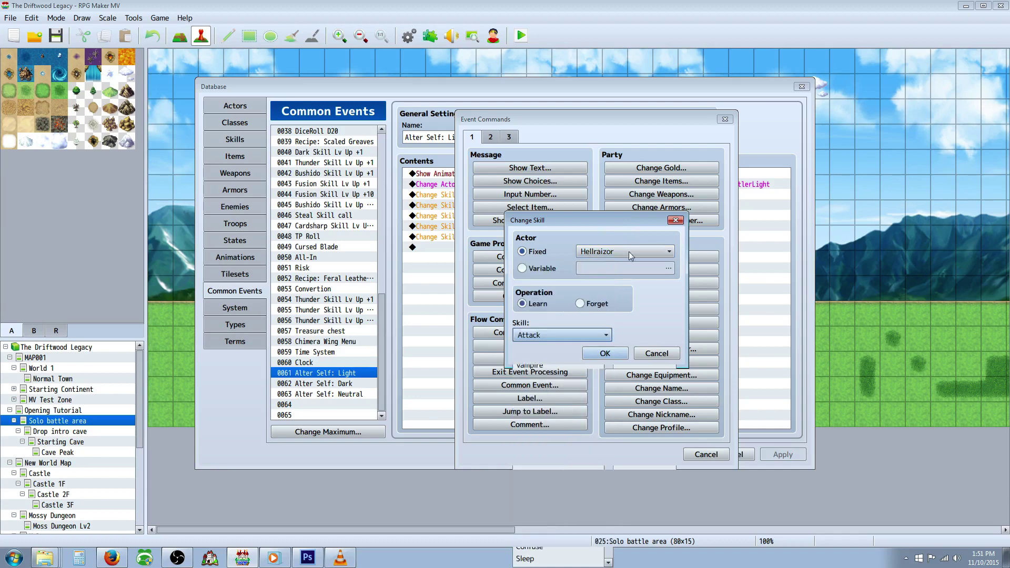
pyautogui.click(657, 354)
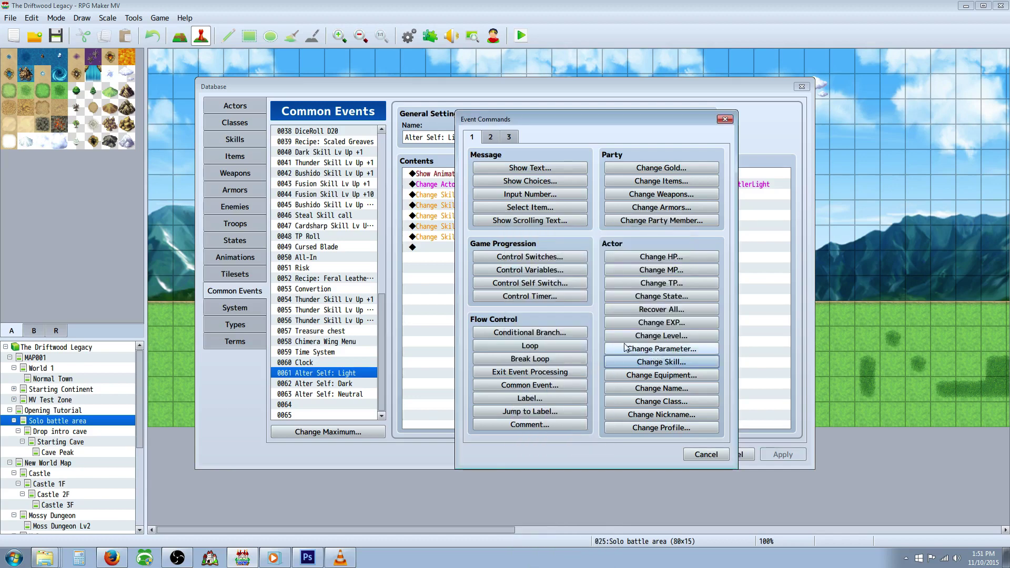
pyautogui.click(704, 455)
pyautogui.click(544, 214)
pyautogui.click(544, 193)
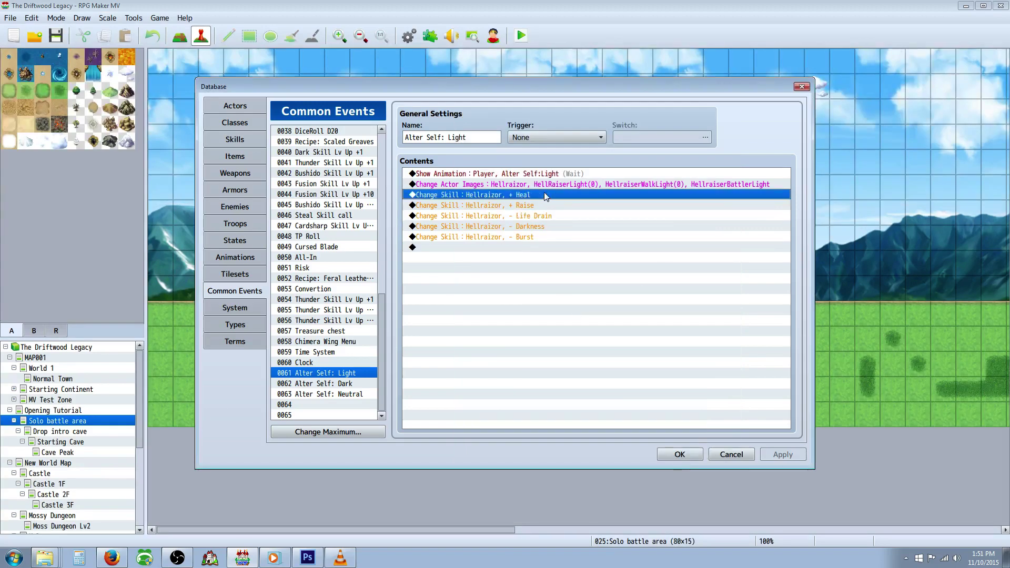
# Step: Inspect Alter Self: Light's +Raise, -Life Drain, -Darkness and -Burst commands
pyautogui.click(545, 205)
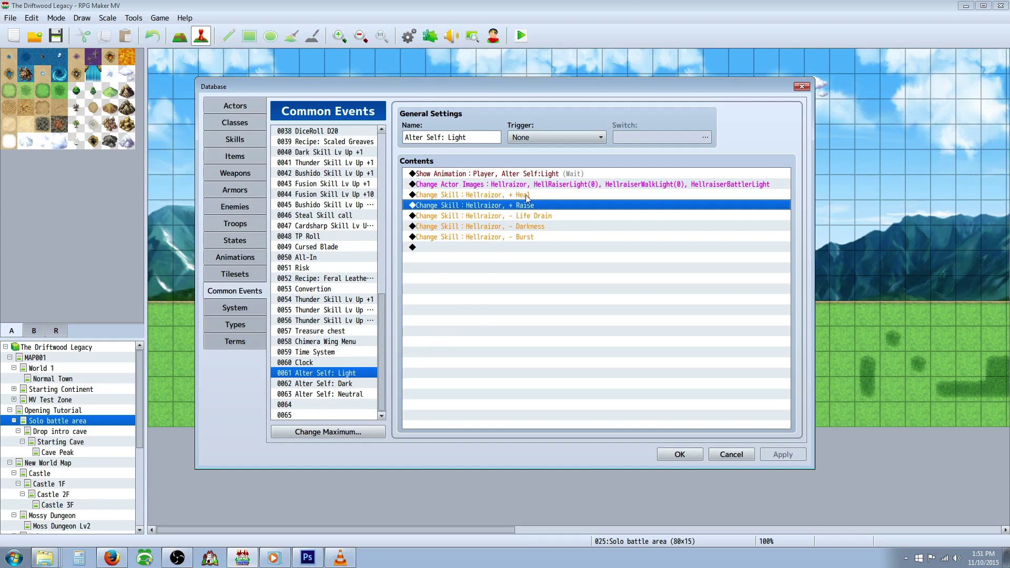
pyautogui.click(528, 217)
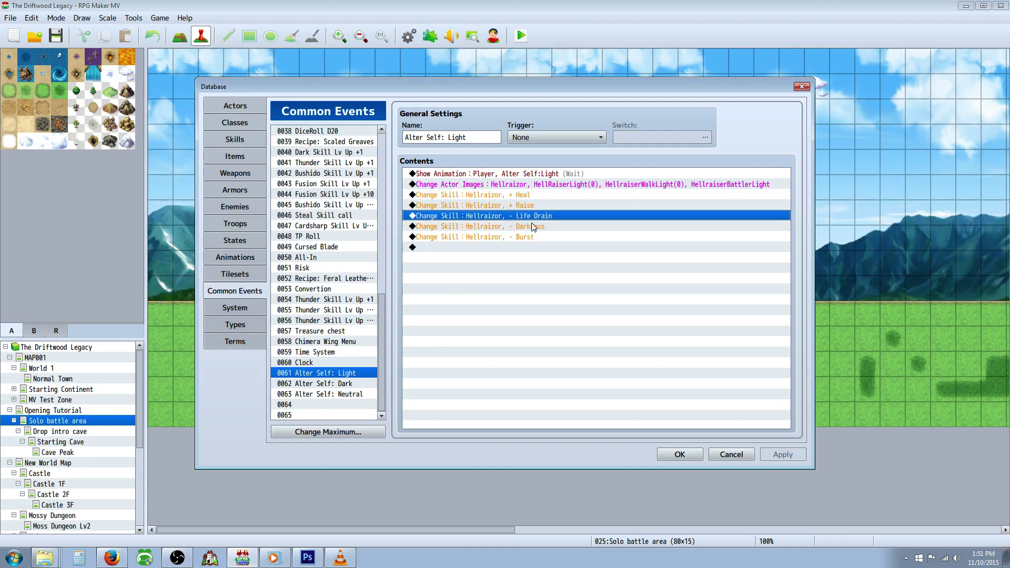
pyautogui.click(532, 227)
pyautogui.click(538, 238)
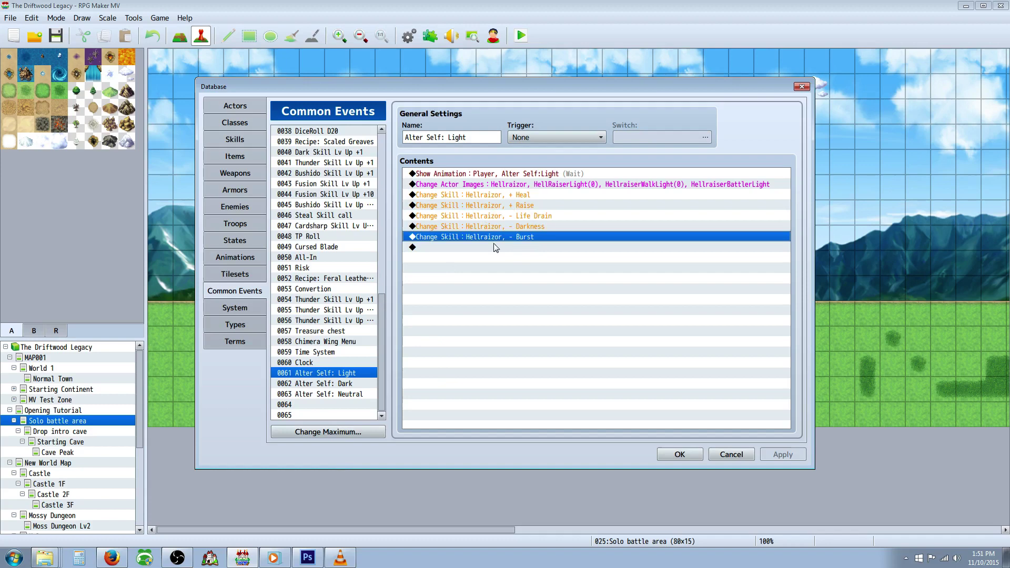
pyautogui.click(274, 559)
pyautogui.click(471, 282)
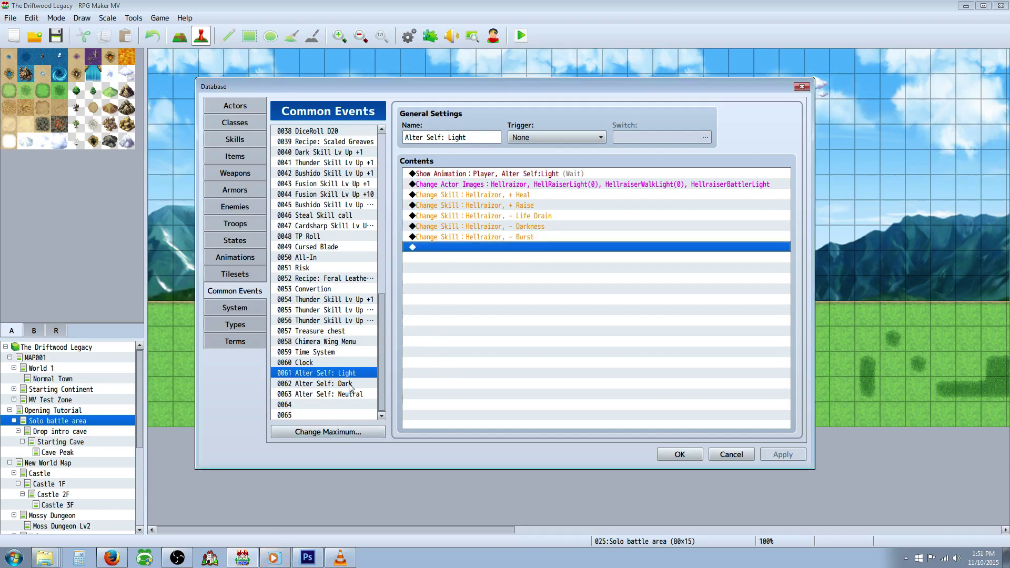
# Step: Open Alter Self: Dark and inspect its +Life Drain, +Darkness, -Burst and -Heal commands
pyautogui.click(349, 385)
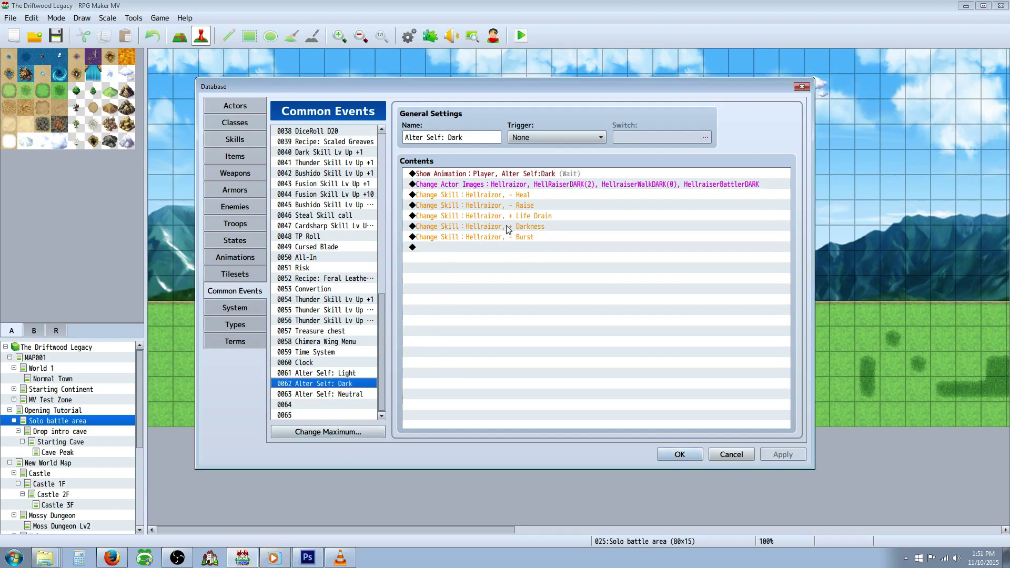
pyautogui.click(533, 216)
pyautogui.click(540, 225)
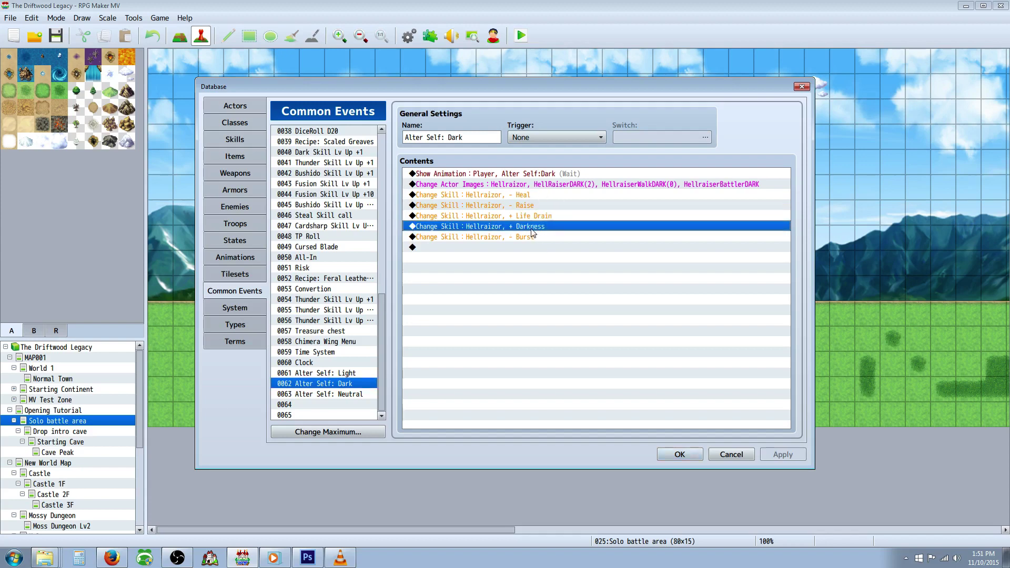
pyautogui.click(519, 216)
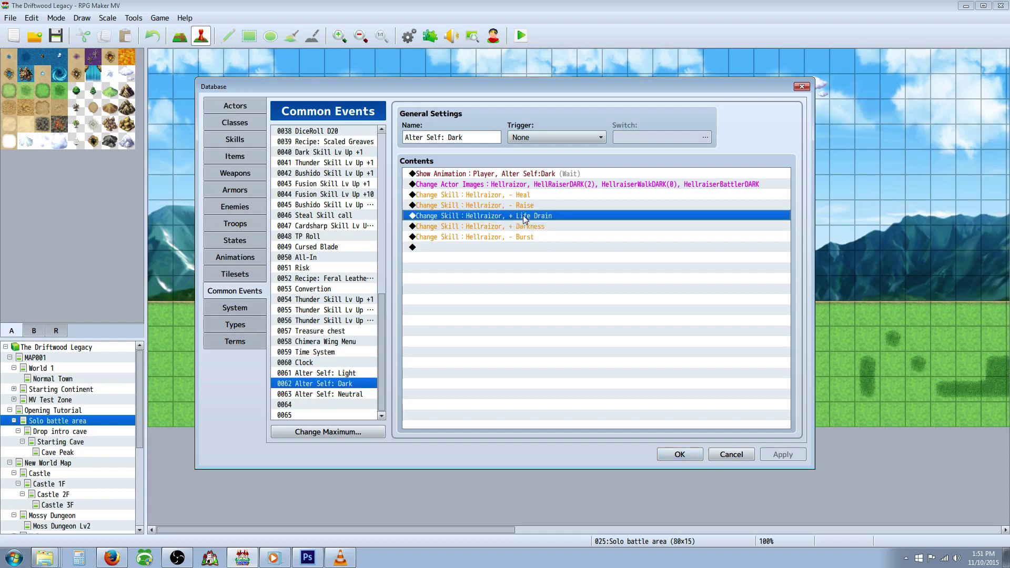
pyautogui.click(516, 237)
pyautogui.click(524, 195)
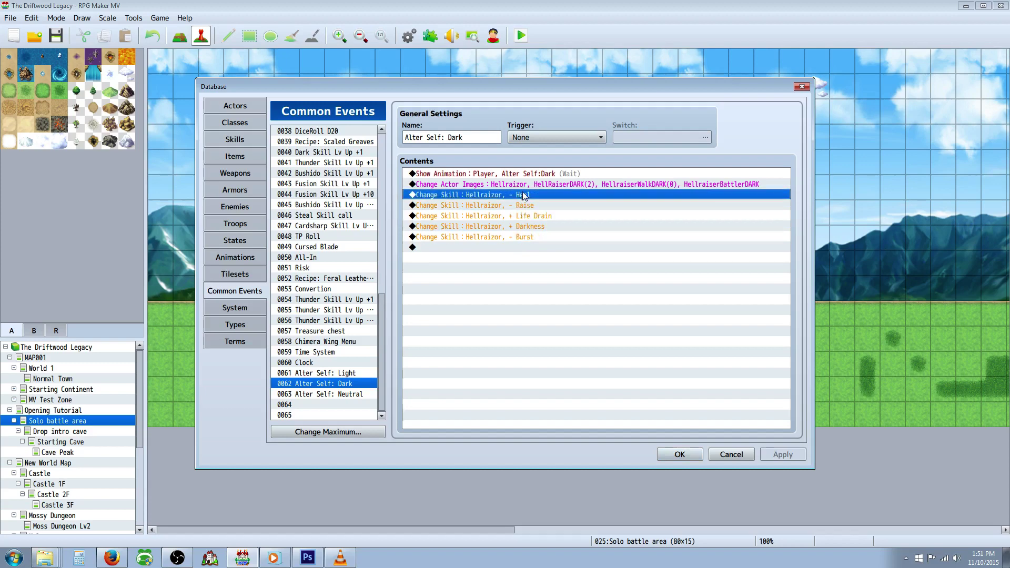
# Step: Open Alter Self: Neutral and inspect its -Heal, -Raise, -Life Drain, -Darkness and +Burst commands
pyautogui.click(365, 398)
pyautogui.click(522, 195)
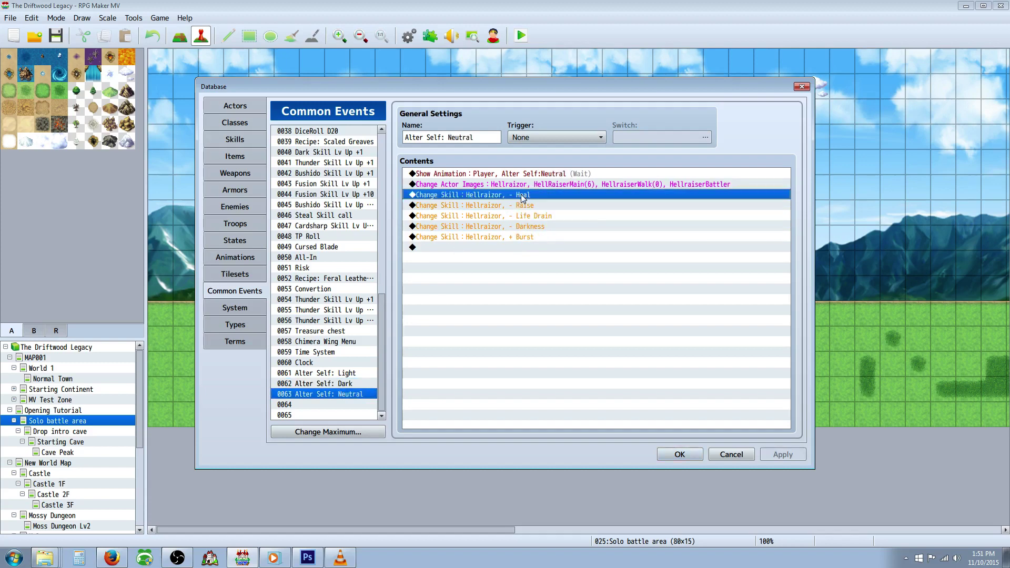
pyautogui.click(522, 205)
pyautogui.click(523, 216)
pyautogui.click(523, 227)
pyautogui.click(524, 236)
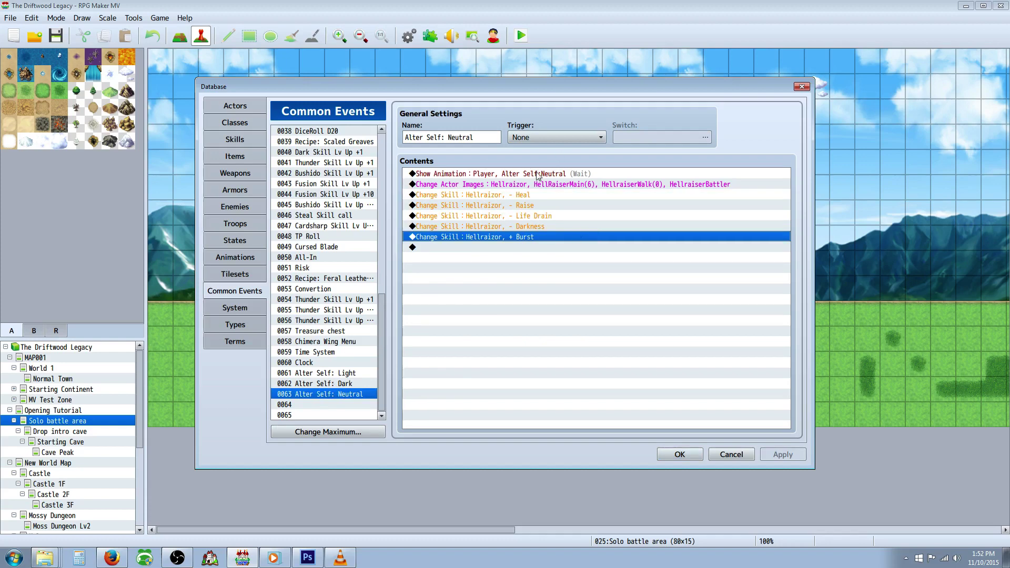
pyautogui.click(450, 136)
pyautogui.moveTo(483, 135); pyautogui.dragTo(467, 137)
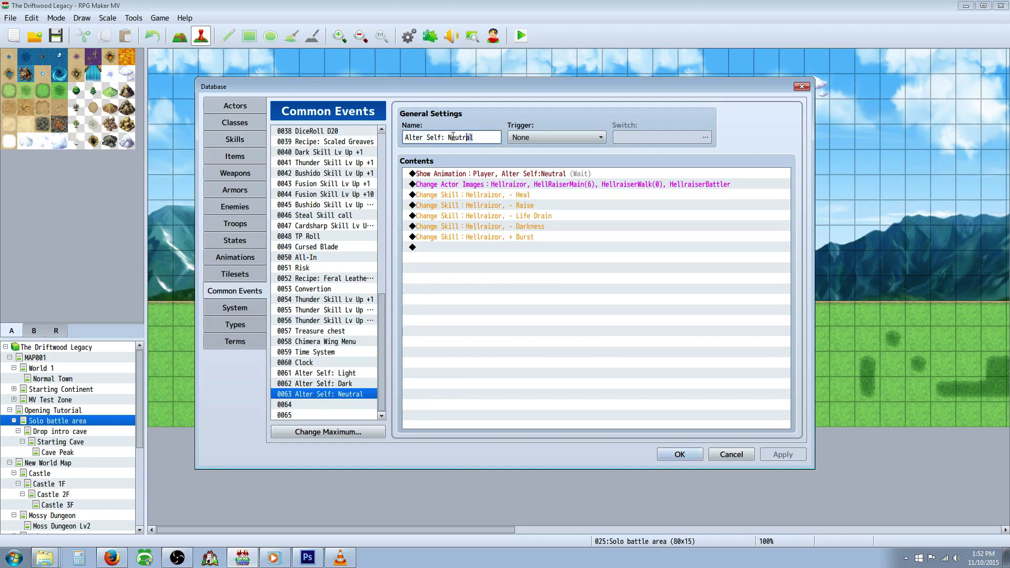
pyautogui.click(540, 227)
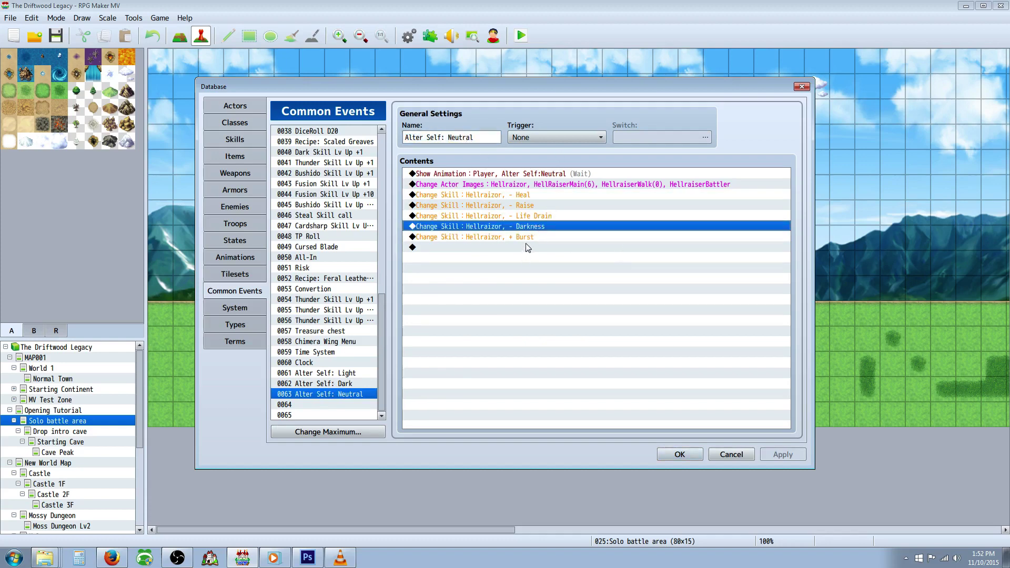
pyautogui.click(529, 238)
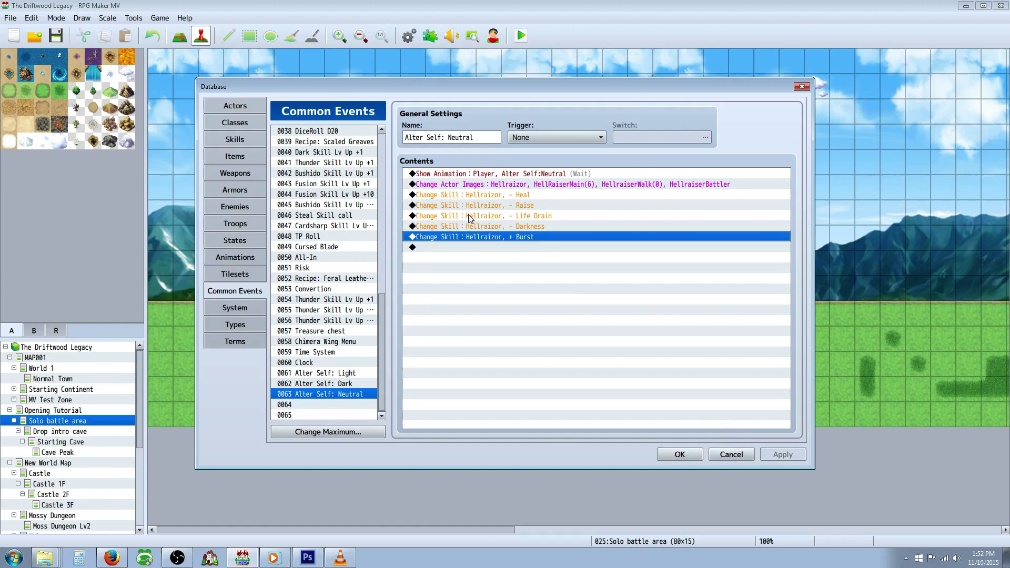
# Step: Step through events 0061, 0062 and 0063 again, ending on Alter Self: Neutral
pyautogui.click(330, 374)
pyautogui.click(331, 384)
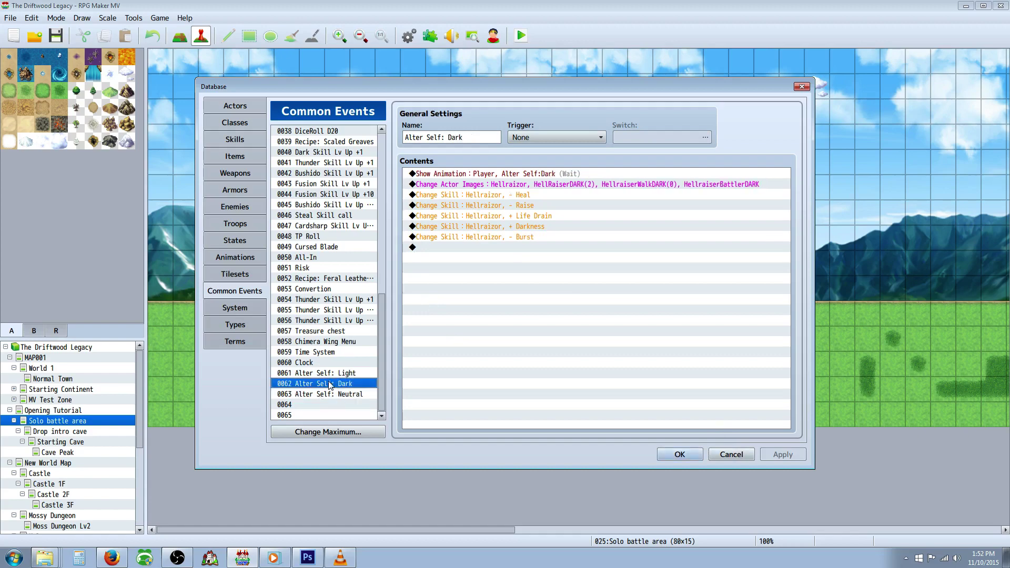
pyautogui.click(331, 394)
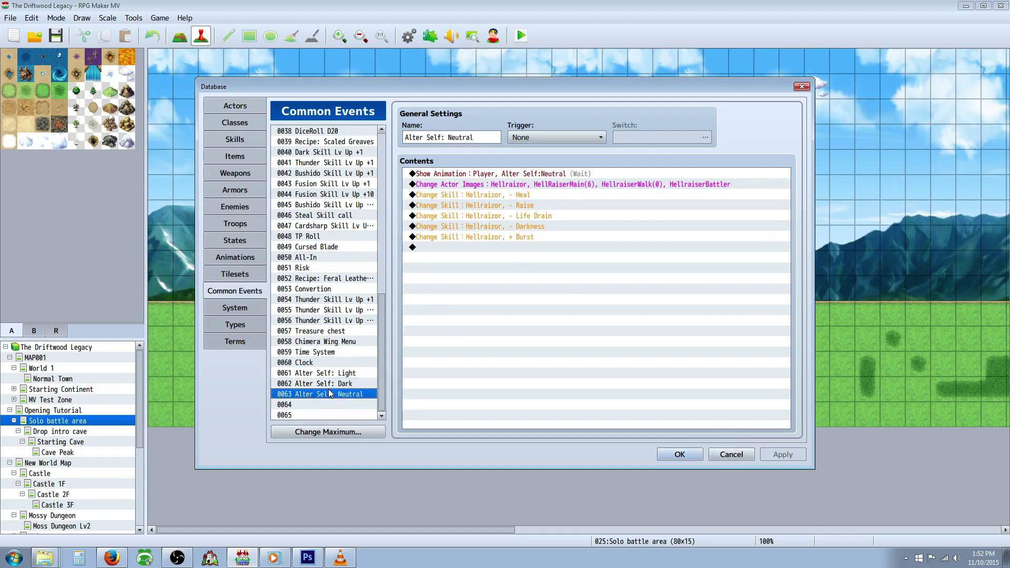
# Step: In the Skills database, browse skills 0234–0236 and settle on 0235 Alter Self: Dark
pyautogui.click(234, 139)
pyautogui.moveTo(383, 156); pyautogui.dragTo(356, 423)
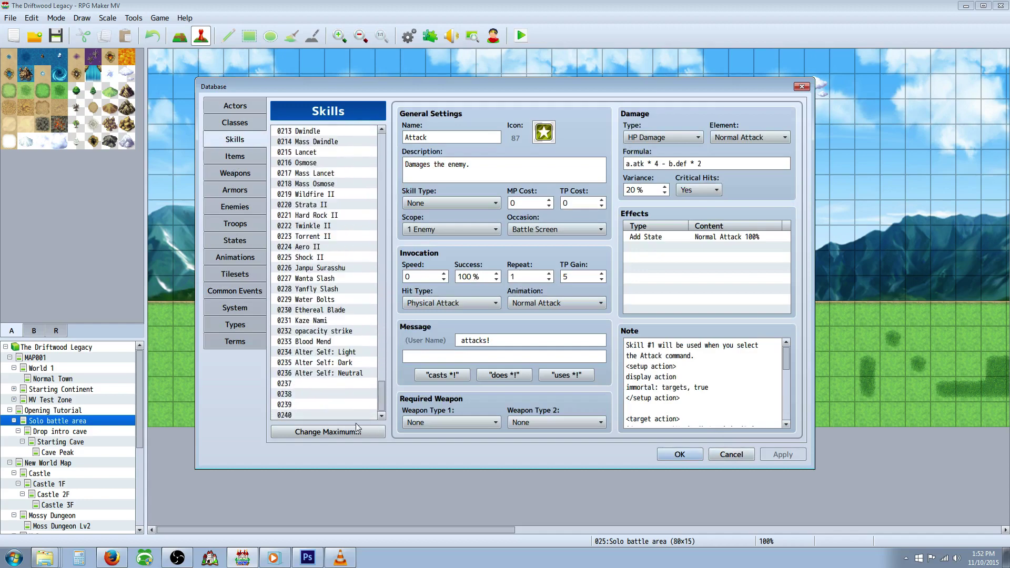
pyautogui.click(335, 356)
pyautogui.click(334, 363)
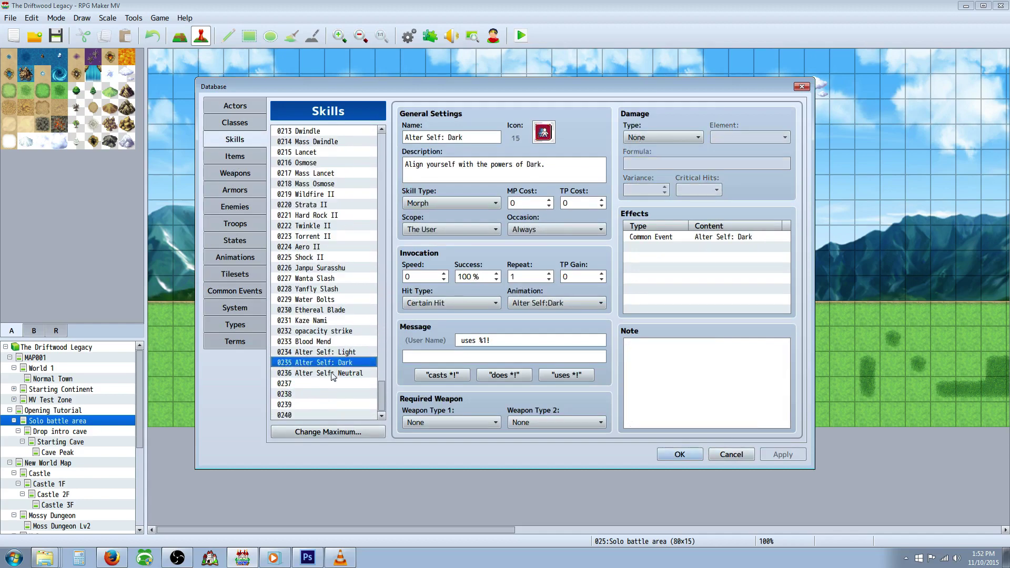
pyautogui.click(334, 373)
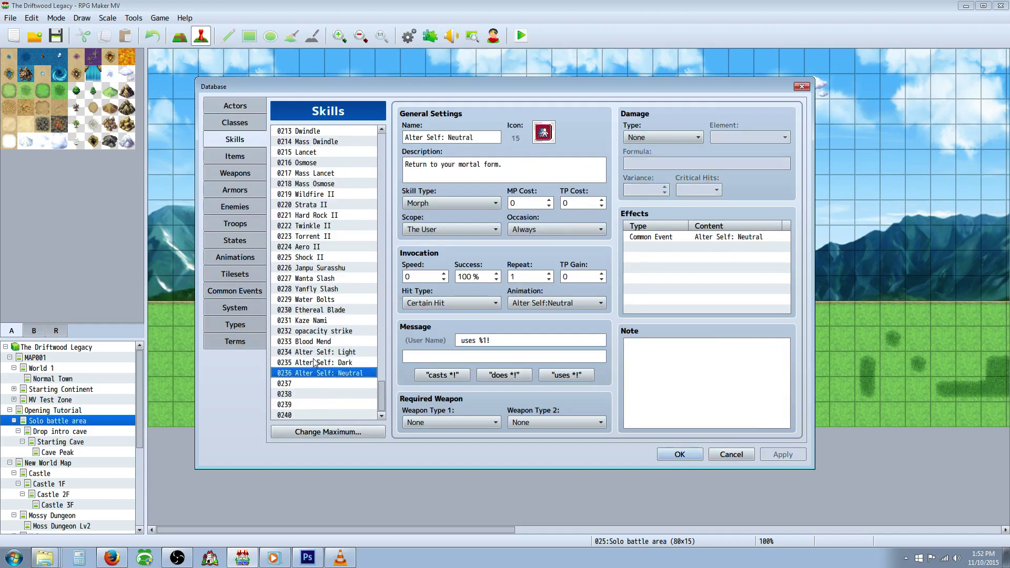
pyautogui.click(336, 352)
pyautogui.click(334, 363)
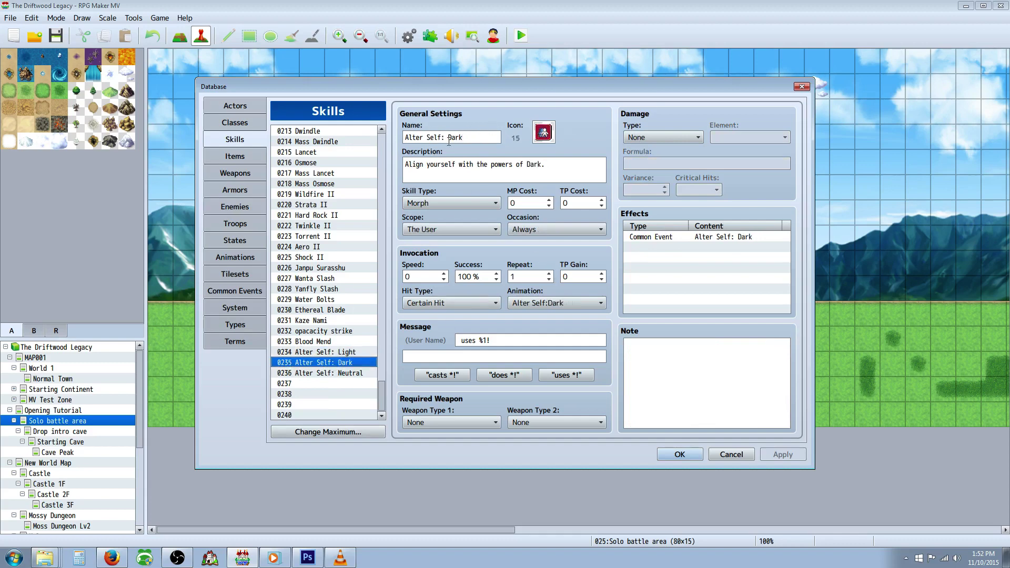
# Step: Highlight the Alter Self: Dark description text to review it
pyautogui.tripleClick(468, 170)
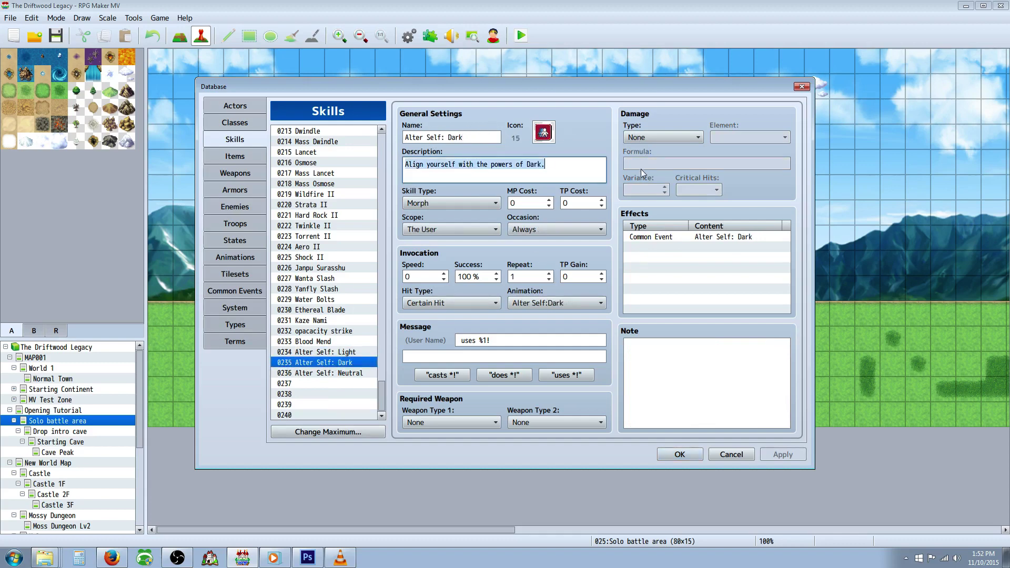
pyautogui.click(559, 166)
pyautogui.moveTo(545, 164); pyautogui.dragTo(404, 164)
pyautogui.click(421, 167)
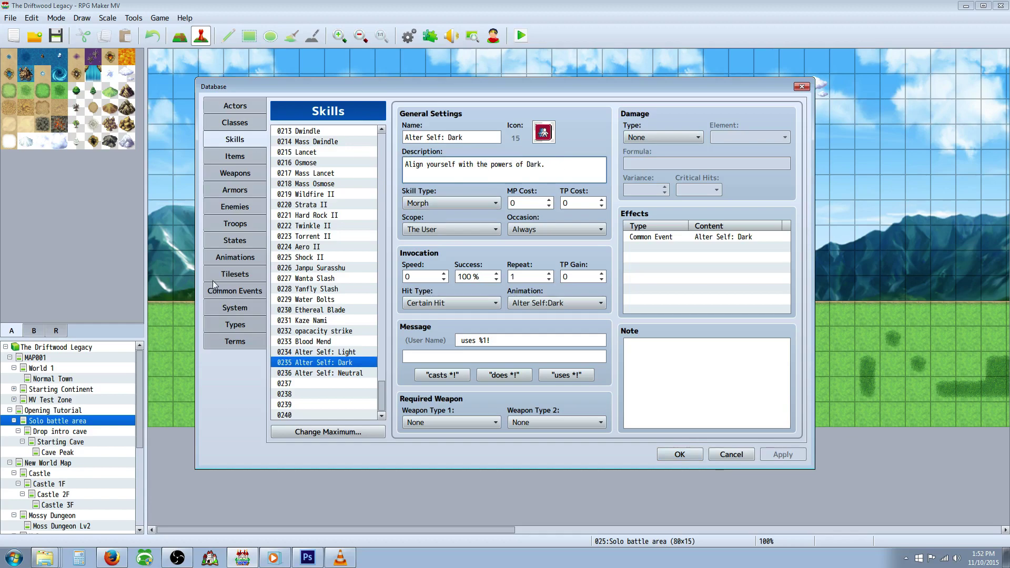
pyautogui.click(240, 326)
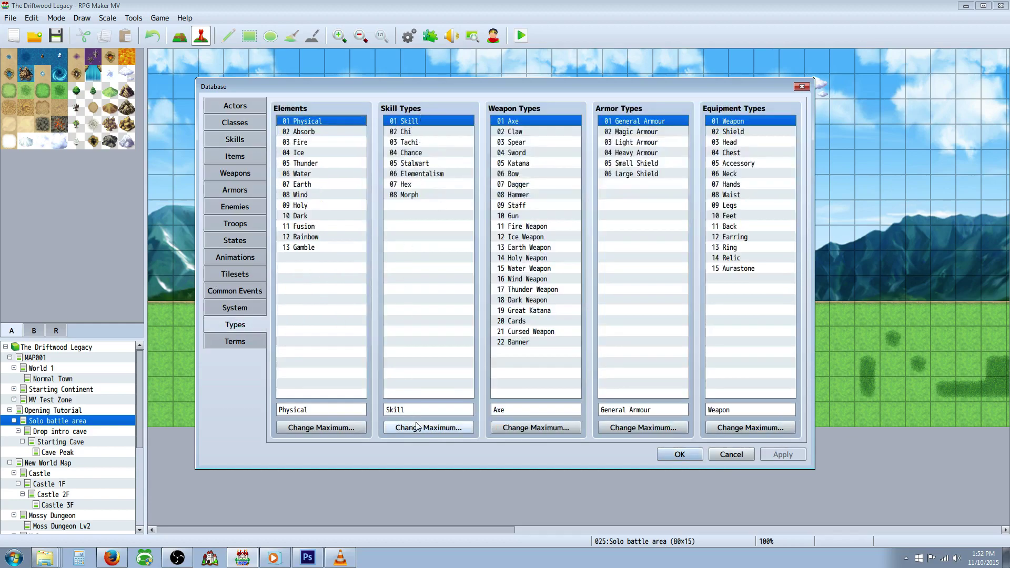
pyautogui.click(431, 195)
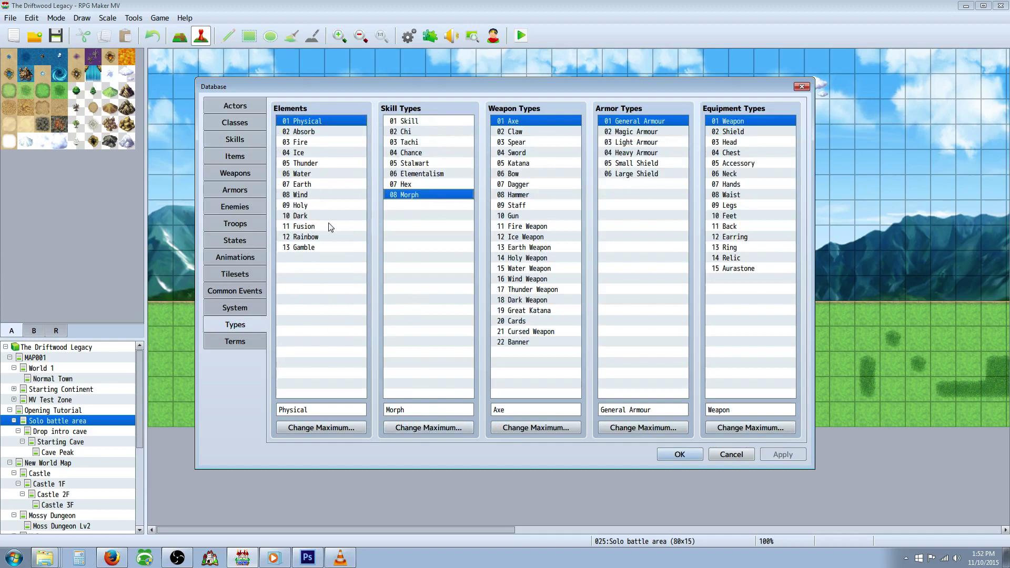
pyautogui.click(235, 139)
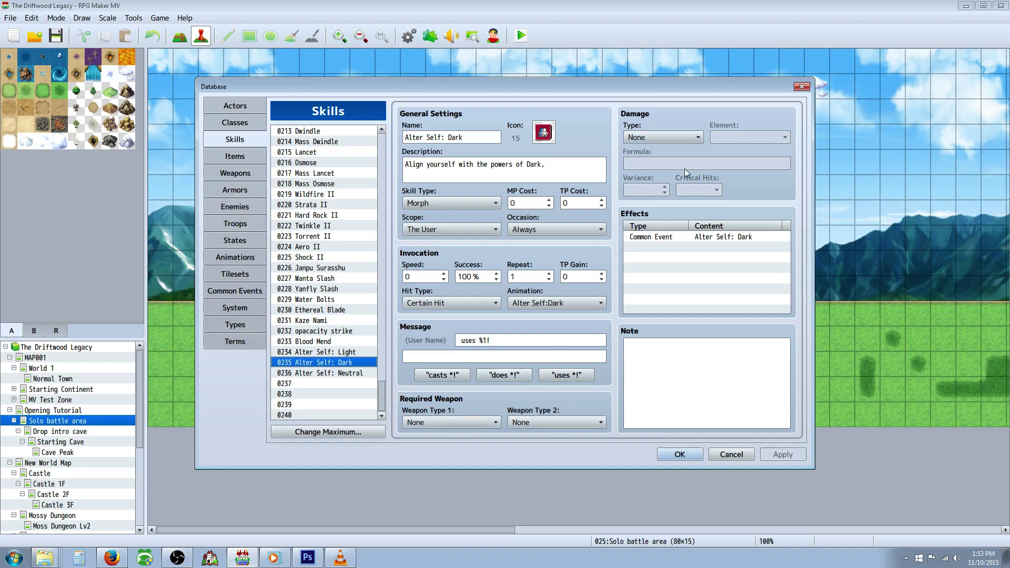
# Step: Add an Other effect to Alter Self: Dark calling the Alter Self: Dark common event
pyautogui.rightClick(652, 248)
pyautogui.click(674, 256)
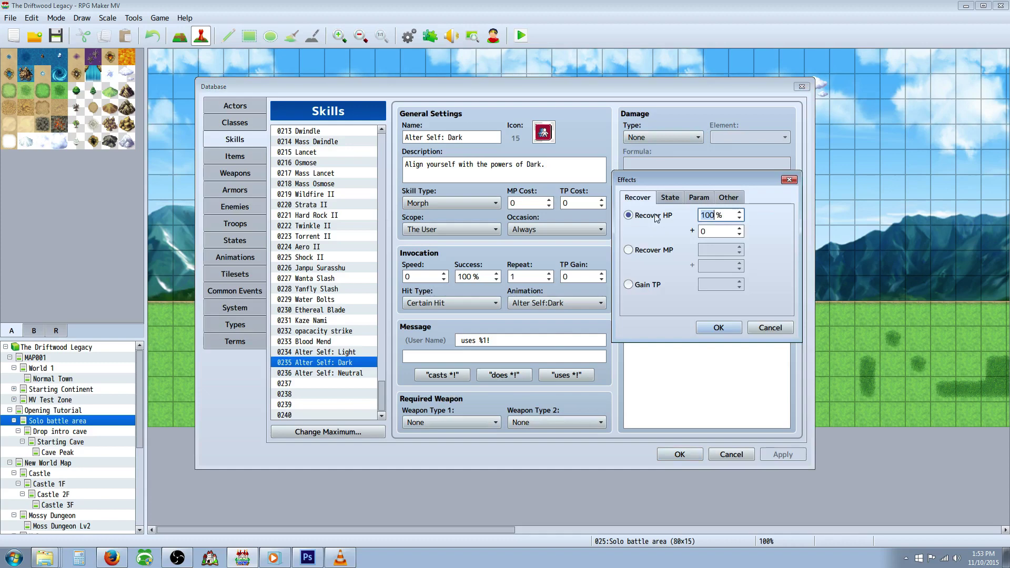
pyautogui.click(729, 197)
pyautogui.click(653, 292)
pyautogui.click(737, 290)
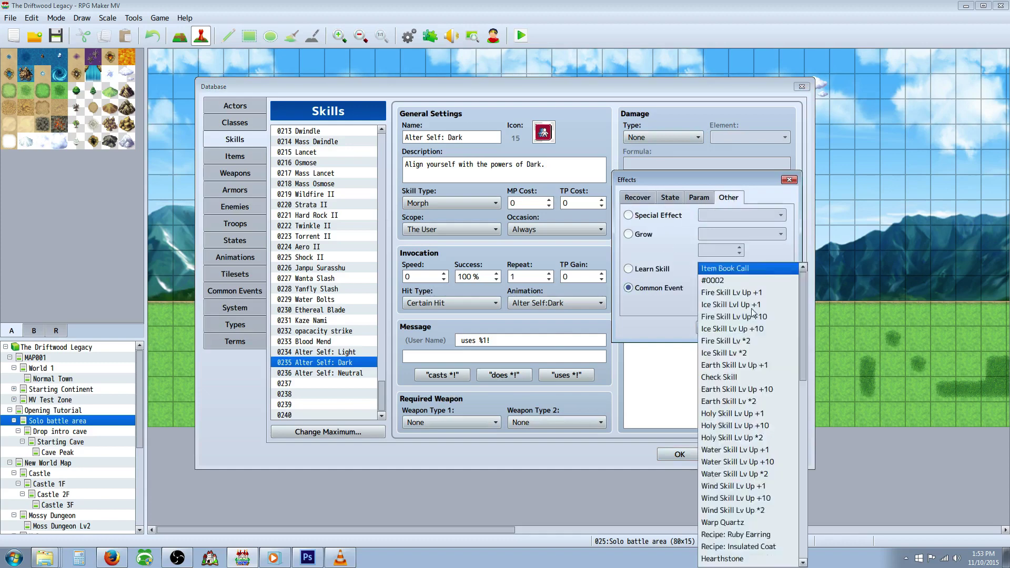
pyautogui.scroll(-1, 747, 368)
pyautogui.click(637, 299)
pyautogui.click(719, 327)
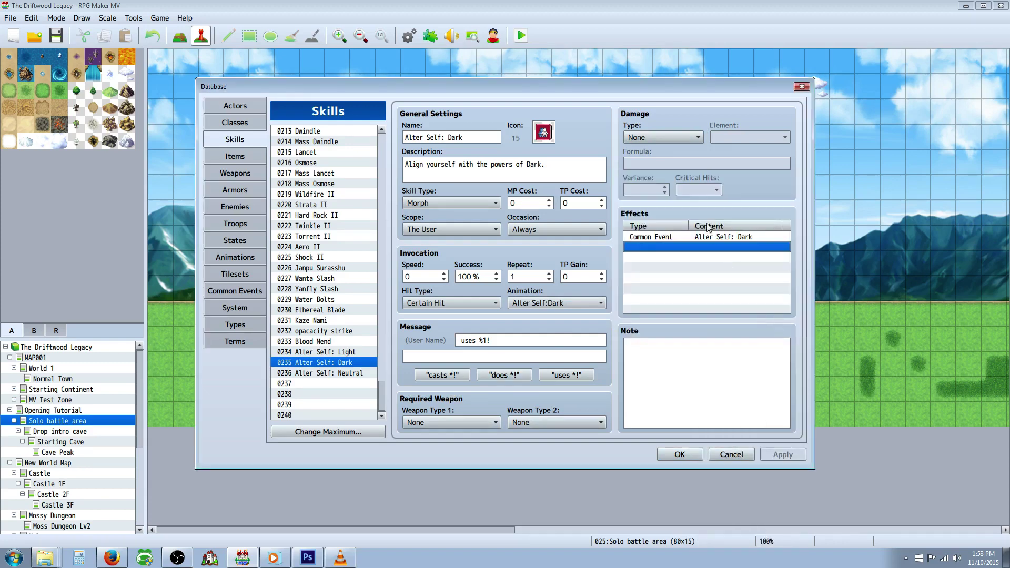
# Step: Check the skill name and new effect, then view the Neutral, Dark and Light skills
pyautogui.click(453, 140)
pyautogui.moveTo(463, 138); pyautogui.dragTo(391, 137)
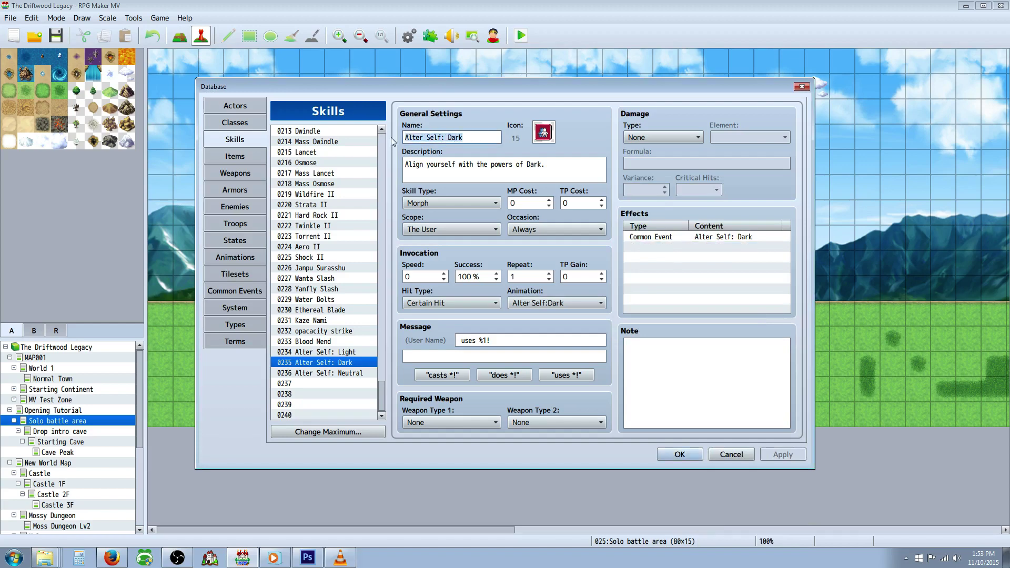
pyautogui.click(724, 237)
pyautogui.click(353, 373)
pyautogui.click(352, 363)
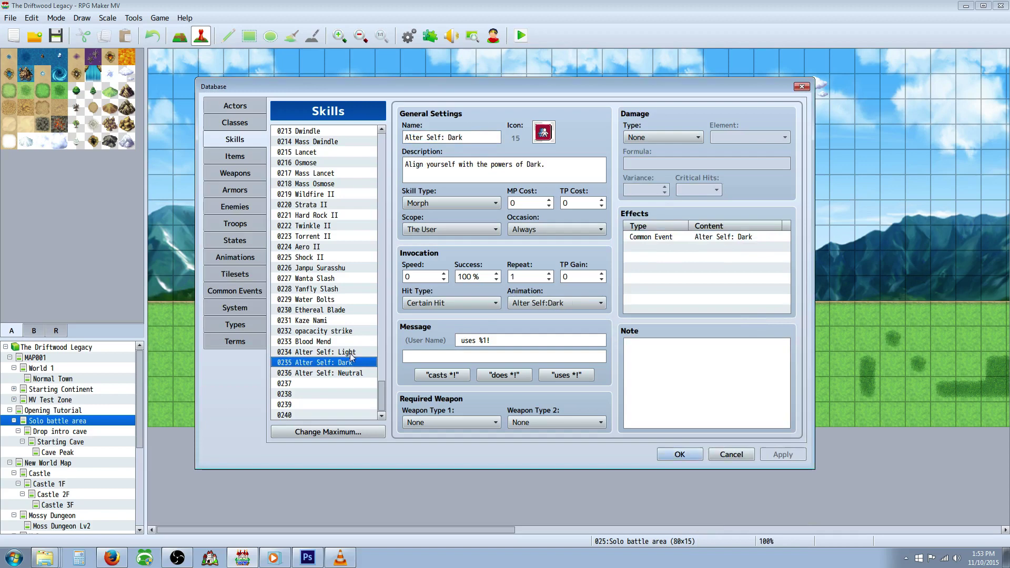
pyautogui.click(353, 352)
# Step: Show the 0023 Astralmancer class and review its Alter Self: Light, Dark and Neutral skills
pyautogui.click(243, 119)
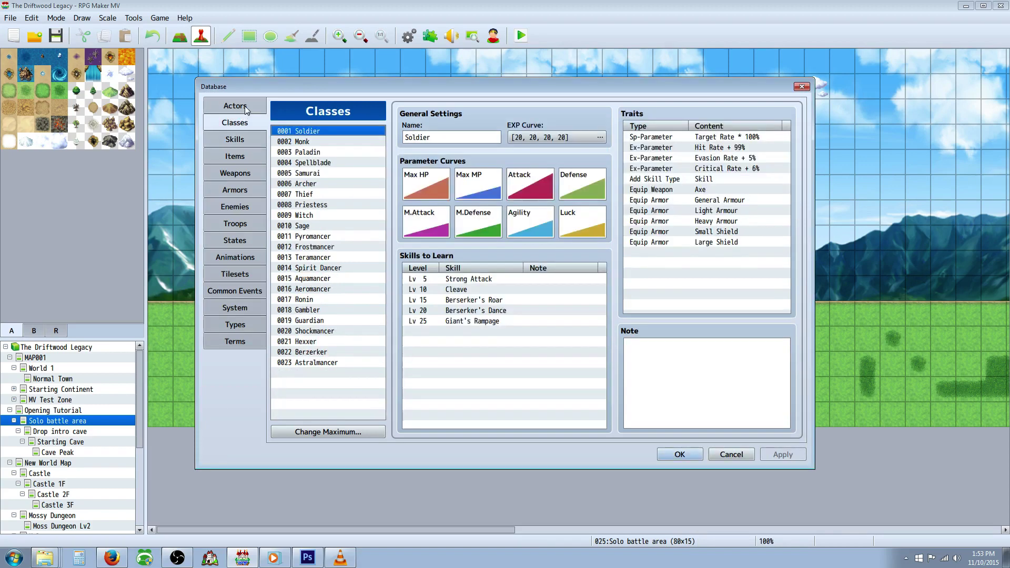
pyautogui.click(327, 362)
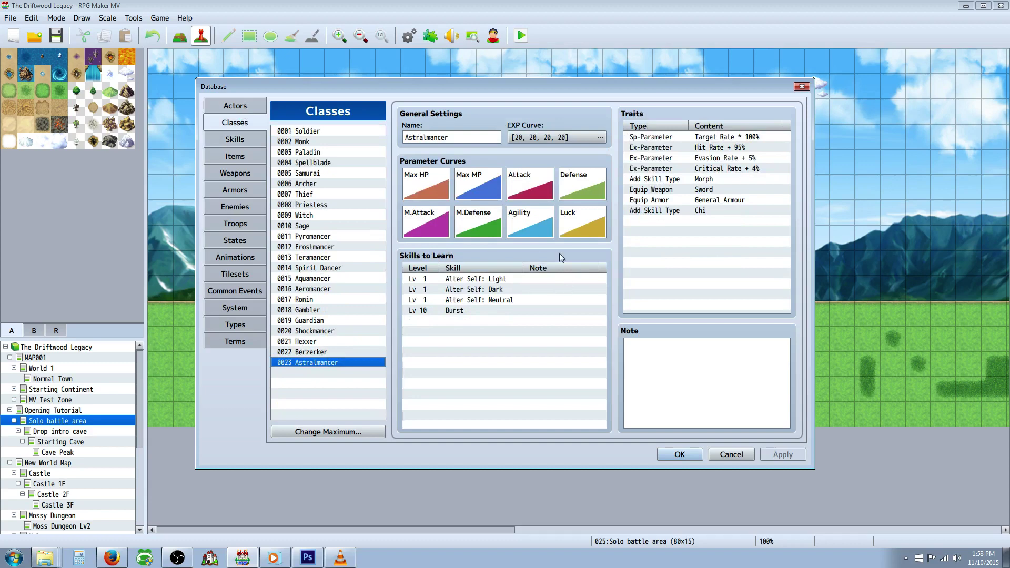
pyautogui.click(497, 280)
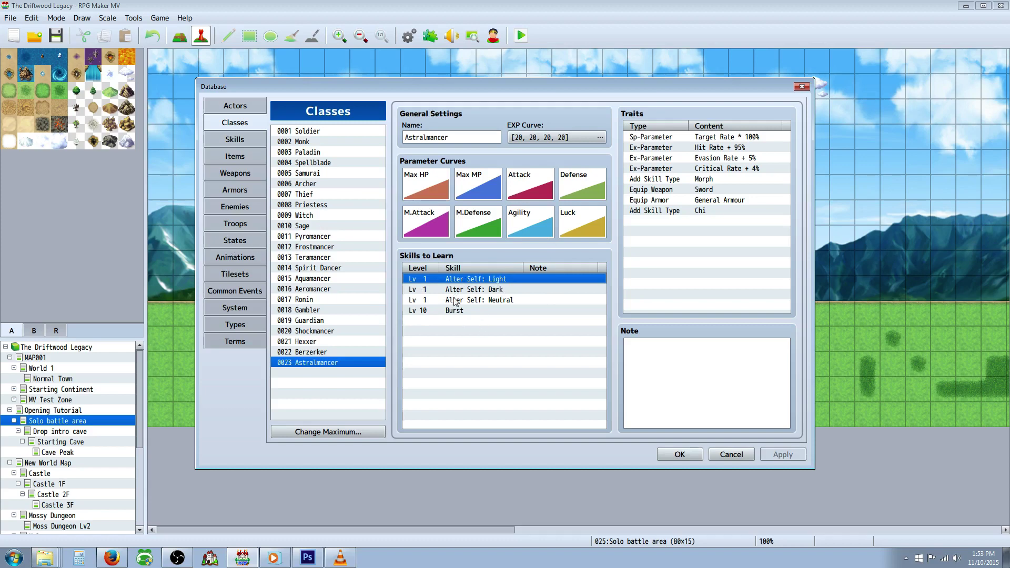
pyautogui.click(500, 289)
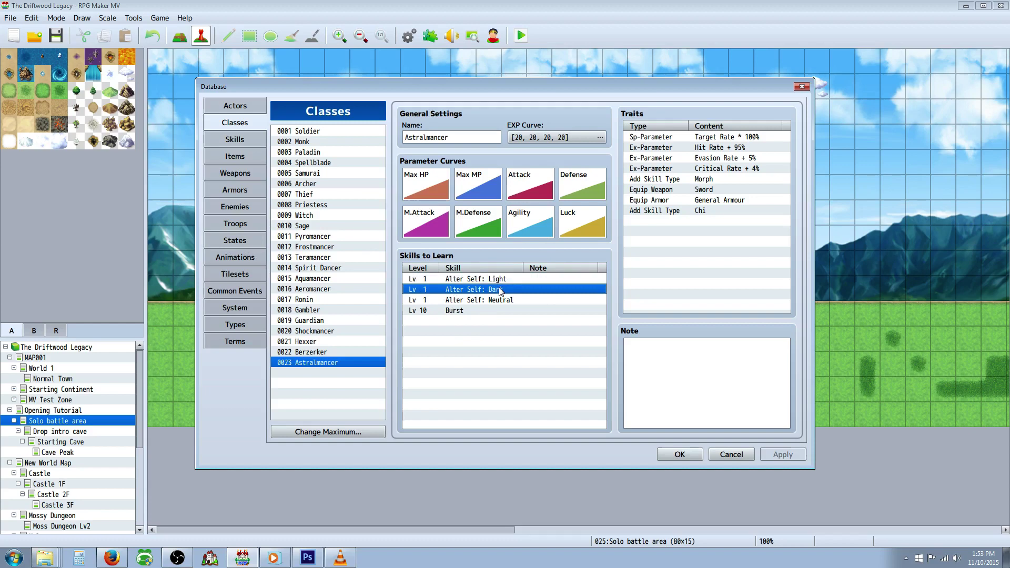
pyautogui.click(501, 299)
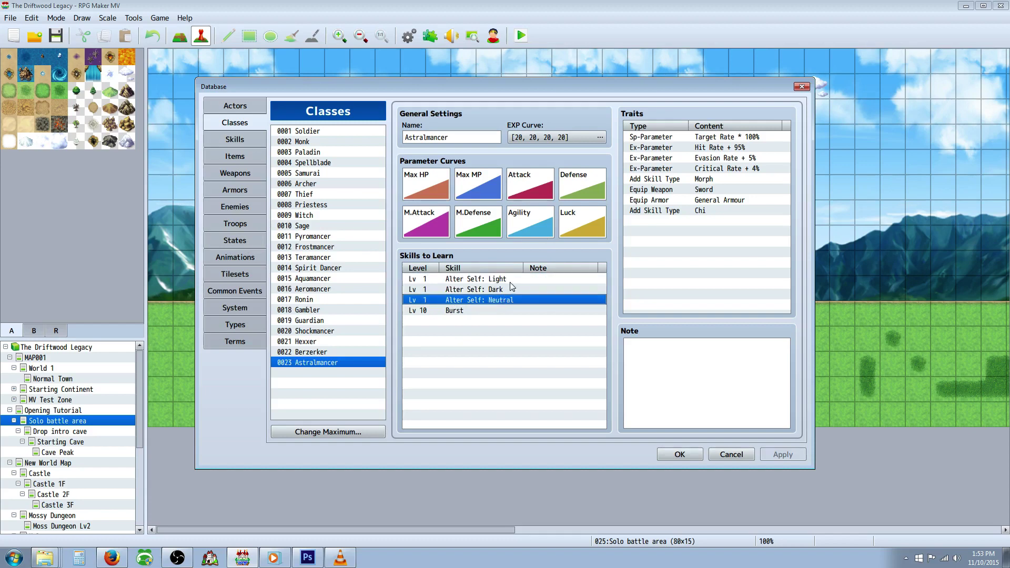
pyautogui.click(504, 280)
pyautogui.click(499, 289)
pyautogui.click(499, 300)
# Step: Inspect the Astralmancer's Add Skill Type Chi and Morph traits and their edit options
pyautogui.click(665, 220)
pyautogui.click(666, 210)
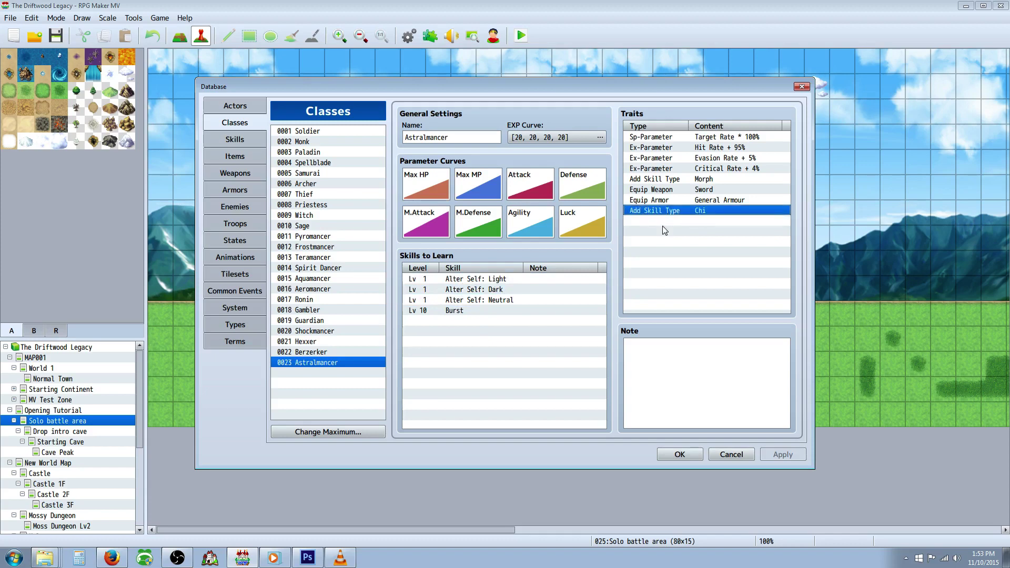
pyautogui.click(673, 179)
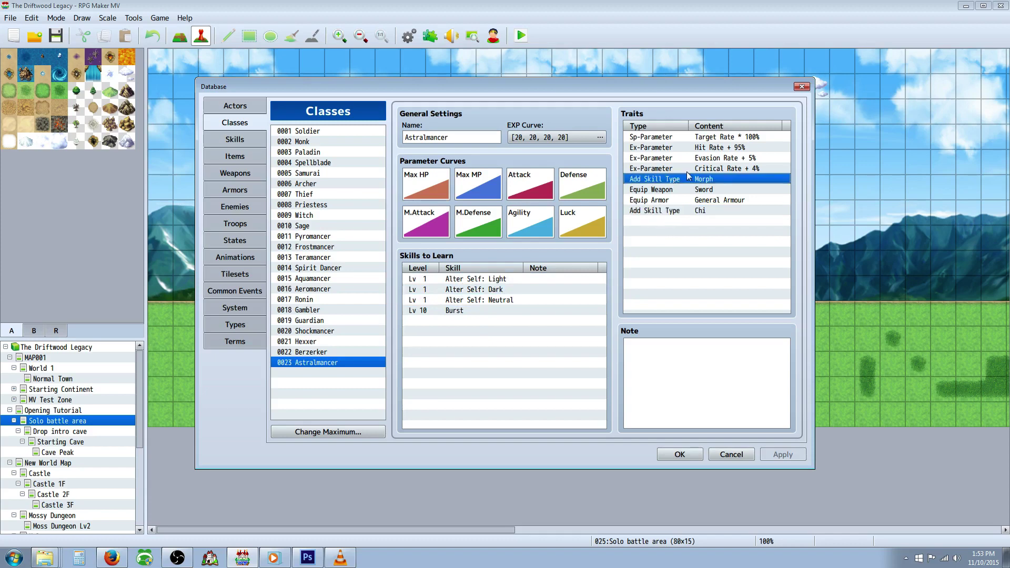
pyautogui.rightClick(674, 183)
pyautogui.click(655, 224)
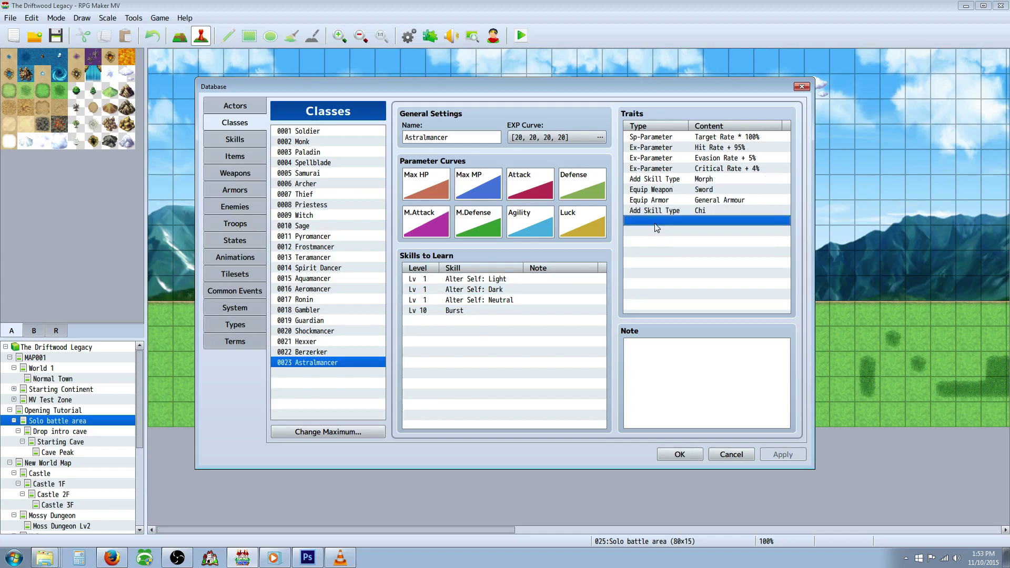
pyautogui.rightClick(655, 223)
# Step: Draft a new Add Skill Type Morph trait on the Skill tab, then discard it
pyautogui.click(671, 230)
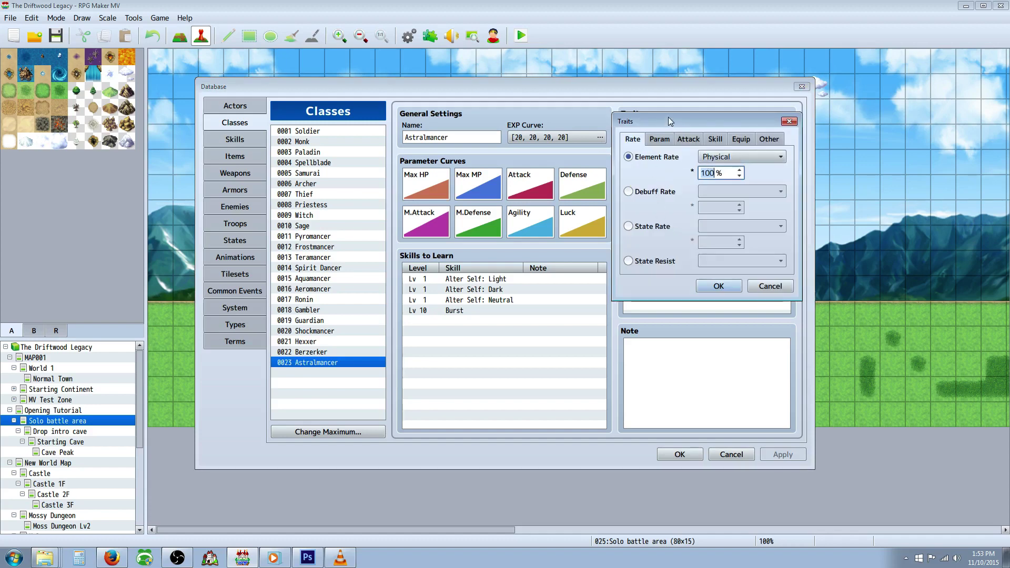
pyautogui.click(743, 158)
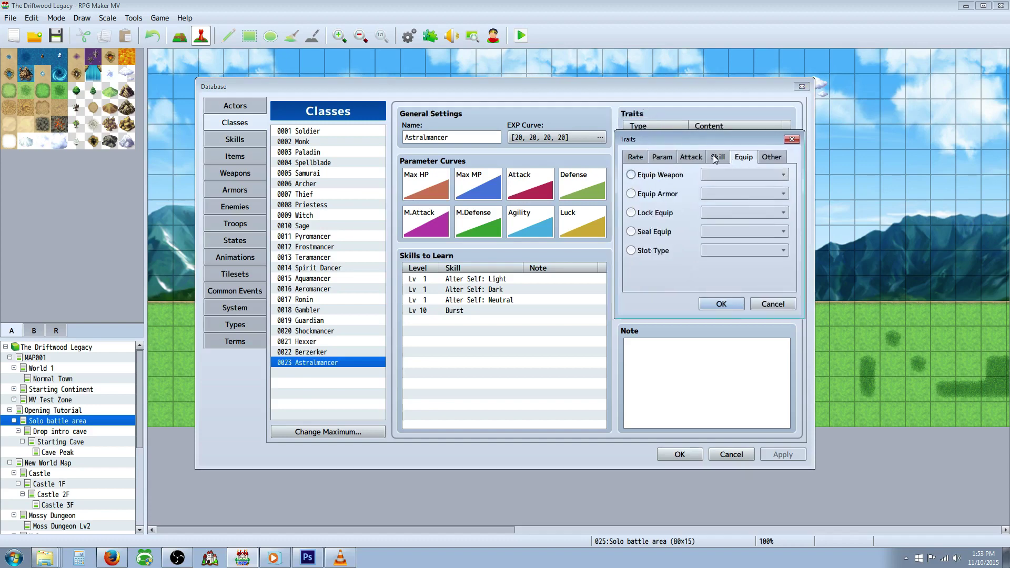
pyautogui.click(717, 158)
pyautogui.click(664, 176)
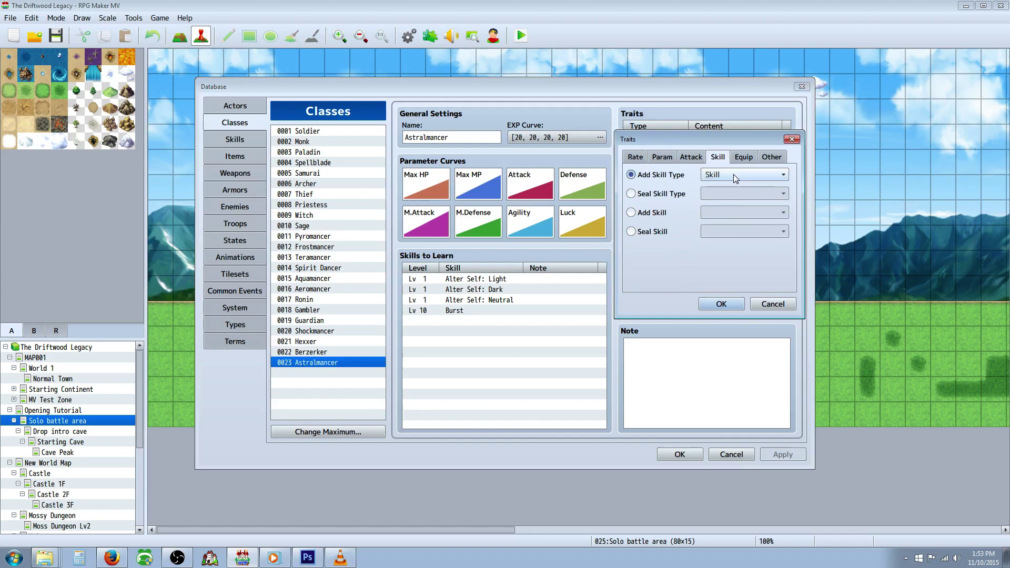
pyautogui.click(734, 175)
pyautogui.click(740, 273)
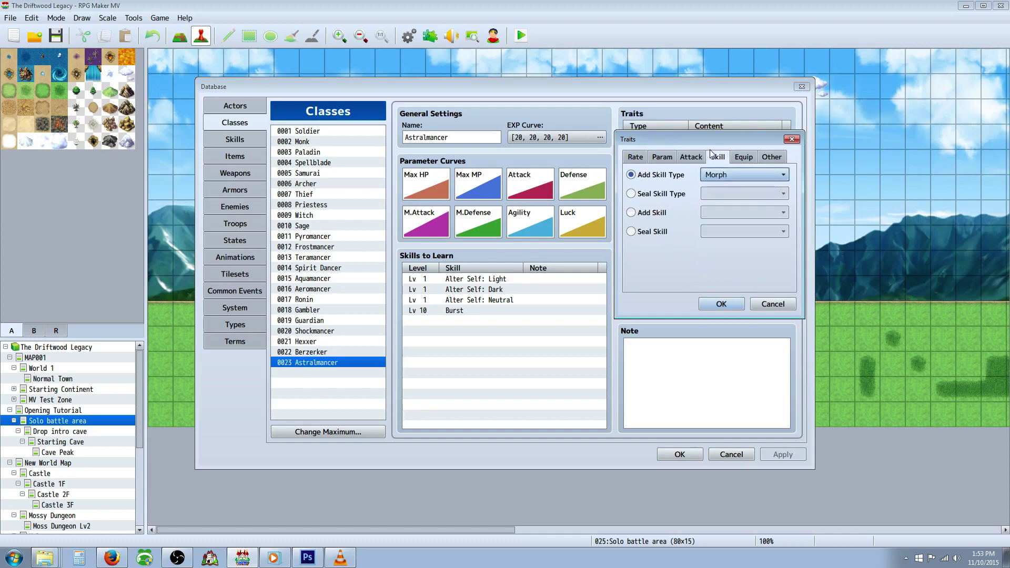
pyautogui.click(756, 302)
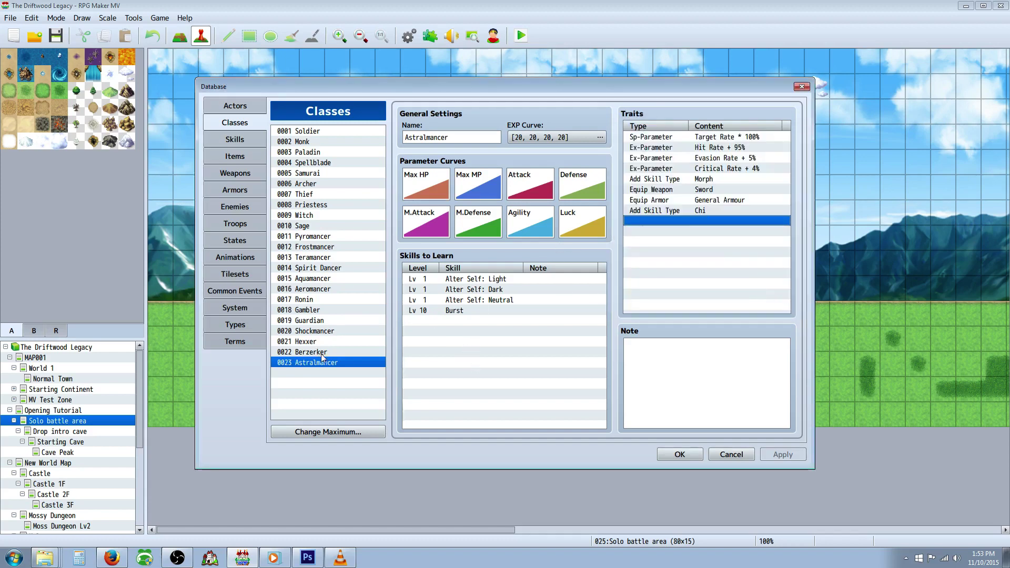
pyautogui.click(680, 456)
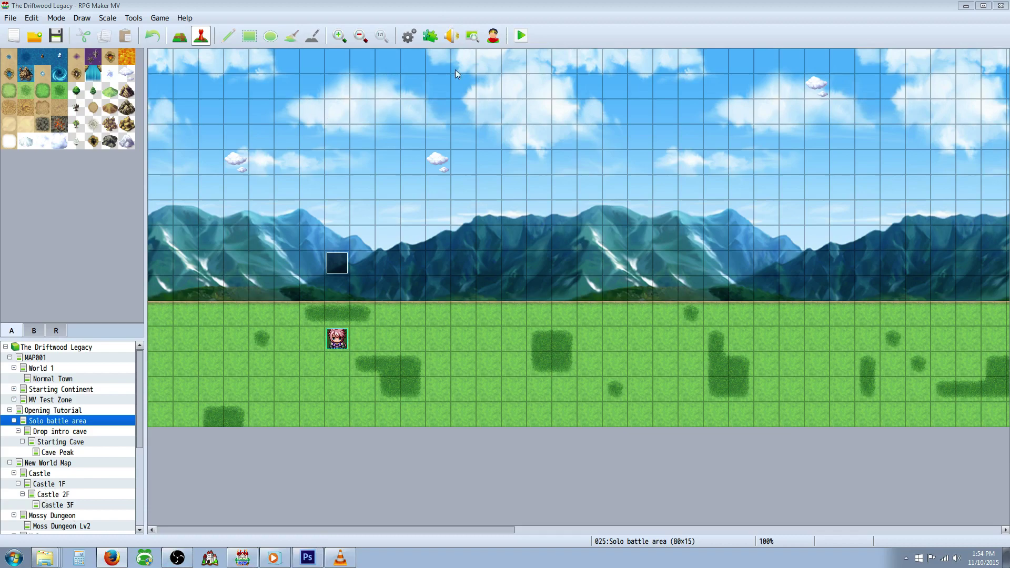
# Step: Inspect the Change Actor Images command in the Alter Self: Neutral common event, then return to Photoshop
pyautogui.click(413, 35)
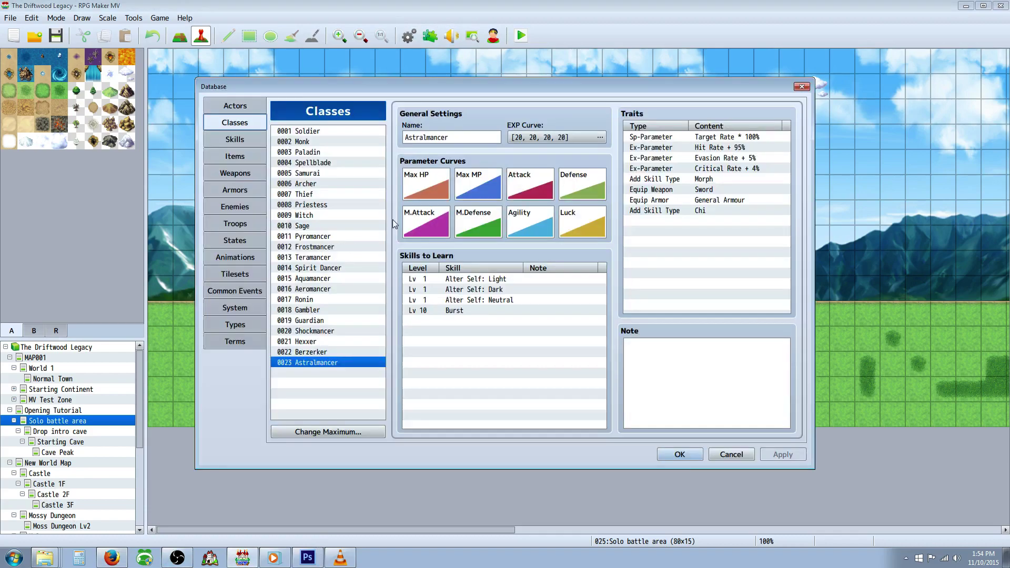
pyautogui.click(253, 292)
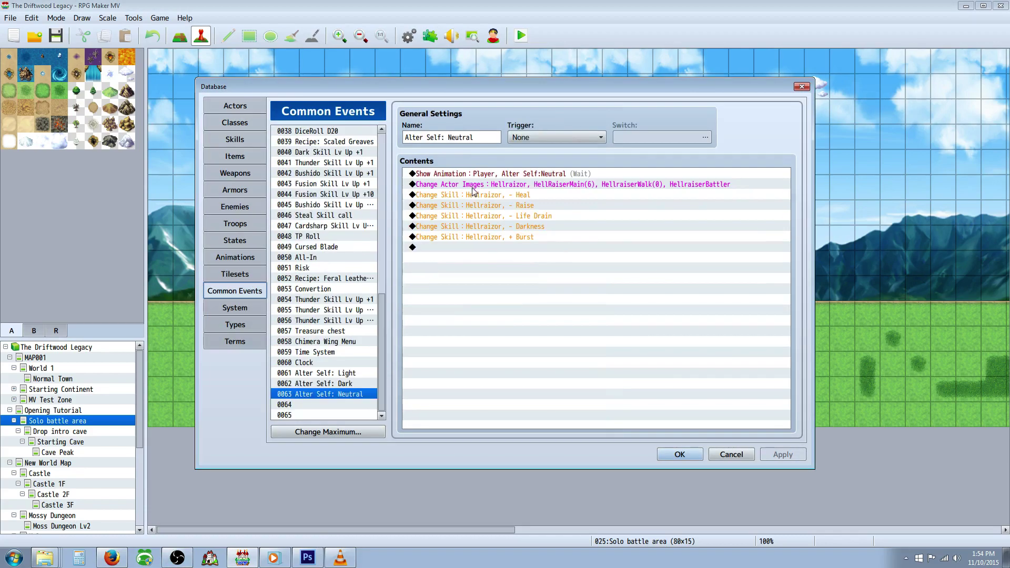
pyautogui.click(473, 187)
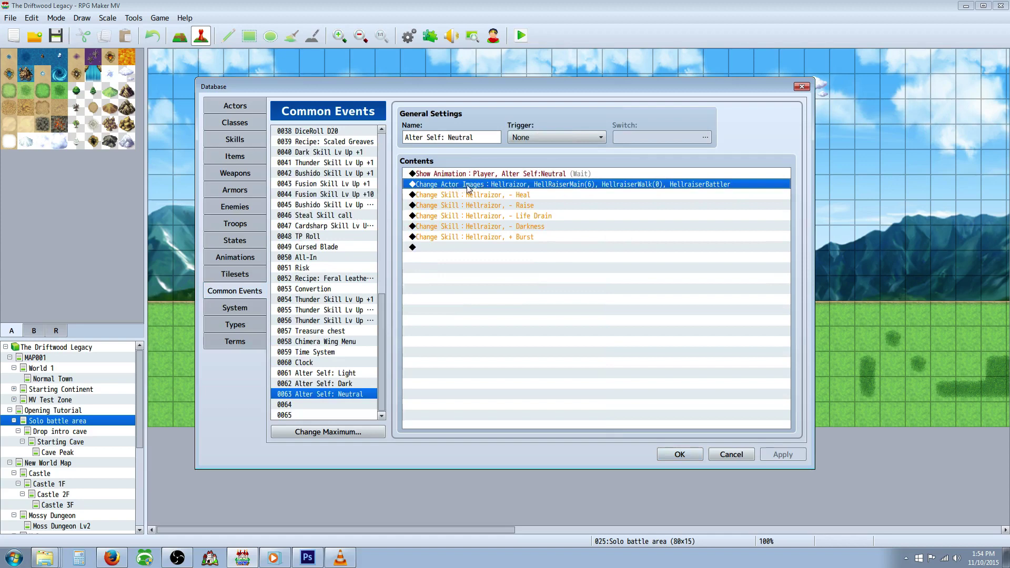
pyautogui.click(466, 195)
pyautogui.click(467, 187)
pyautogui.click(309, 558)
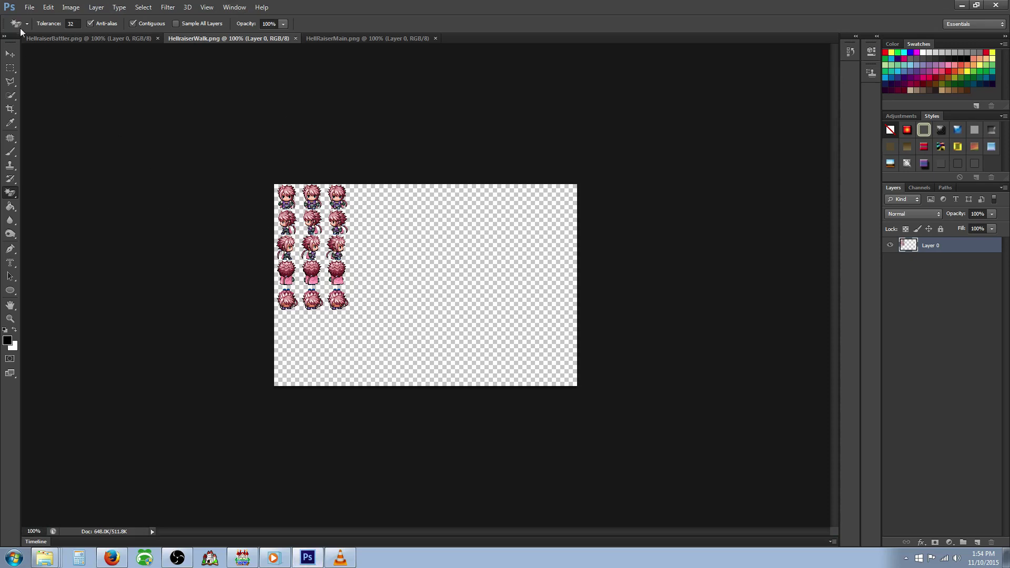
# Step: Browse the faces, characters and sv_actors folders in the Open dialog, then cancel
pyautogui.click(30, 7)
pyautogui.click(40, 32)
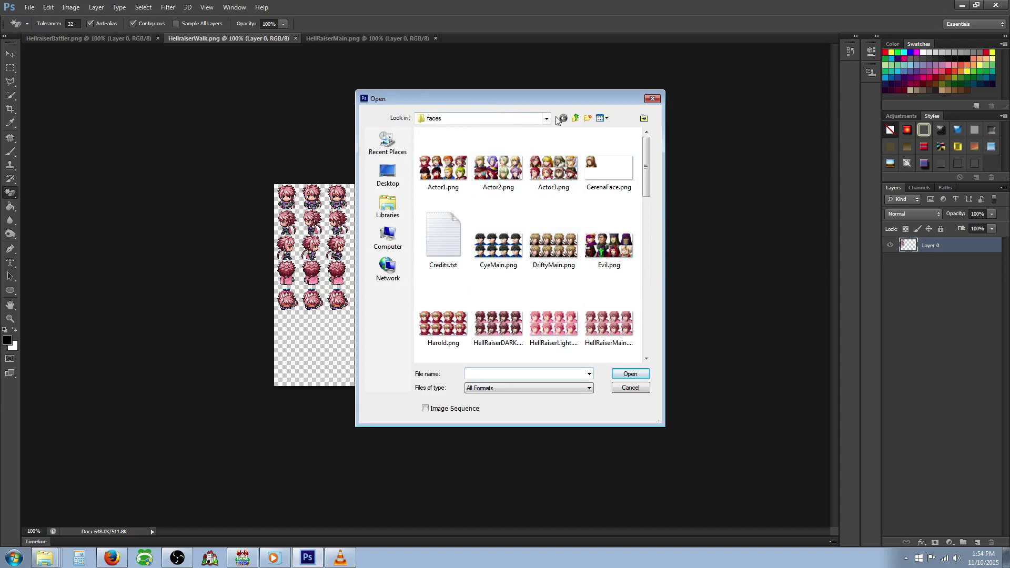
pyautogui.click(575, 118)
pyautogui.doubleClick(453, 176)
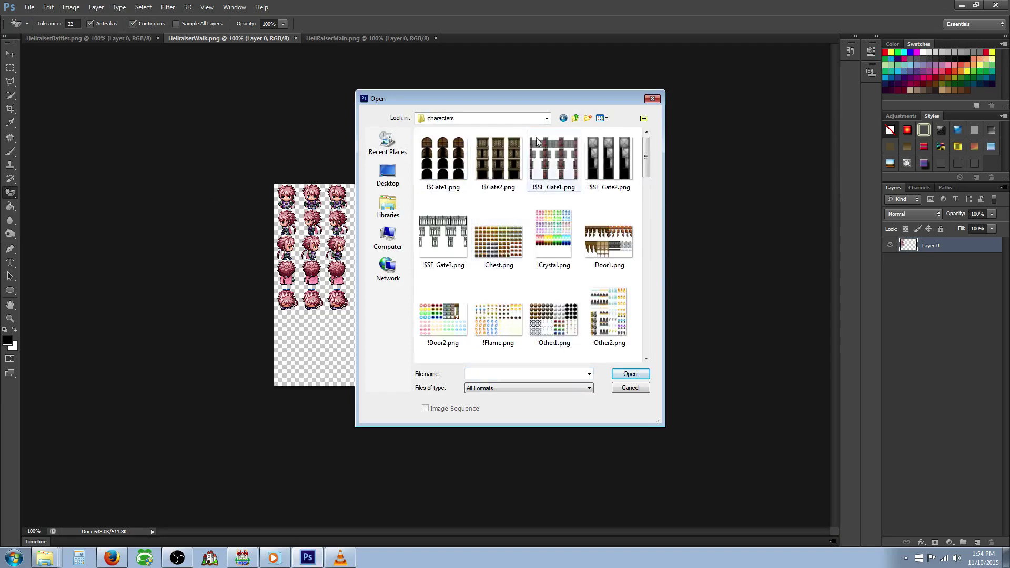
pyautogui.click(576, 118)
pyautogui.doubleClick(469, 237)
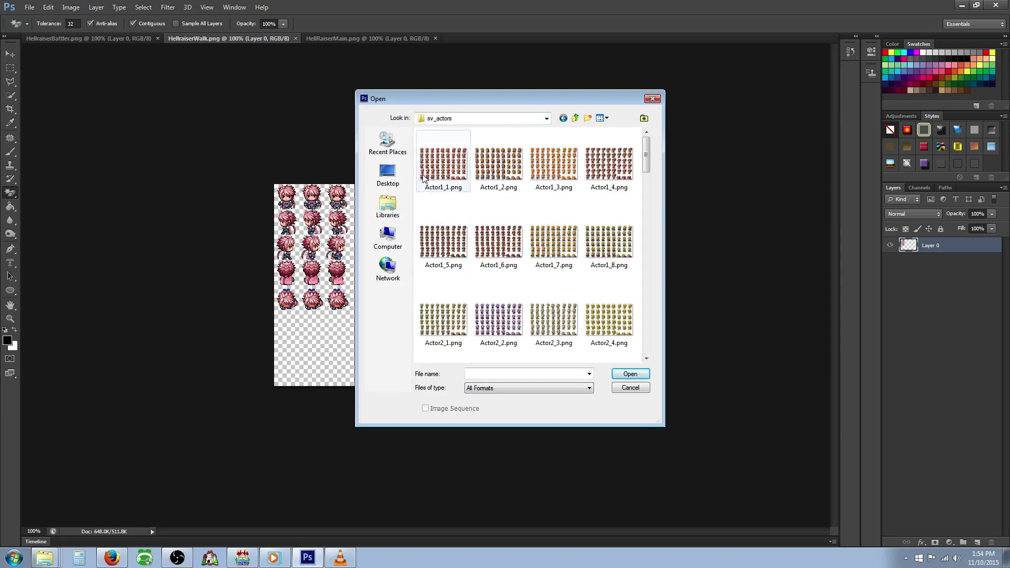
pyautogui.click(637, 388)
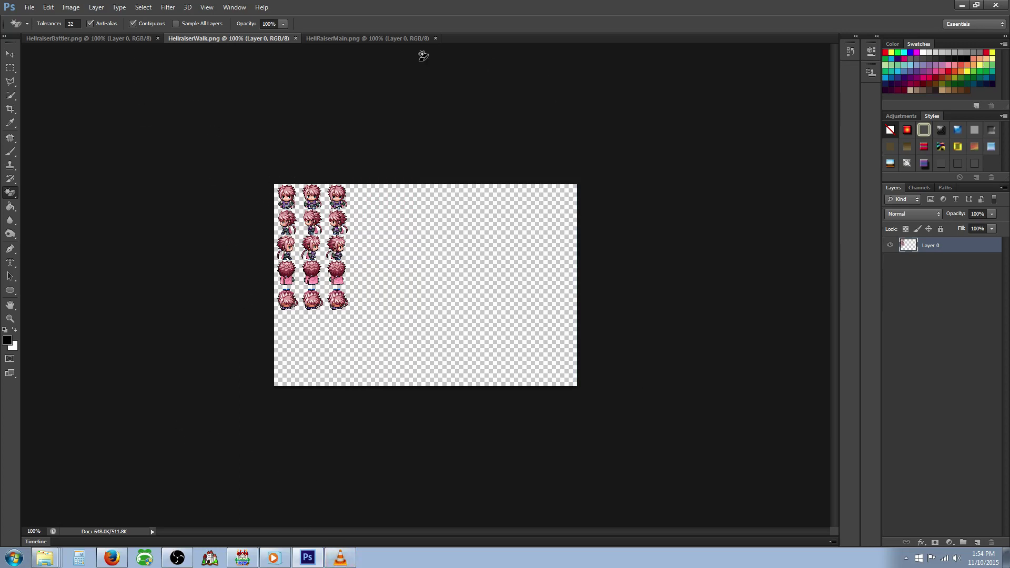
pyautogui.click(168, 7)
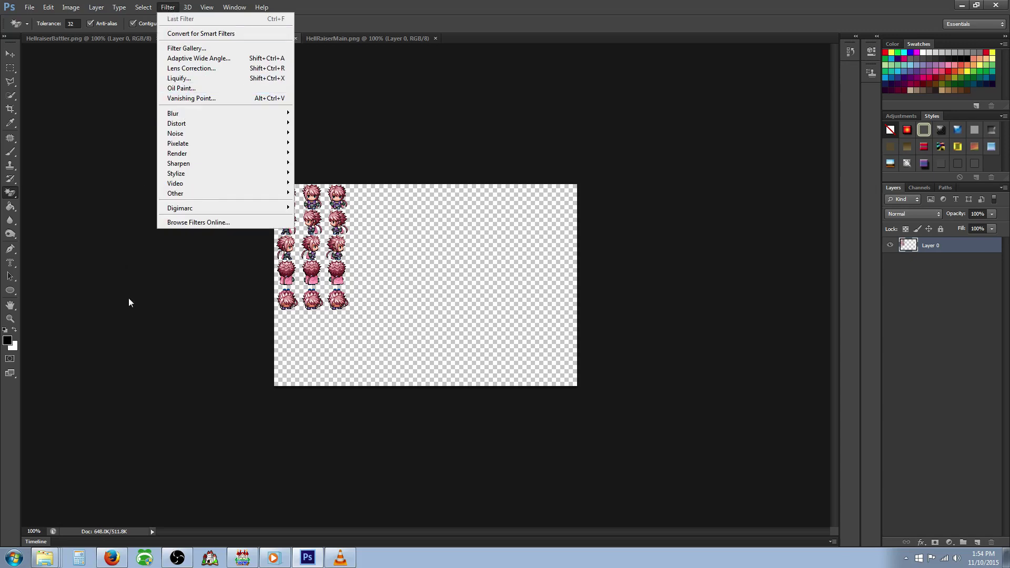
# Step: Dismiss the Filter menu without applying any filter to HellraiserWalk
pyautogui.click(228, 456)
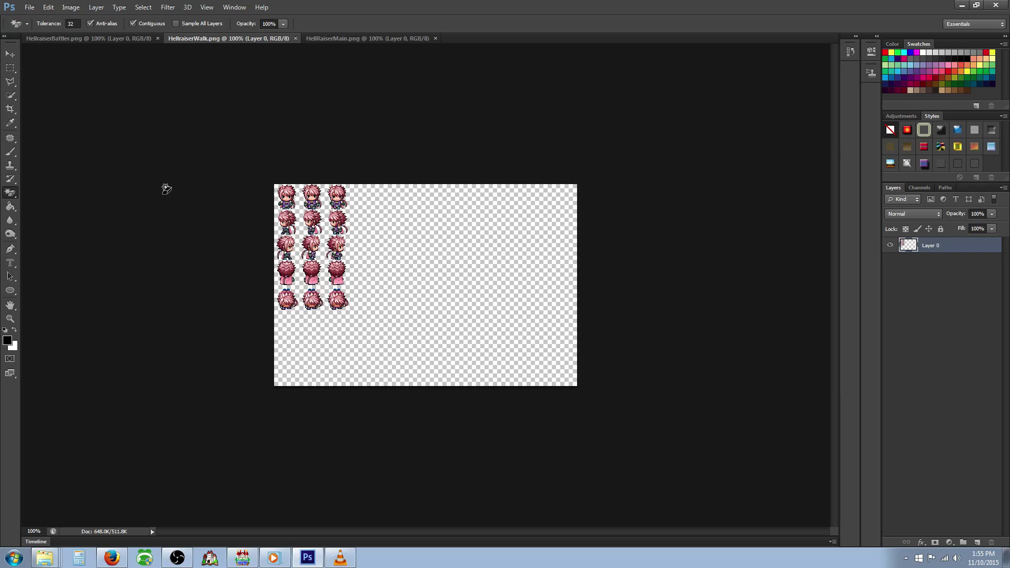
# Step: Open the Filter Gallery on the walk sheet and preview Note Paper and Chrome sketch effects
pyautogui.click(168, 8)
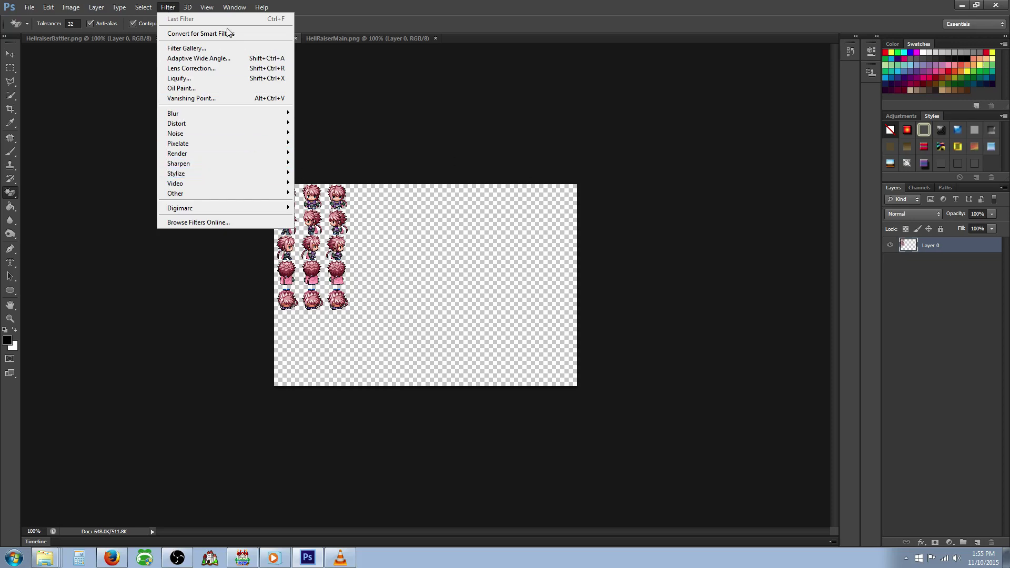
pyautogui.click(168, 8)
pyautogui.click(169, 7)
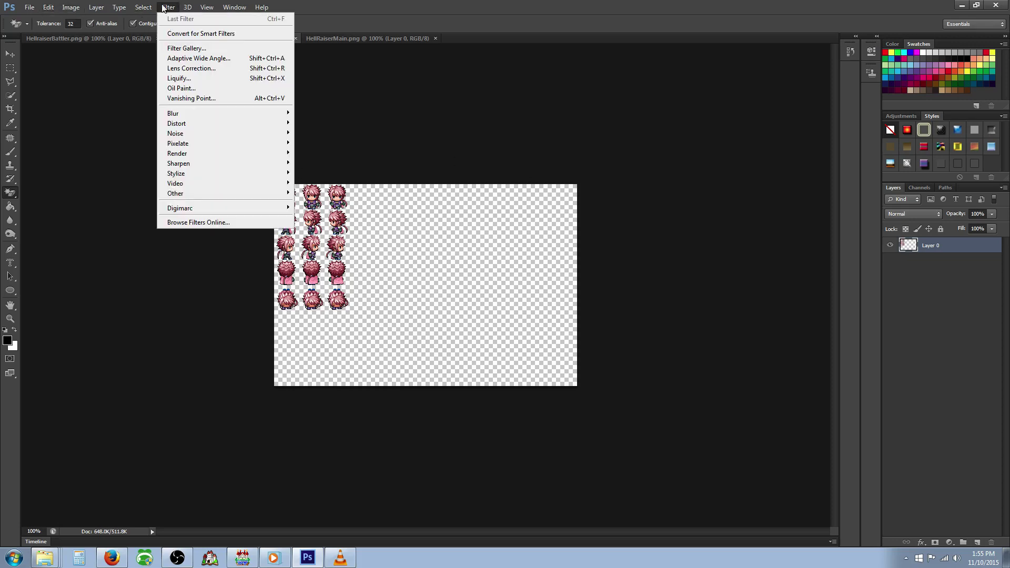
pyautogui.click(185, 49)
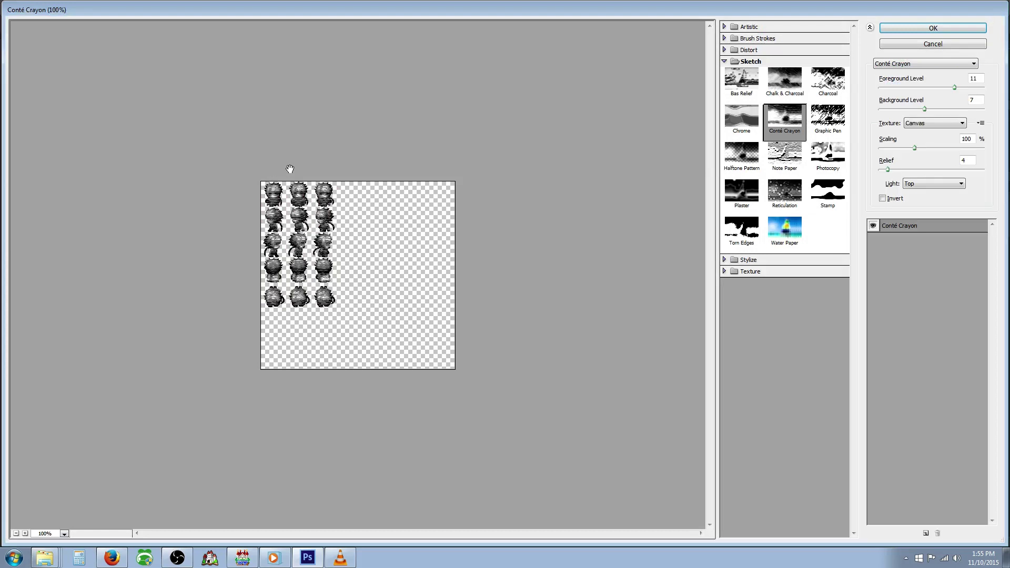
pyautogui.click(803, 157)
pyautogui.click(795, 132)
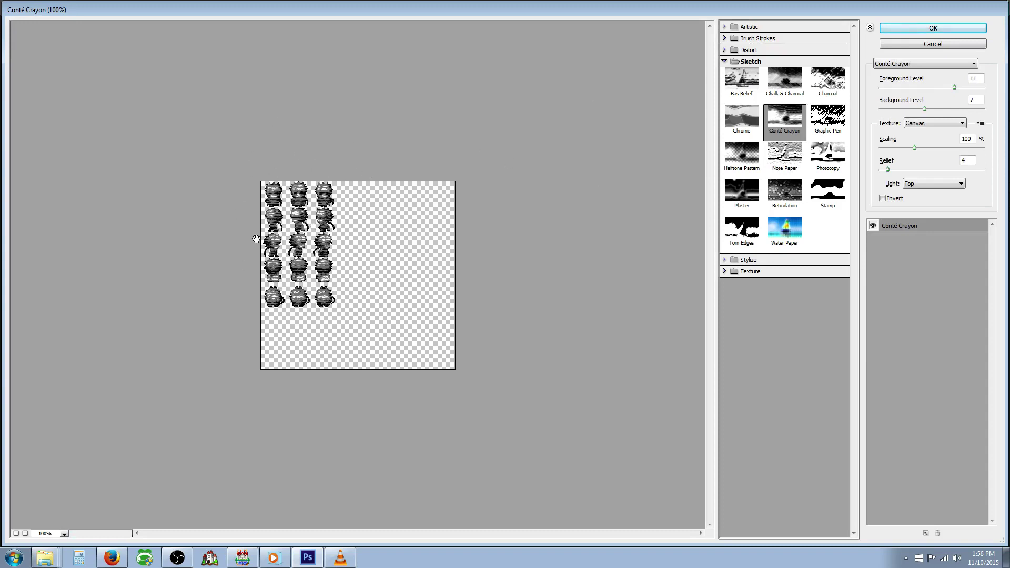
pyautogui.click(743, 122)
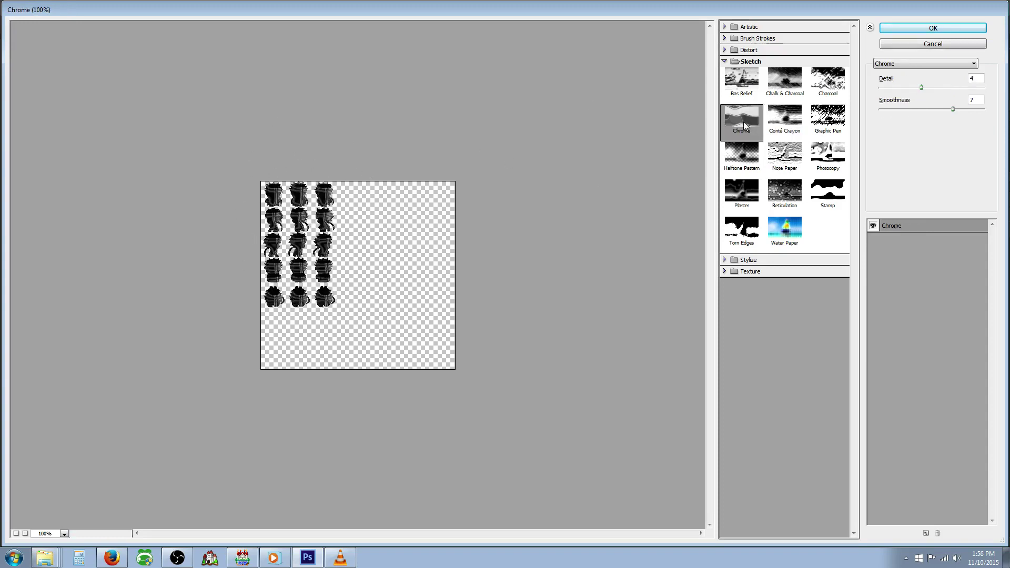
# Step: Preview Stamp and Graphic Pen, then apply Conté Crayon to the walk sheet
pyautogui.press('Right')
pyautogui.press('Right')
pyautogui.press('Right')
pyautogui.press('Right')
pyautogui.press('Right')
pyautogui.press('Right')
pyautogui.press('Right')
pyautogui.press('Right')
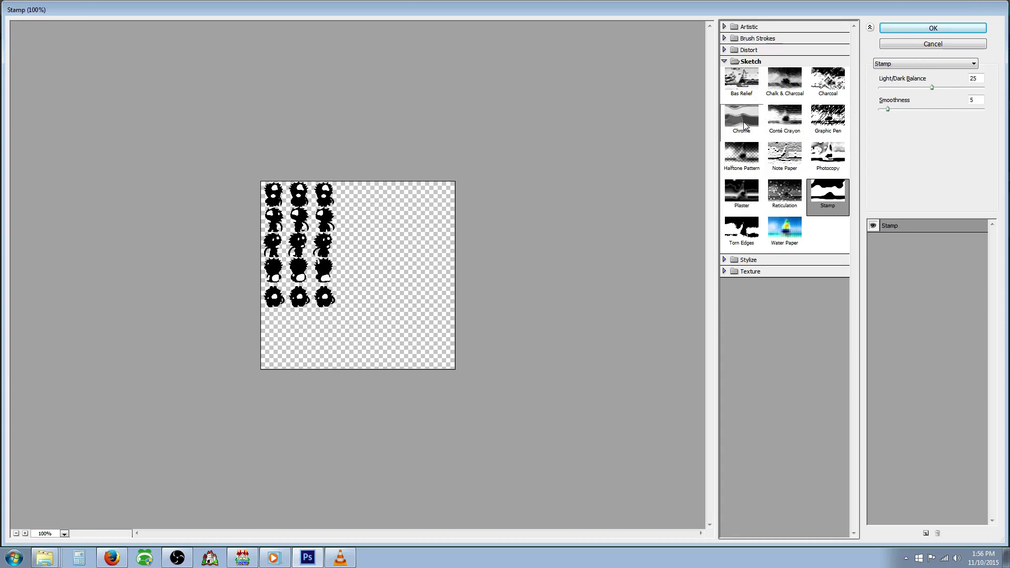
pyautogui.press('Right')
pyautogui.press('Up')
pyautogui.press('Up')
pyautogui.press('Left')
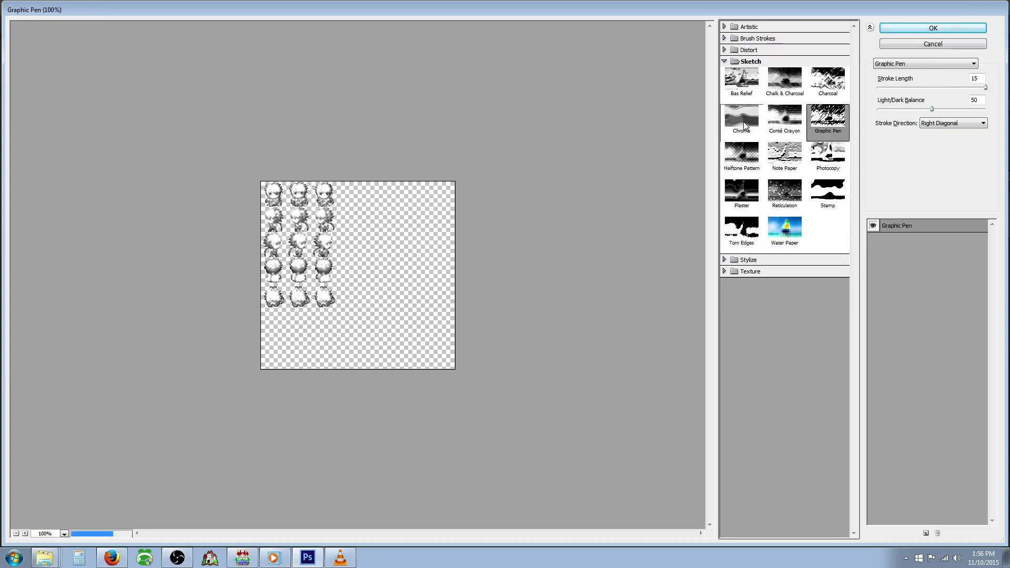
pyautogui.press('Left')
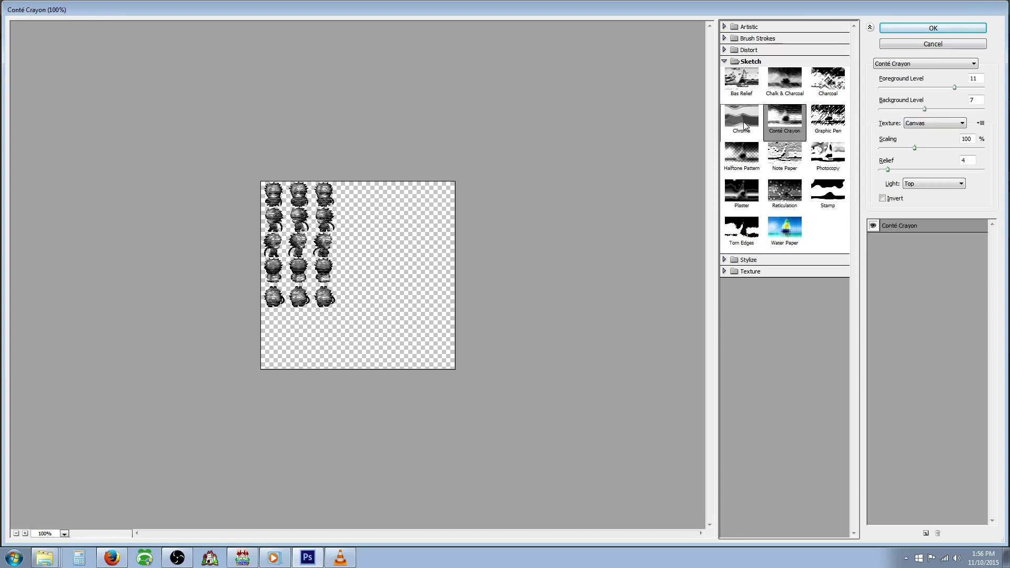
pyautogui.click(904, 31)
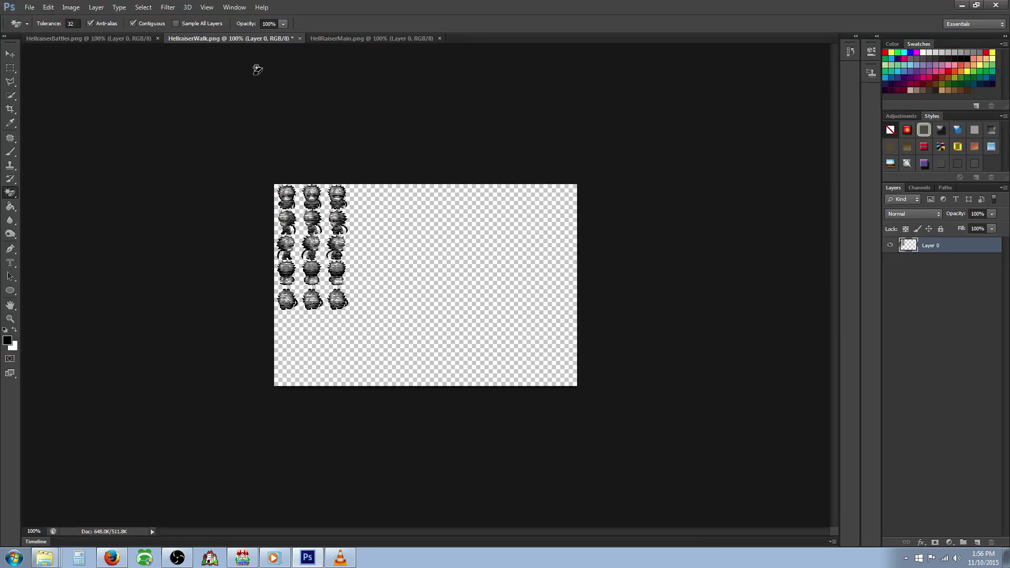
# Step: Apply Conté Crayon from the Filter Gallery to the HellraiserBattler sheet
pyautogui.click(116, 38)
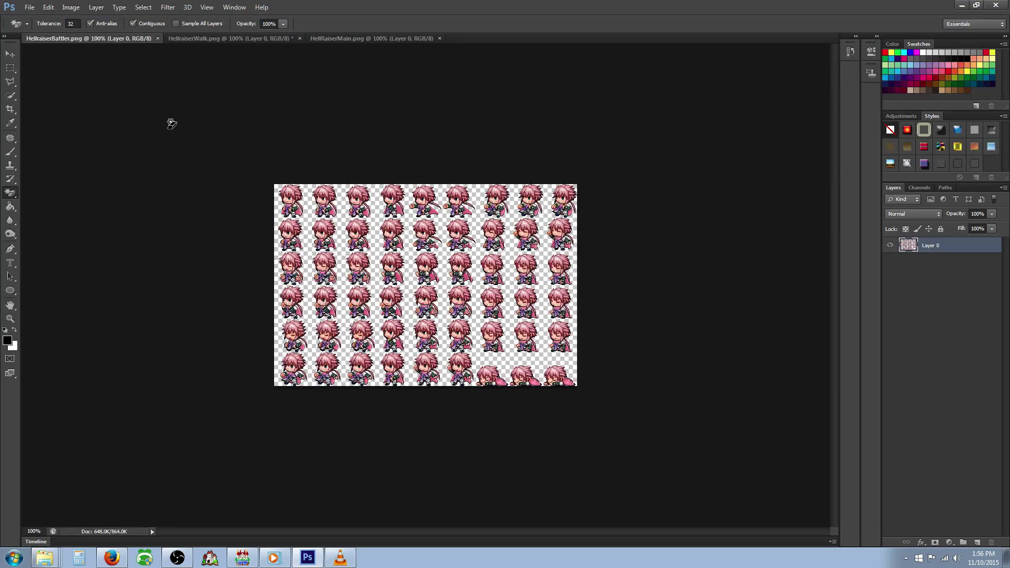
pyautogui.click(168, 6)
pyautogui.click(177, 48)
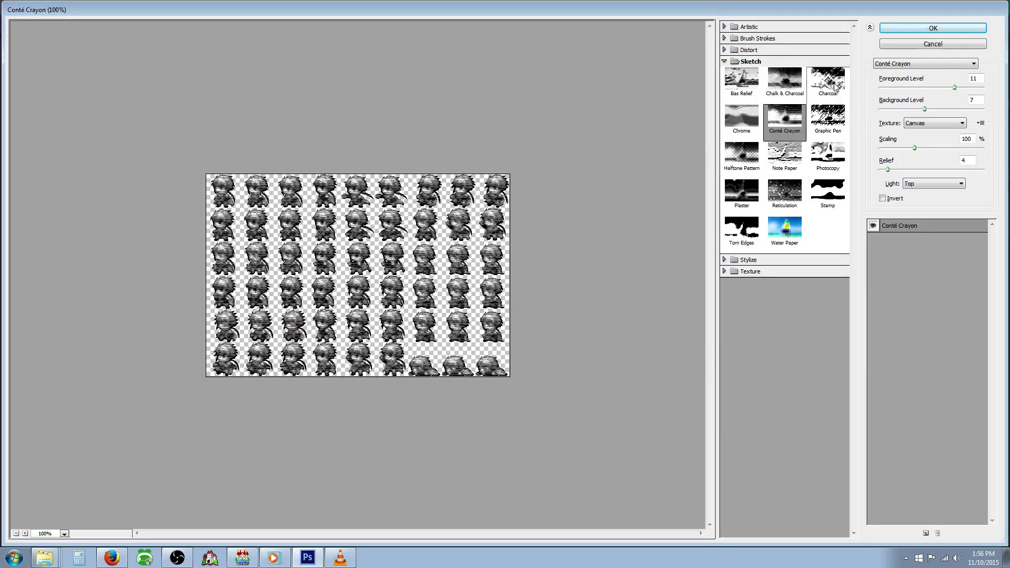
pyautogui.click(906, 30)
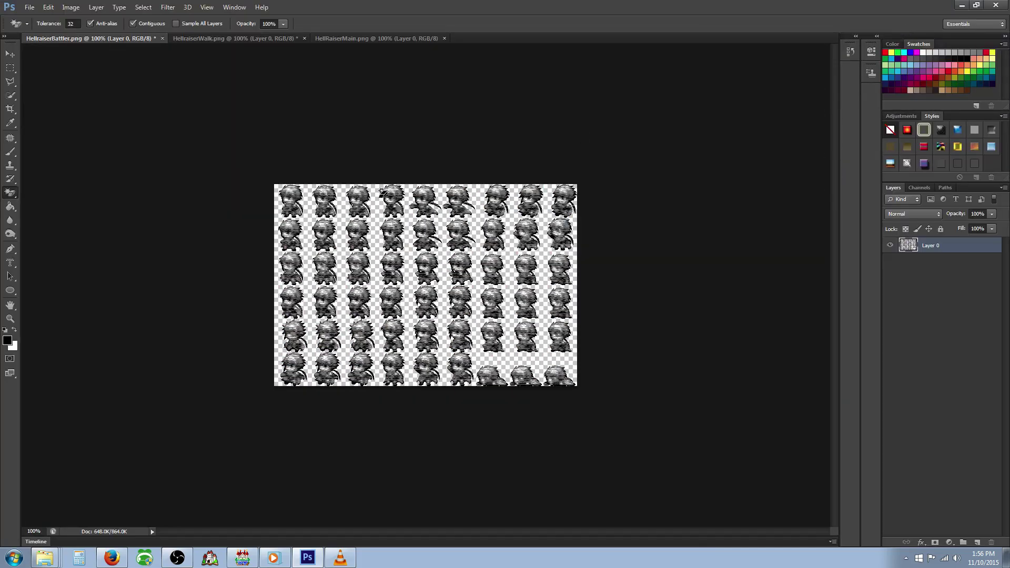
# Step: Apply the same Conté Crayon filter to the HellRaiserMain face sheet
pyautogui.click(371, 42)
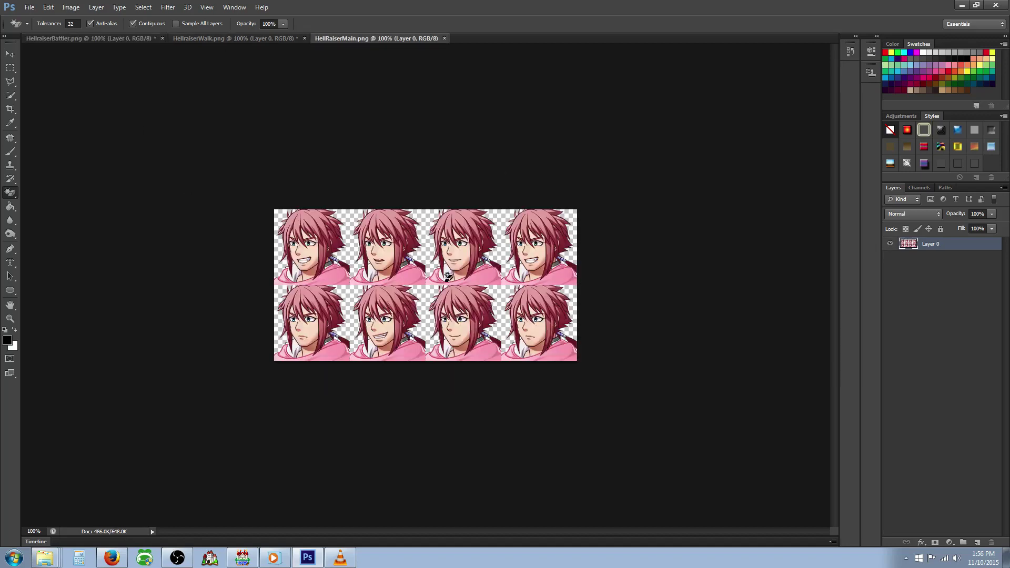
pyautogui.click(168, 7)
pyautogui.click(184, 48)
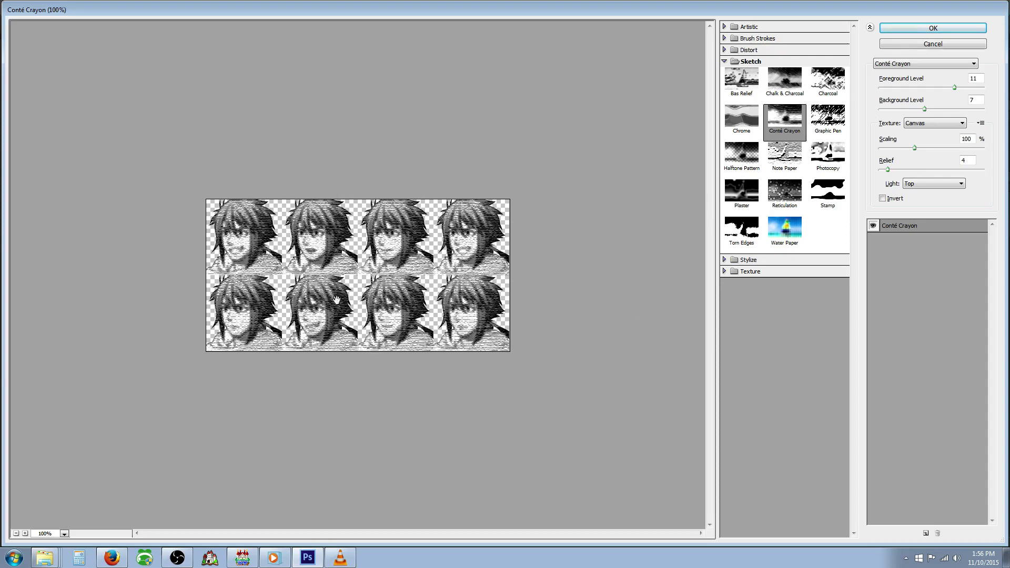
pyautogui.click(911, 27)
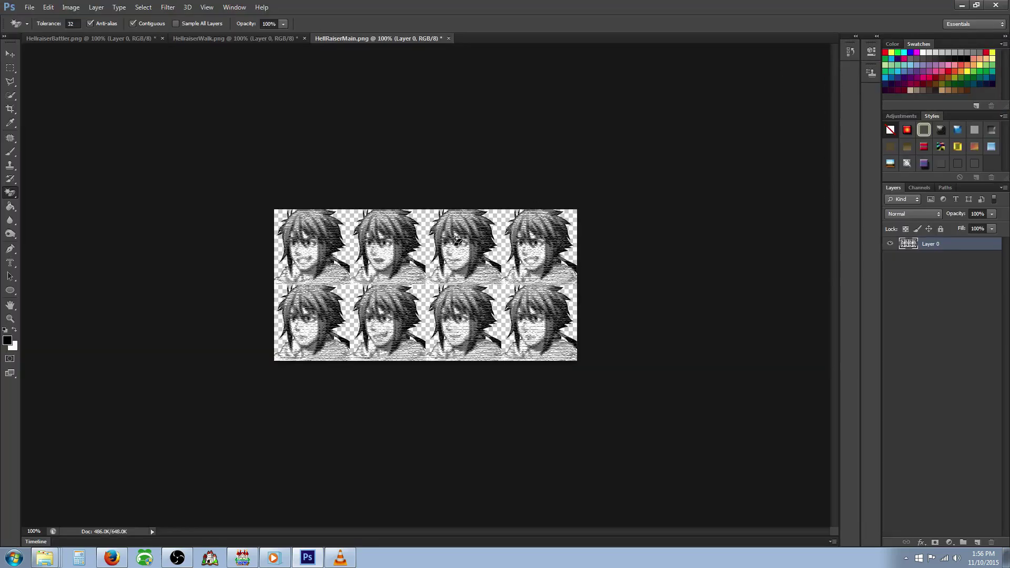
# Step: Compare the filtered walk, battler and face sheets
pyautogui.click(236, 37)
pyautogui.click(95, 38)
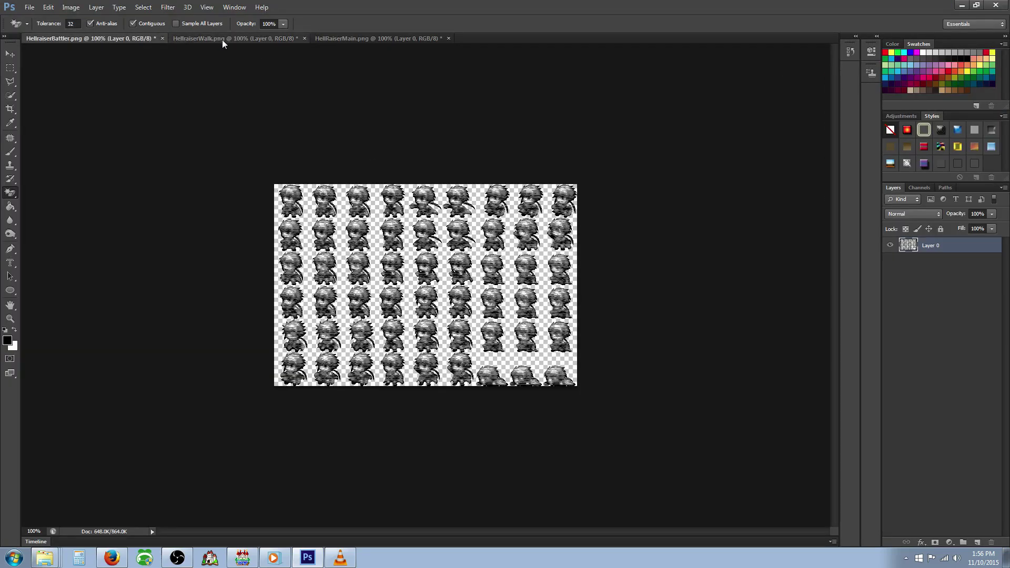
pyautogui.click(222, 40)
pyautogui.click(347, 38)
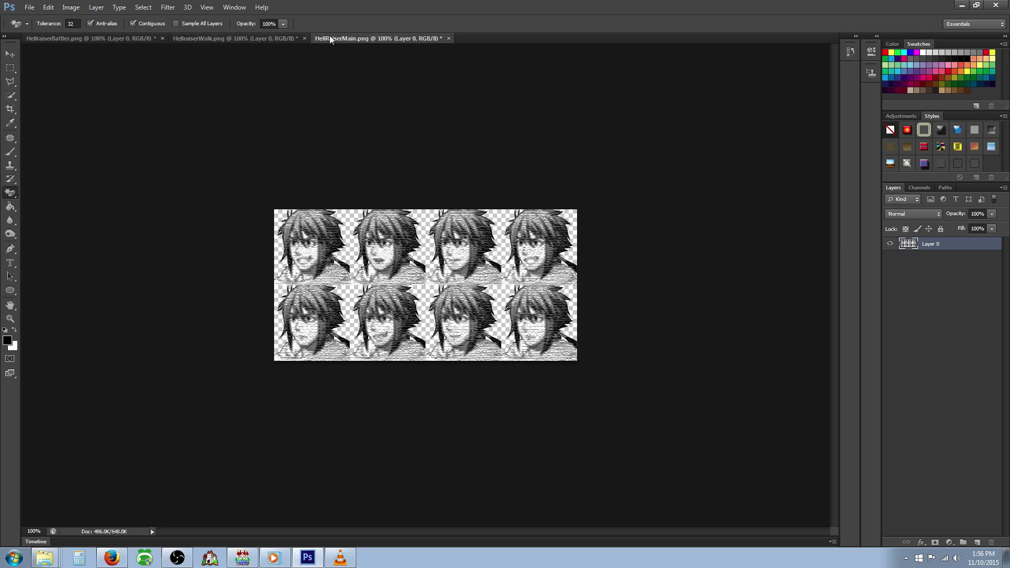
# Step: Save the face sheet copy as HellRaiserStoneskin.png with the Interlaced PNG option
pyautogui.click(29, 6)
pyautogui.click(55, 137)
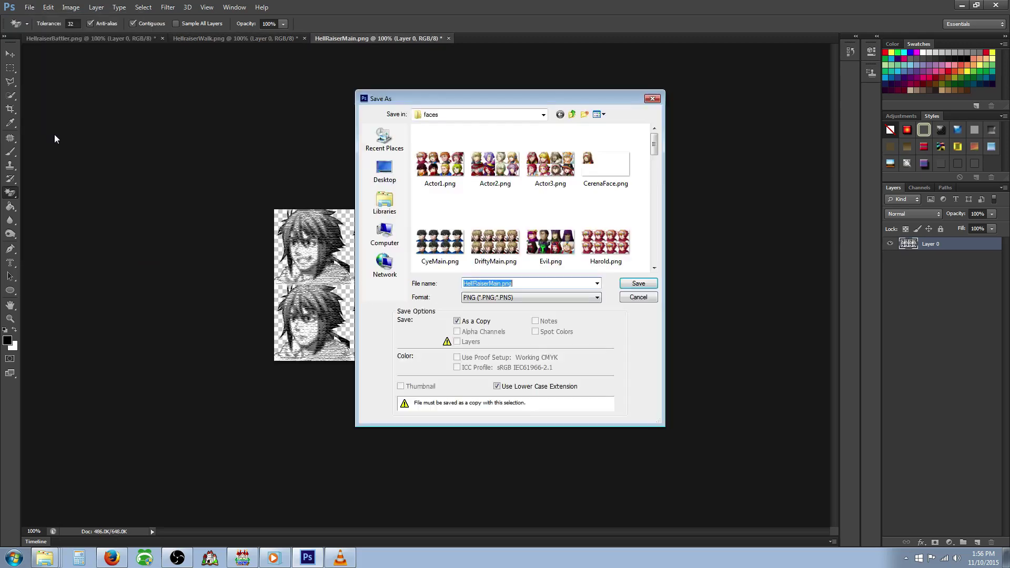
pyautogui.click(501, 283)
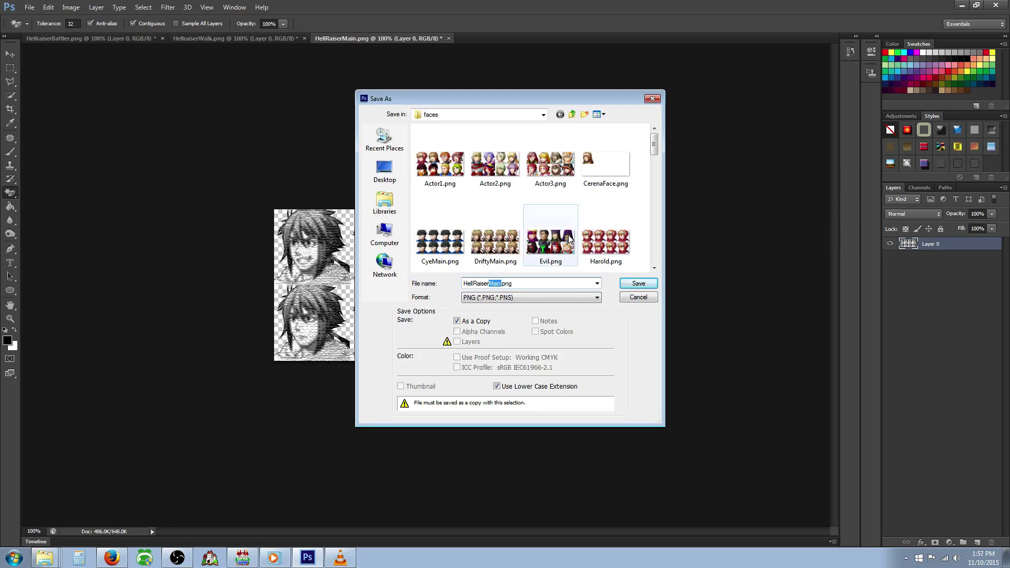
pyautogui.write('S')
pyautogui.write('toneskin')
pyautogui.click(648, 283)
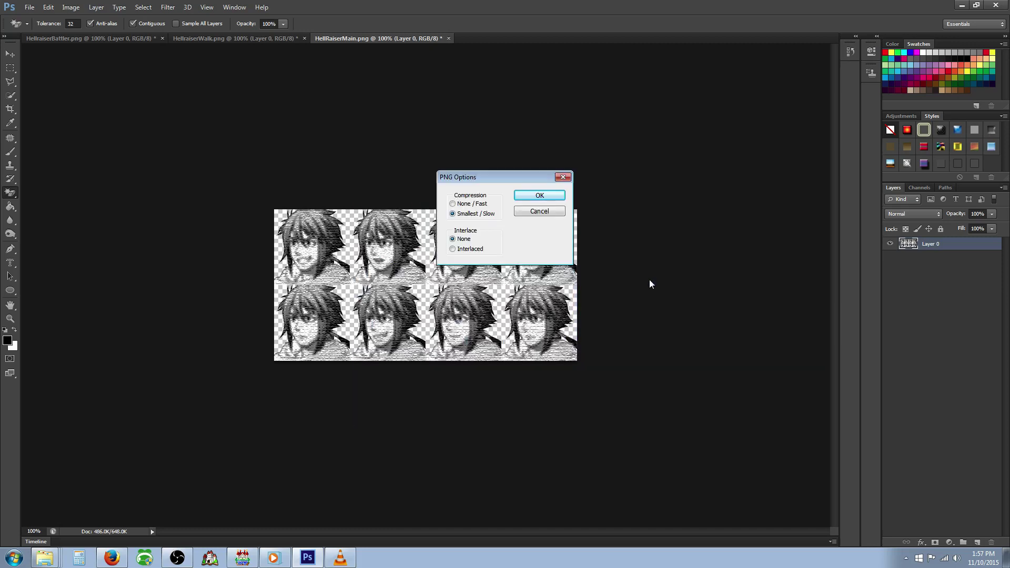
pyautogui.click(477, 250)
pyautogui.click(541, 195)
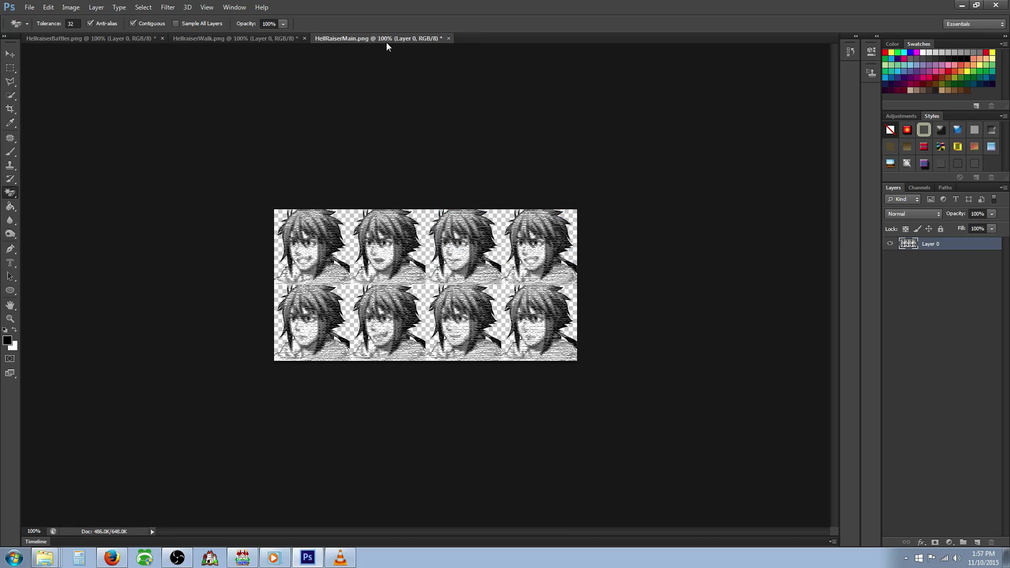
# Step: Confirm HellRaiserStoneskin.png is in the faces folder via Save As, cancel, and show HellraiserWalk
pyautogui.click(29, 8)
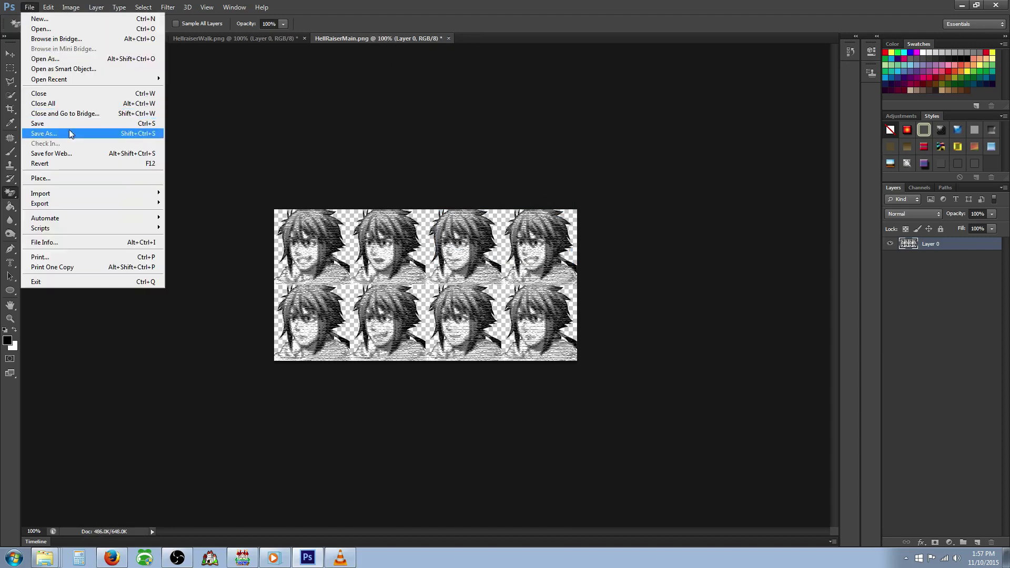
pyautogui.click(270, 38)
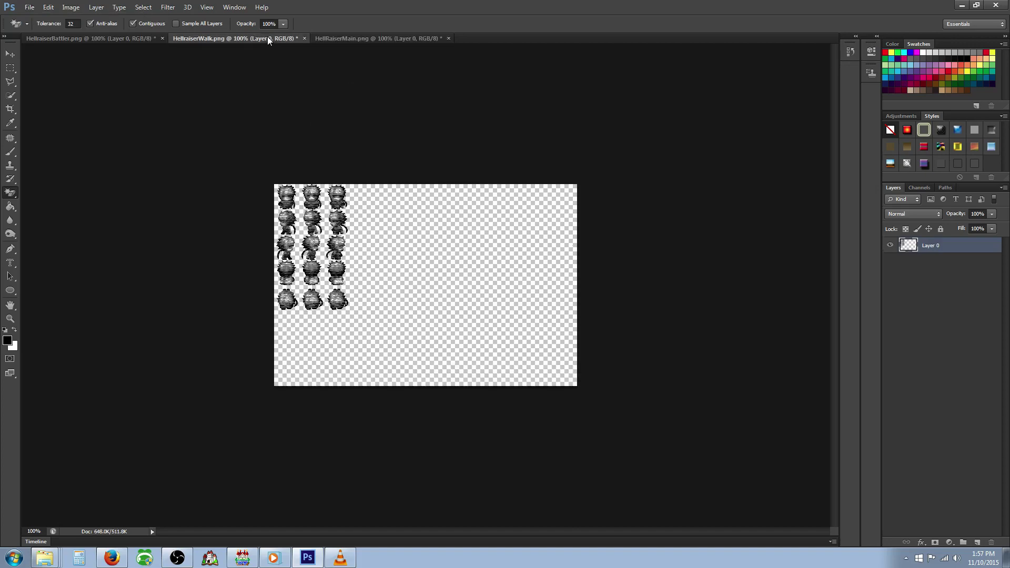
pyautogui.click(369, 38)
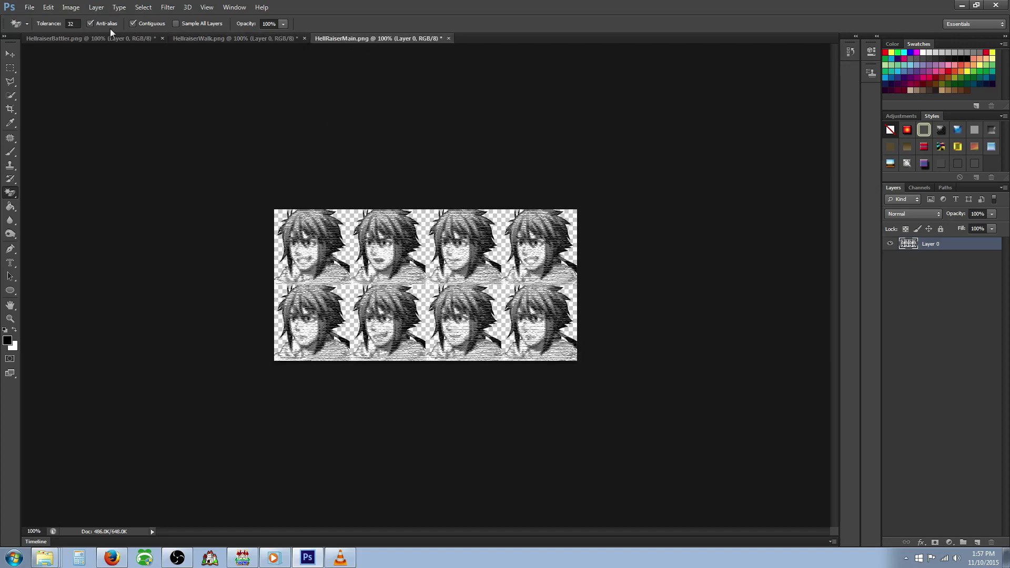
pyautogui.click(29, 8)
pyautogui.click(71, 133)
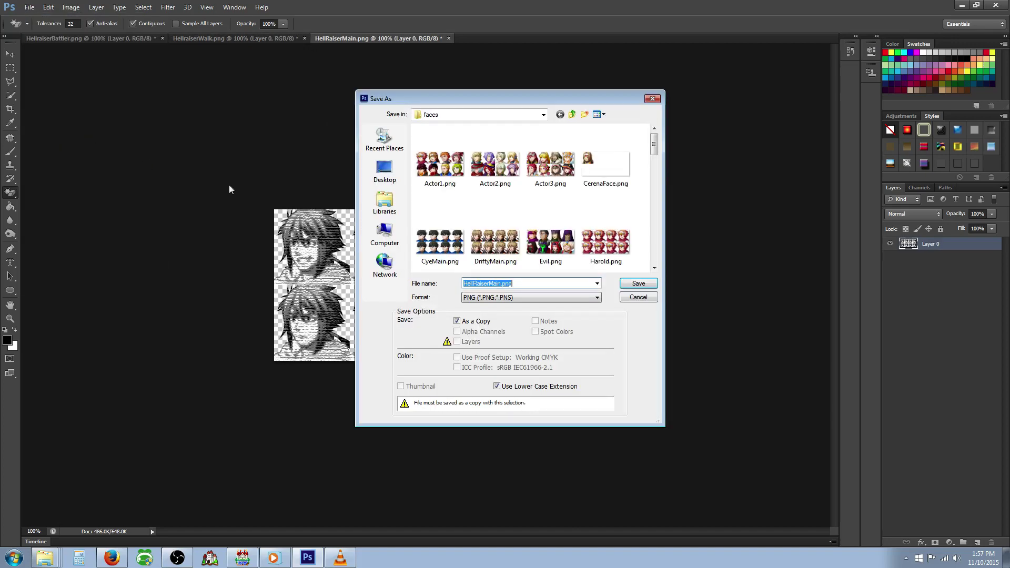
pyautogui.moveTo(654, 144); pyautogui.dragTo(651, 166)
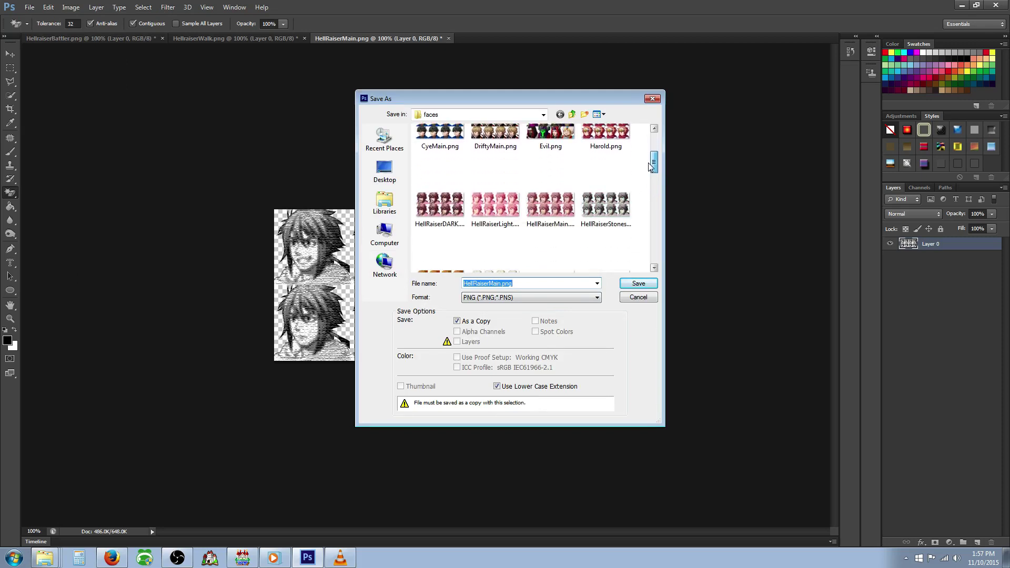
pyautogui.click(639, 300)
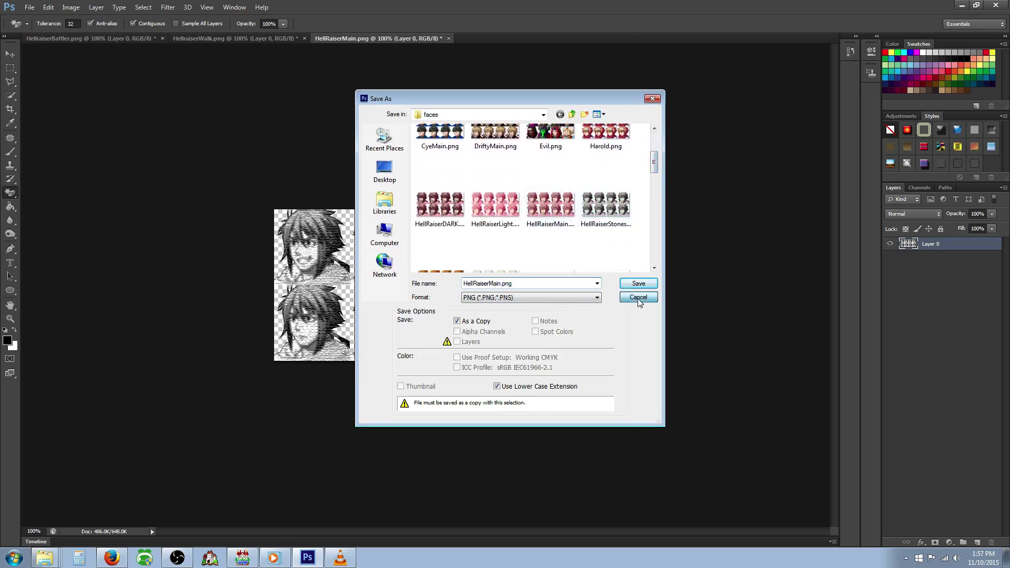
pyautogui.click(243, 41)
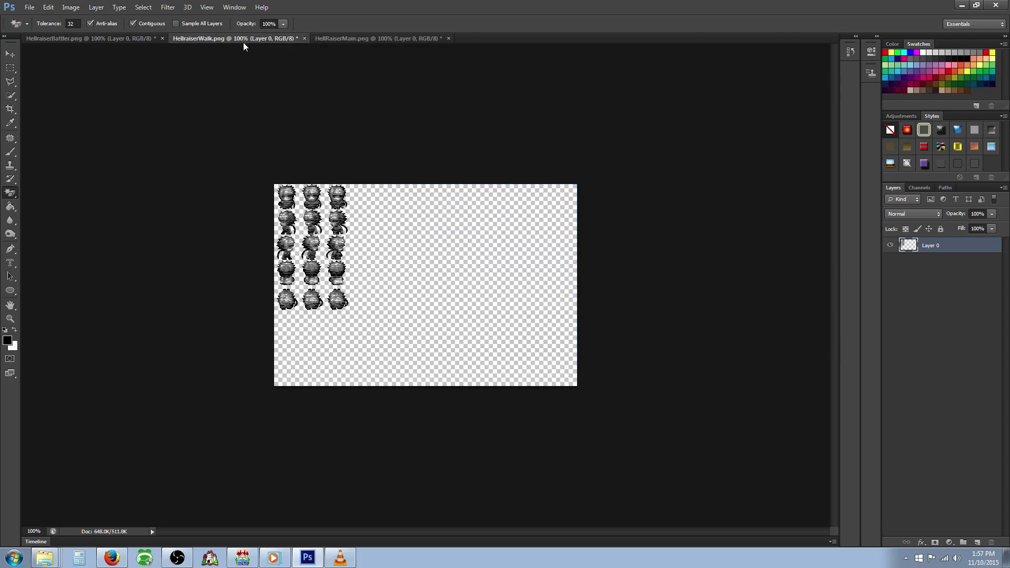
# Step: Save the walk sheet as HellraiserWalkStoneskin.png in PNG format, accepting compression settings
pyautogui.click(29, 7)
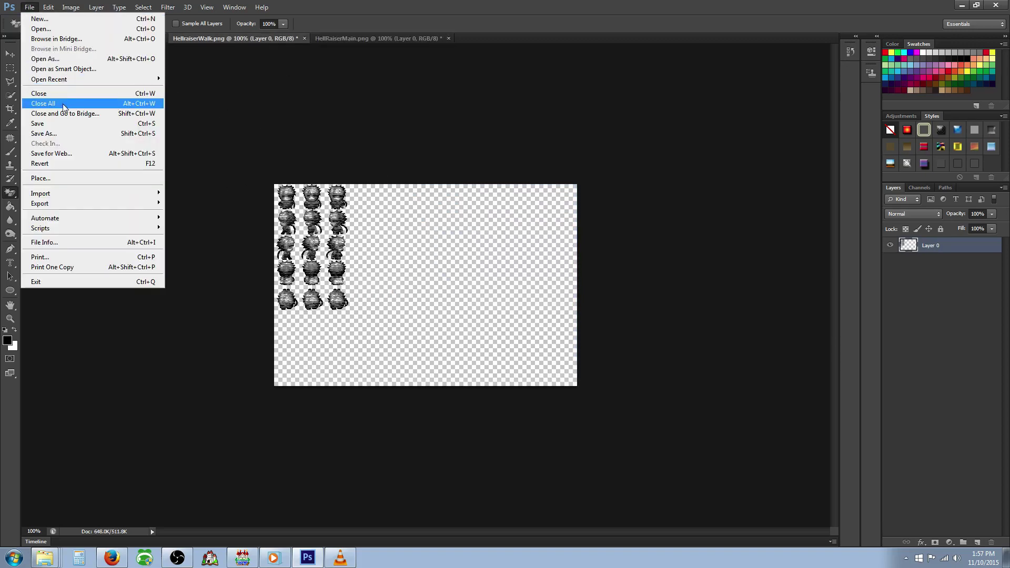
pyautogui.click(63, 135)
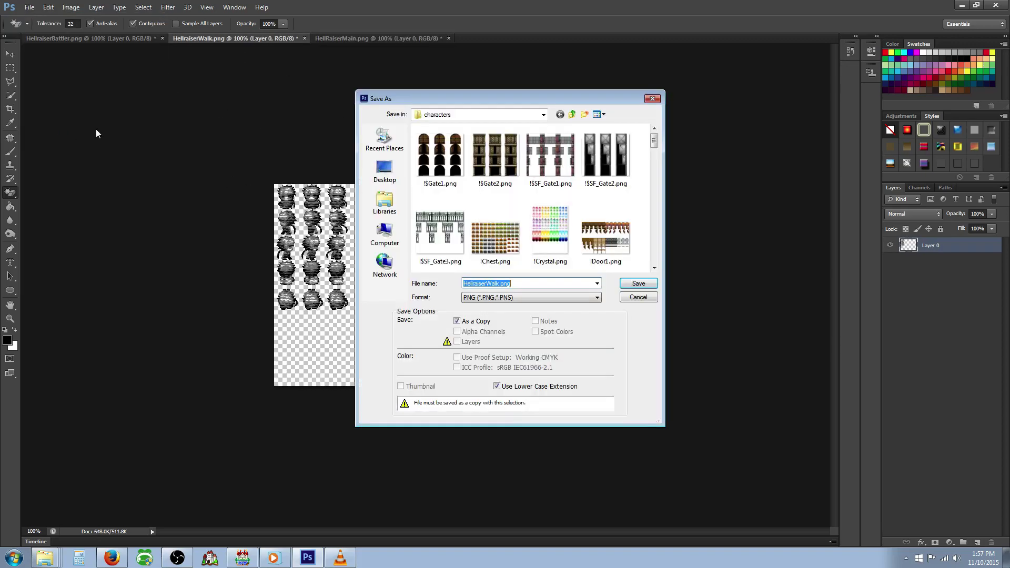
pyautogui.click(497, 284)
pyautogui.write('Stoneskin')
pyautogui.click(506, 298)
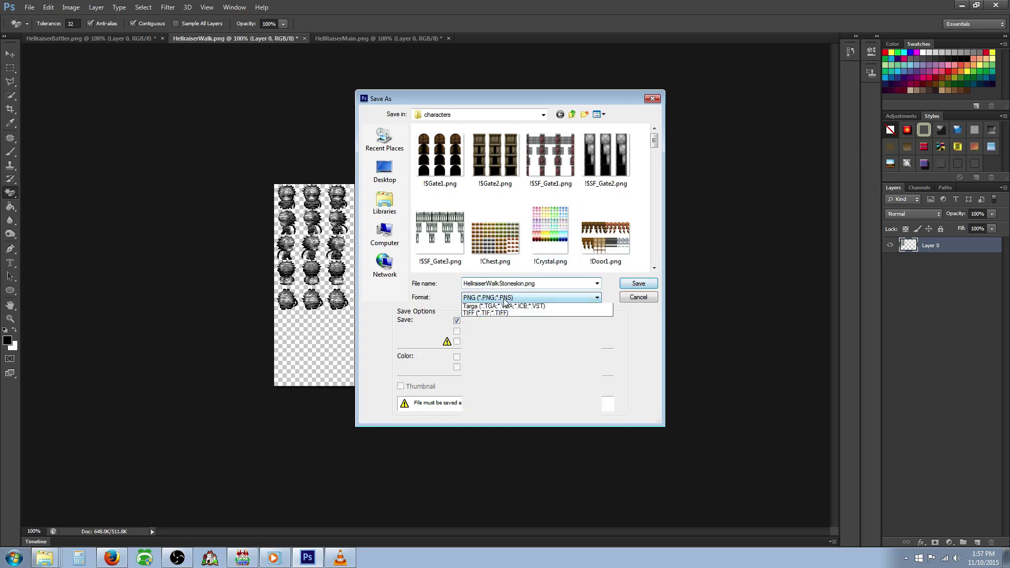
pyautogui.click(507, 412)
pyautogui.click(627, 285)
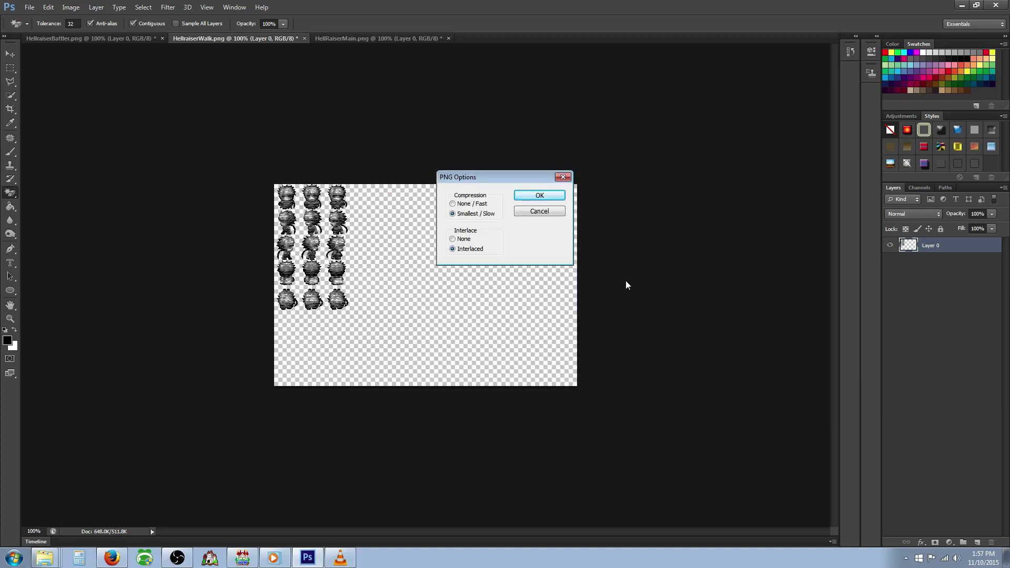
pyautogui.click(527, 199)
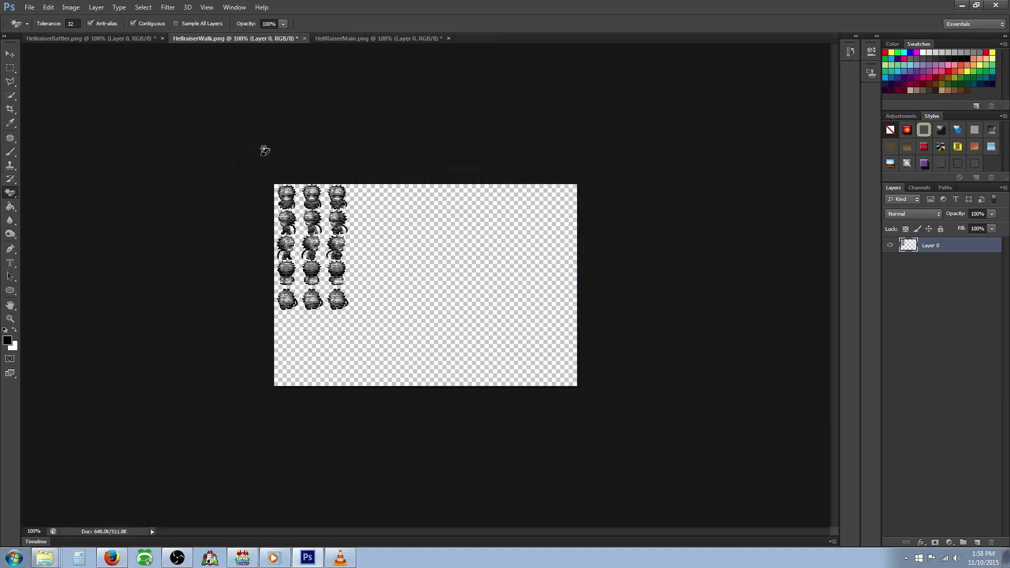
# Step: Save the battler sheet as HellraiserBattlerStoneskin.png in the sv_actors folder
pyautogui.click(75, 40)
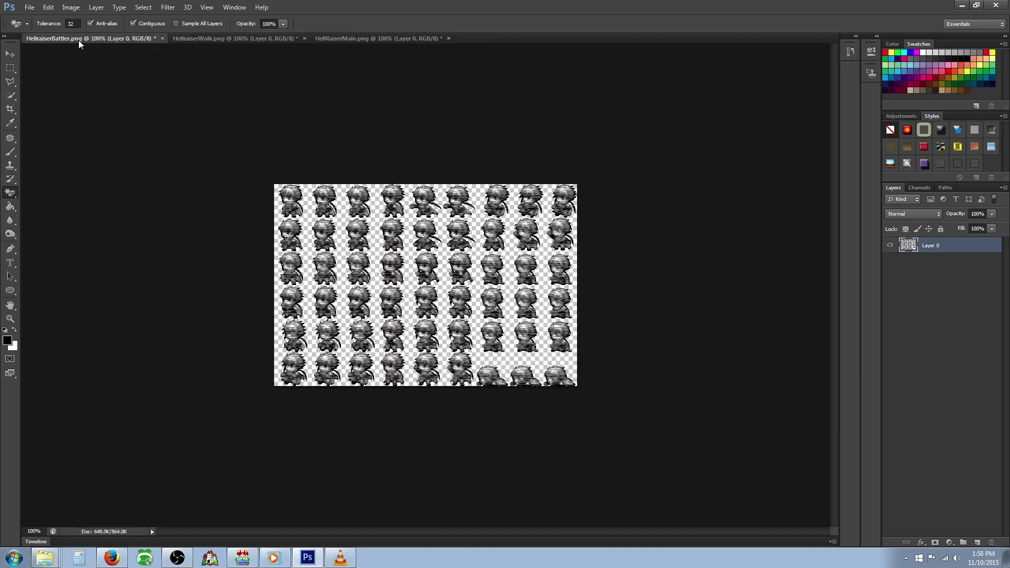
pyautogui.click(29, 8)
pyautogui.click(79, 133)
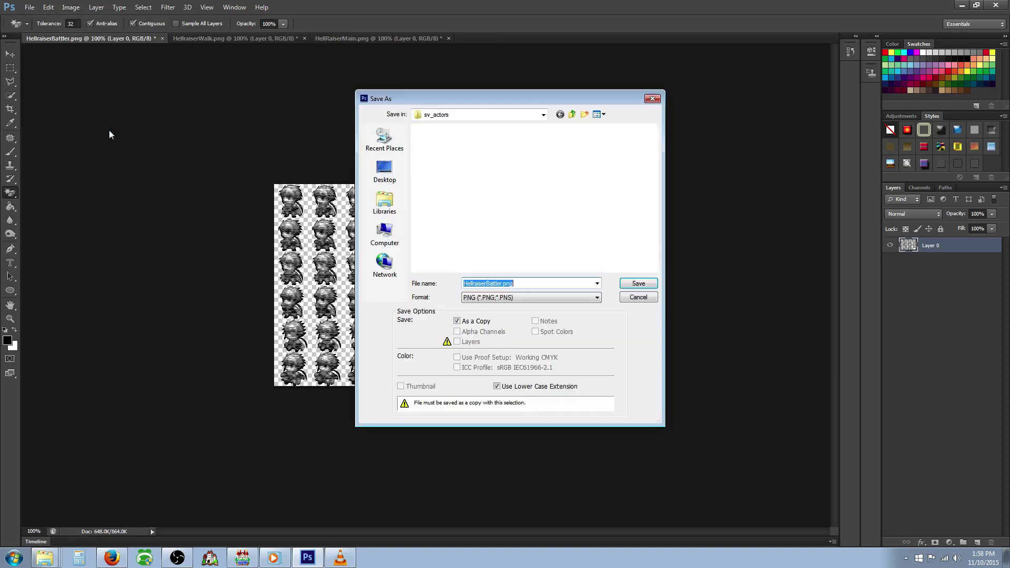
pyautogui.click(504, 285)
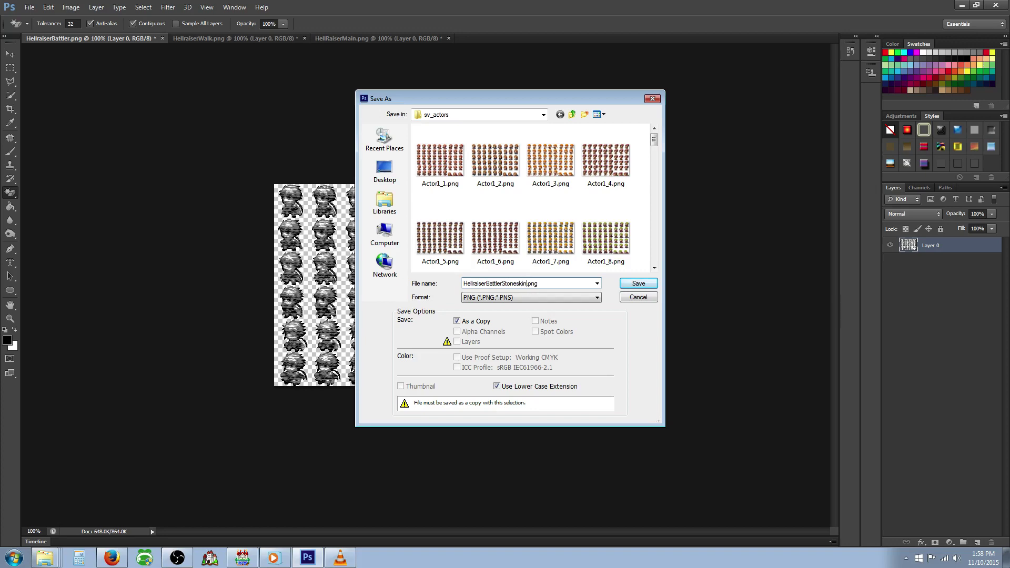
pyautogui.click(645, 287)
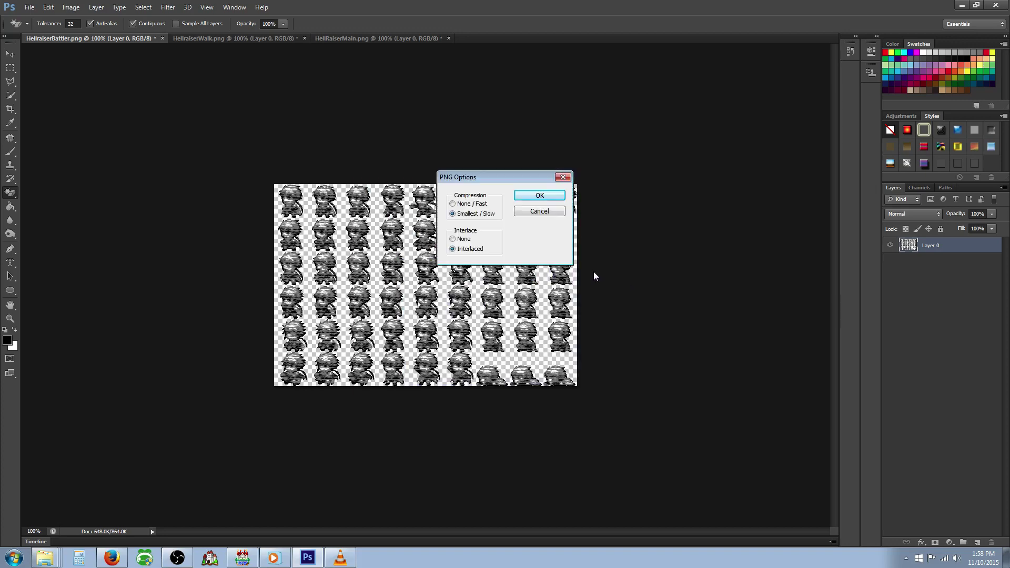
pyautogui.click(539, 196)
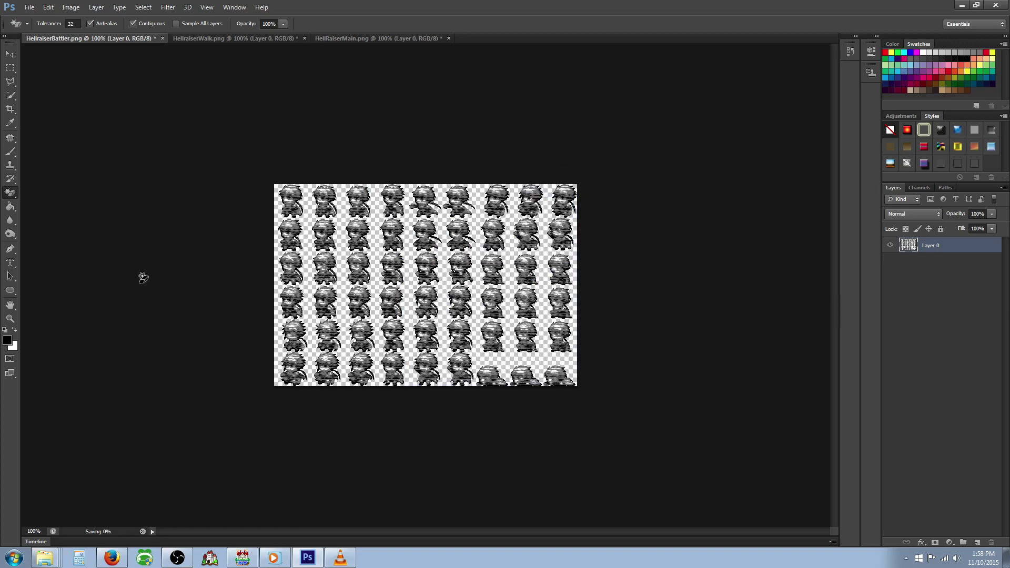
# Step: Return to RPG Maker MV, reopen the Database and show the Actors page
pyautogui.click(241, 559)
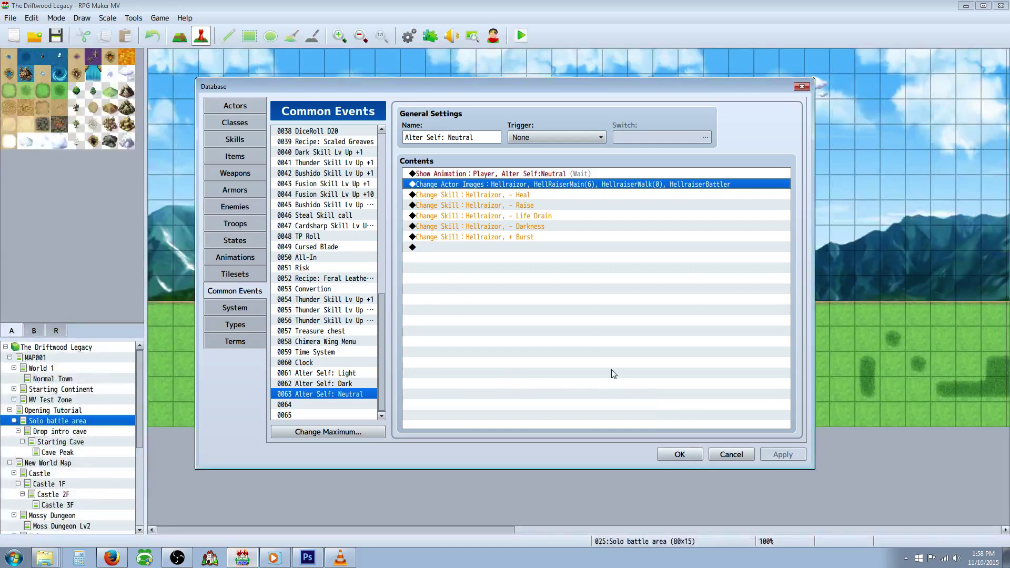
pyautogui.click(680, 458)
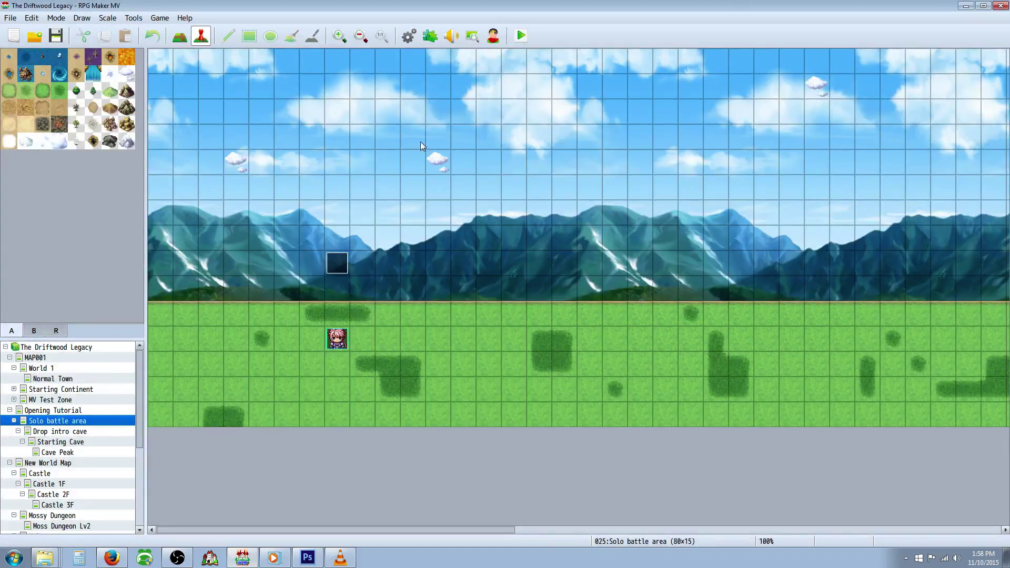
pyautogui.click(409, 35)
pyautogui.click(237, 124)
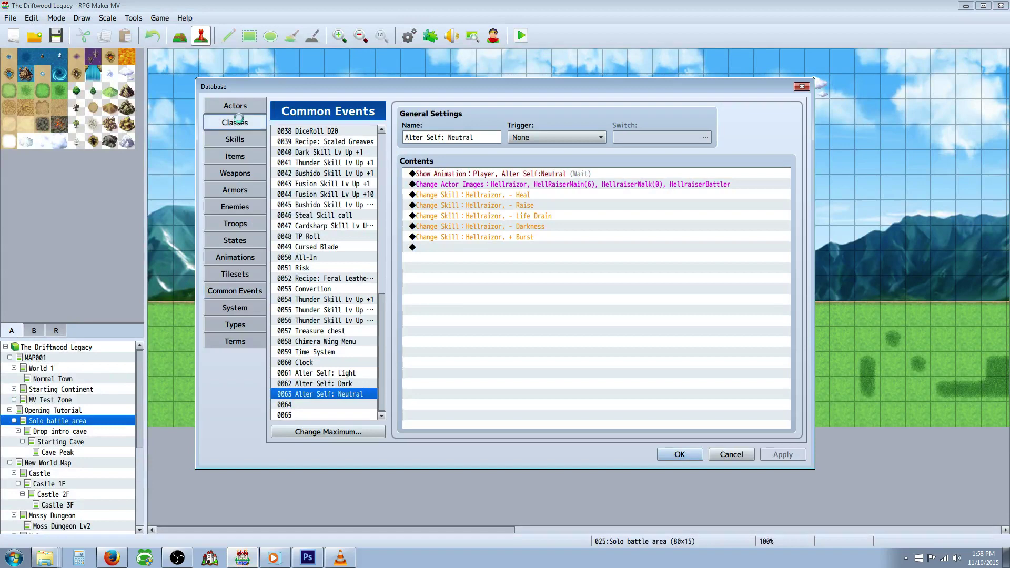
pyautogui.click(240, 106)
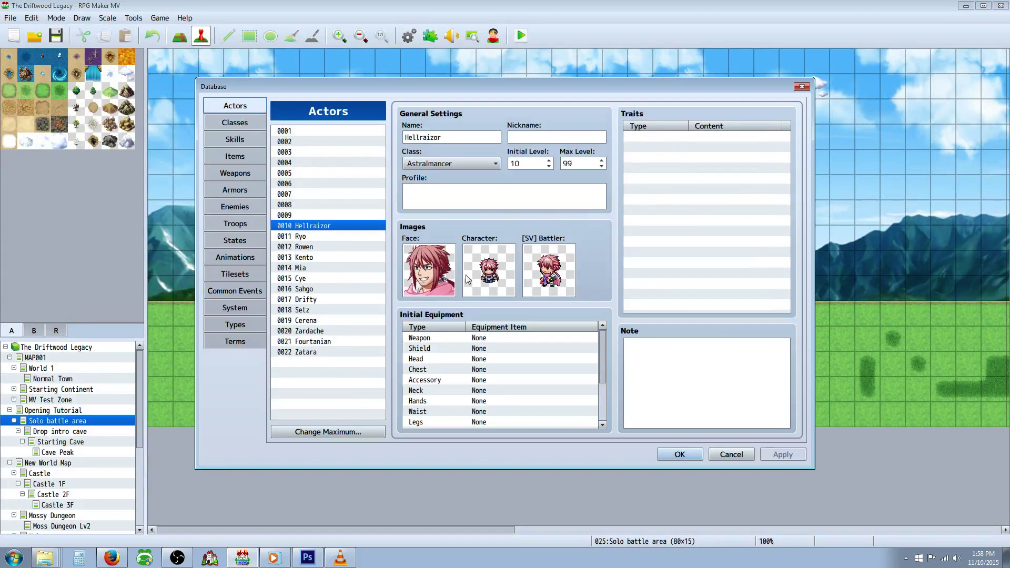
# Step: Preview HellRaiserStoneskin among Hellraizor's face choices, then cancel, keeping the original face
pyautogui.doubleClick(441, 247)
pyautogui.click(384, 278)
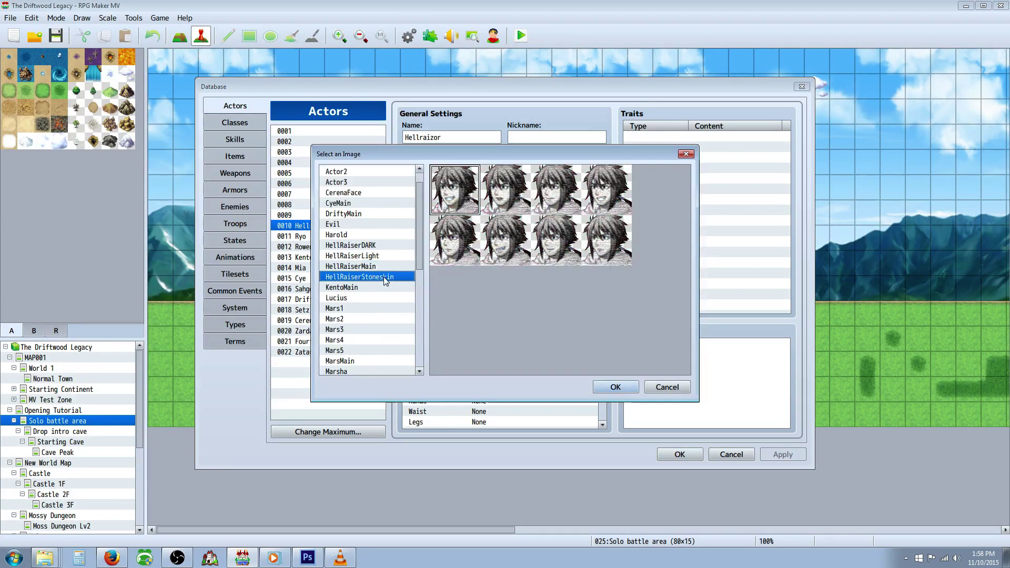
pyautogui.press('Up')
pyautogui.press('Up')
pyautogui.press('Up')
pyautogui.press('Down')
pyautogui.press('Down')
pyautogui.press('Down')
pyautogui.press('Down')
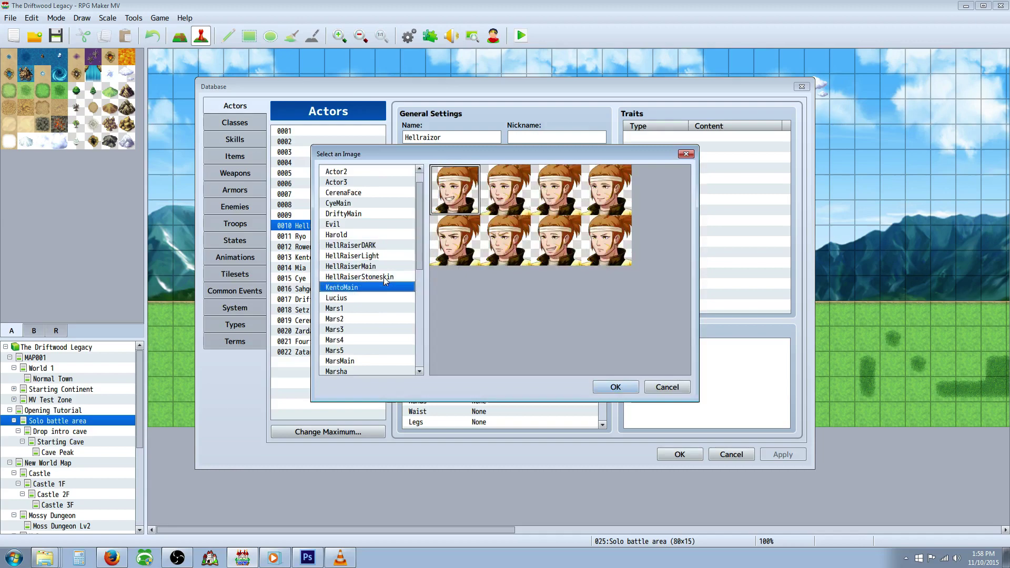
pyautogui.press('Up')
pyautogui.press('Up')
pyautogui.press('Up')
pyautogui.press('Down')
pyautogui.press('Down')
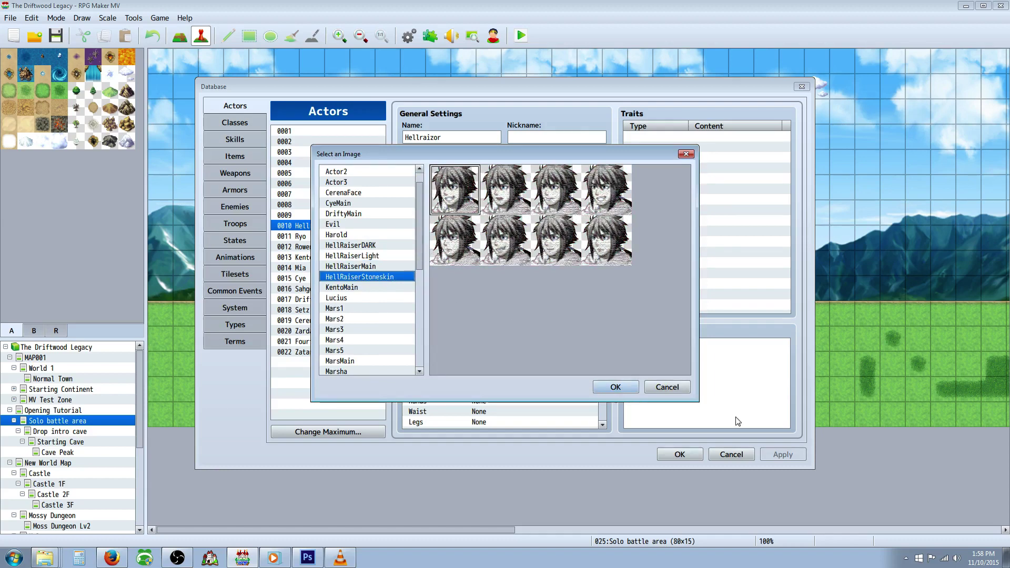
pyautogui.click(667, 387)
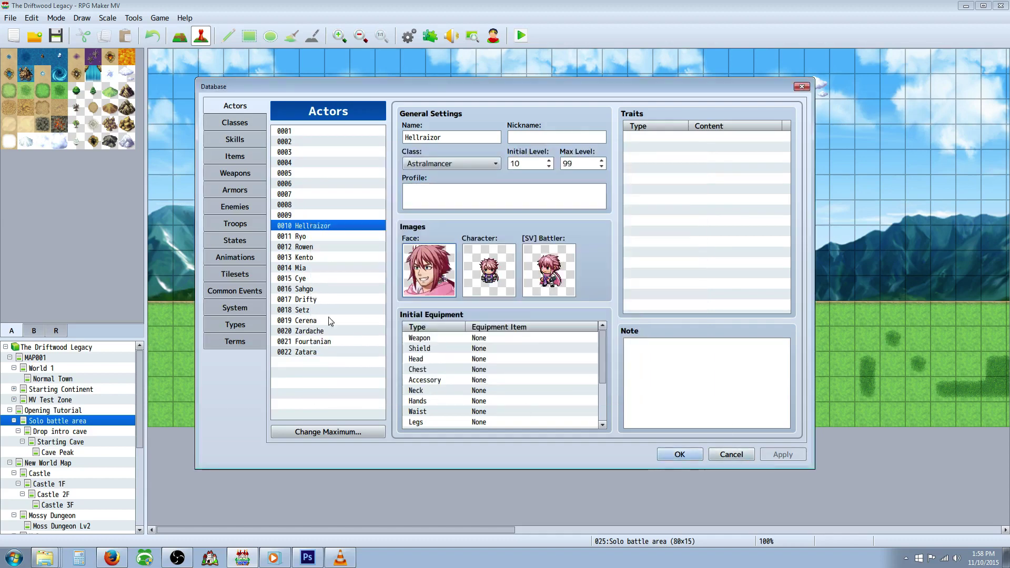
# Step: In the Alter Self: Neutral common event's Change Actor Images, preview the HellRaiserStoneskin faces without applying them
pyautogui.click(234, 291)
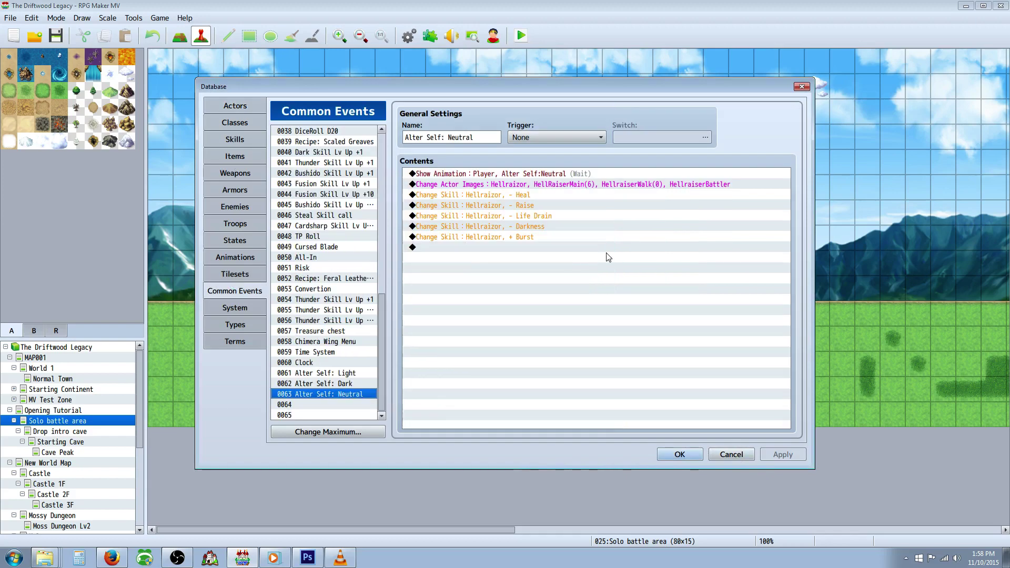
pyautogui.rightClick(480, 184)
pyautogui.click(505, 197)
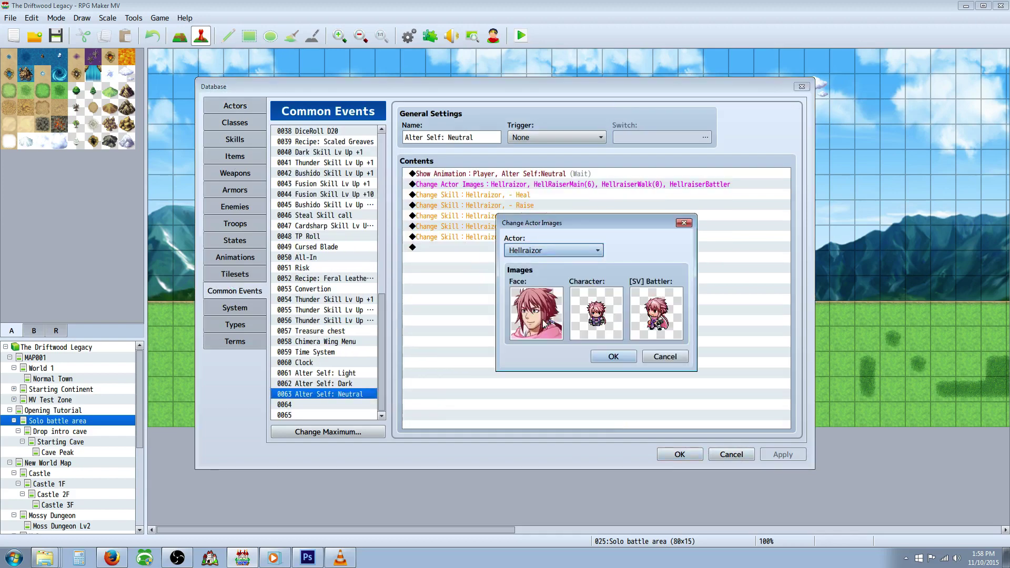
pyautogui.doubleClick(544, 323)
pyautogui.click(472, 296)
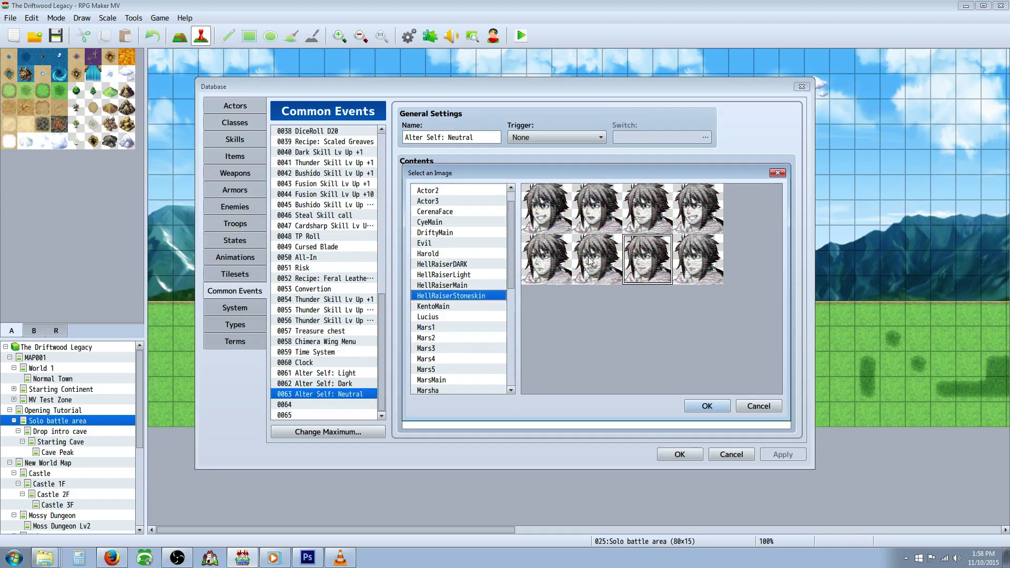
pyautogui.click(758, 406)
# Step: Preview the HellraiserWalkStoneskin sheet without applying it, then close the command and the database
pyautogui.doubleClick(591, 313)
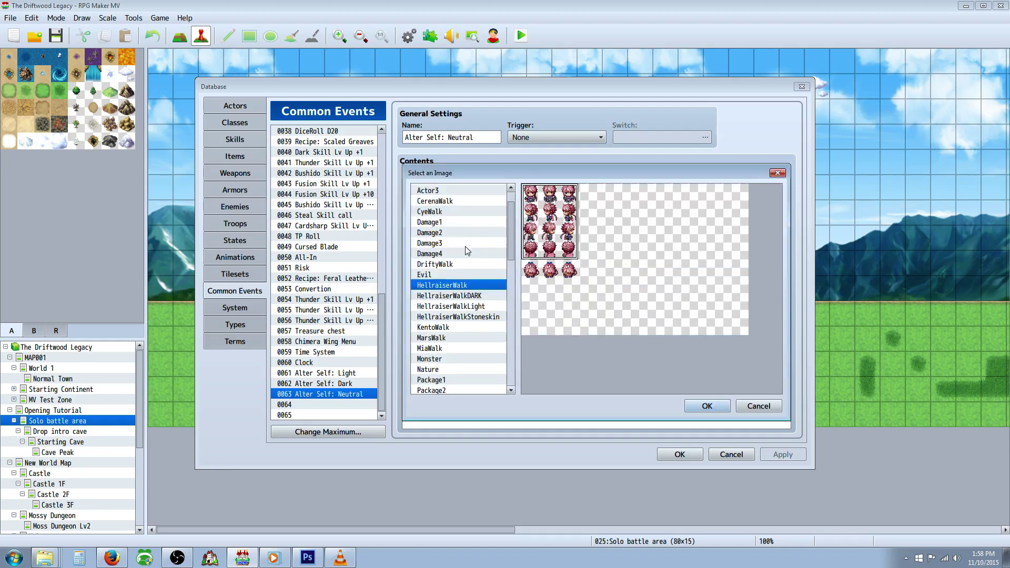
pyautogui.click(474, 316)
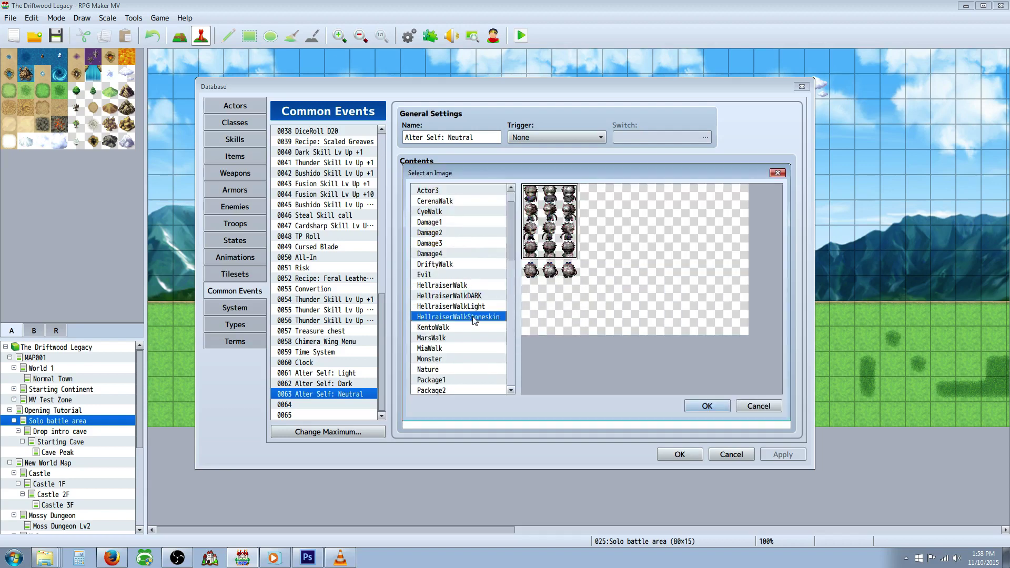
pyautogui.click(755, 406)
pyautogui.press('Escape')
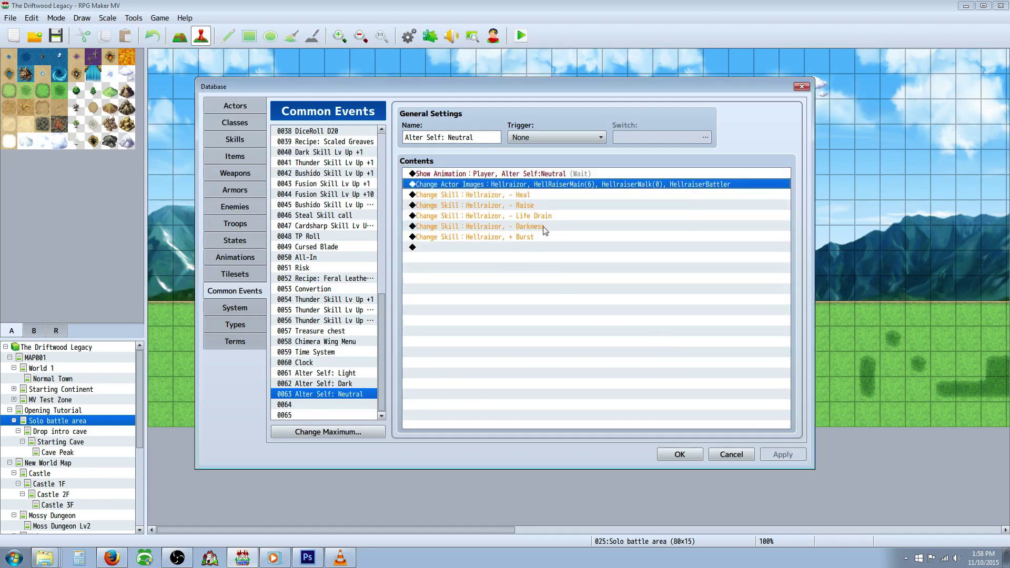
pyautogui.click(699, 450)
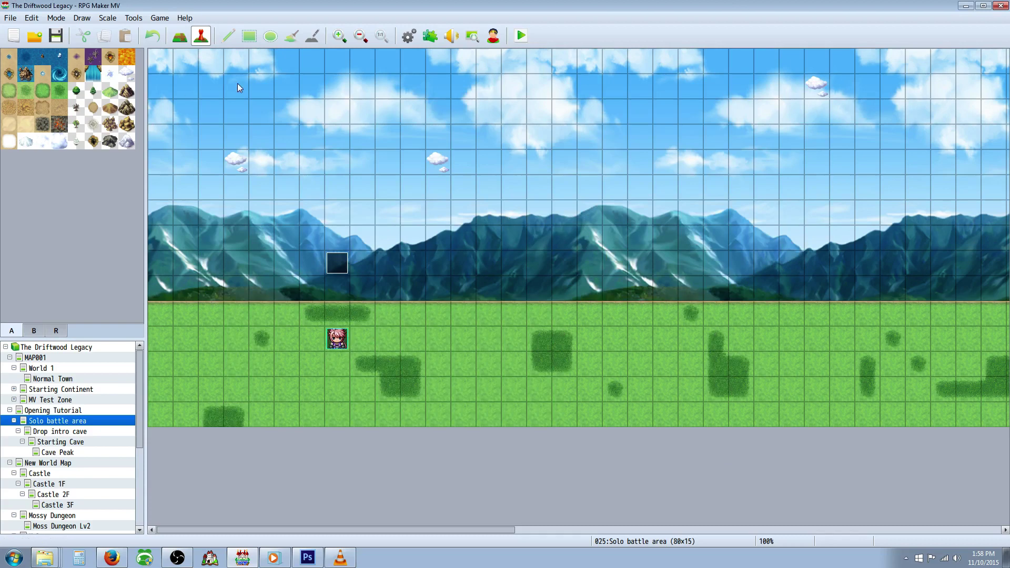
pyautogui.click(55, 35)
pyautogui.click(177, 557)
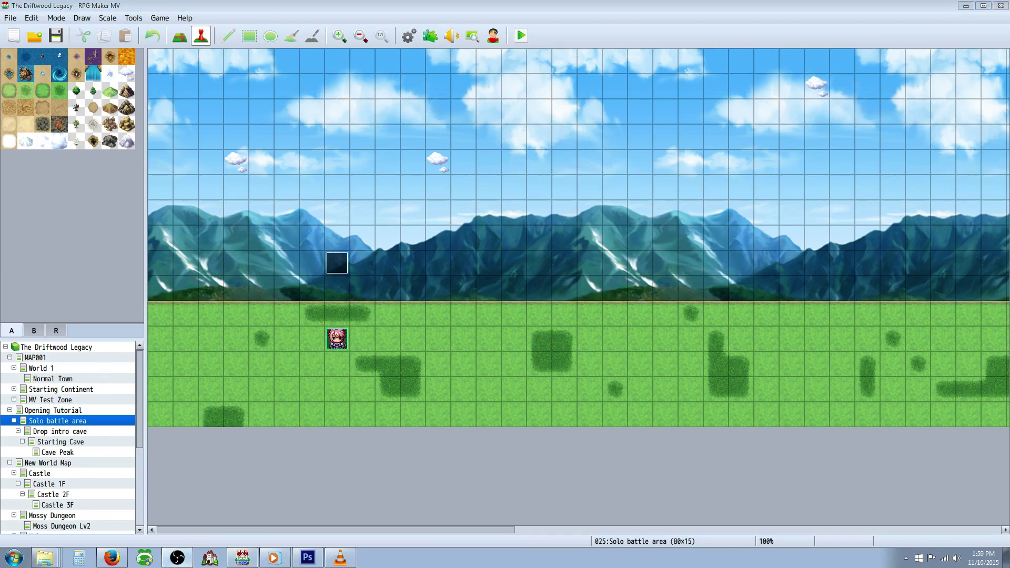